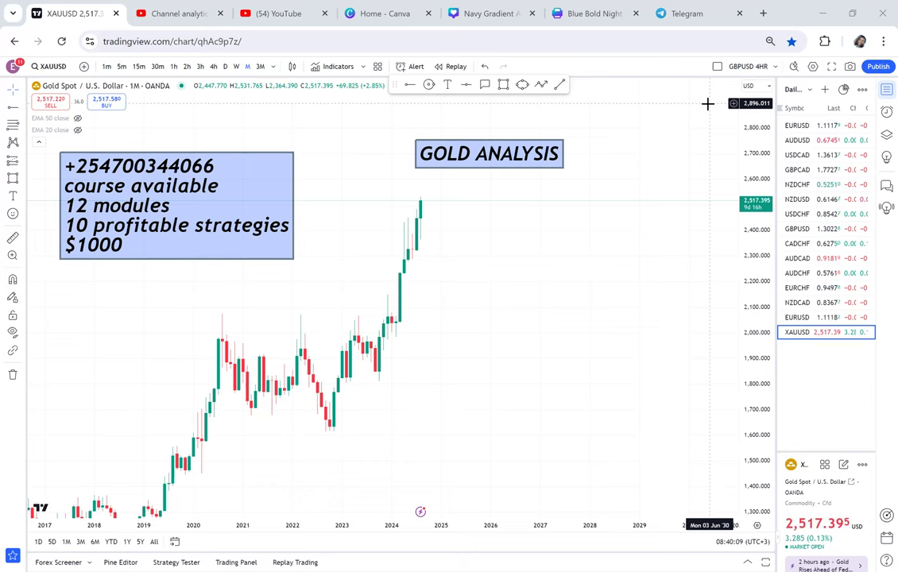
Step: Hide the watchlist beside the XAUUSD monthly chart to widen the chart area
scroll(634, 208, right, 2)
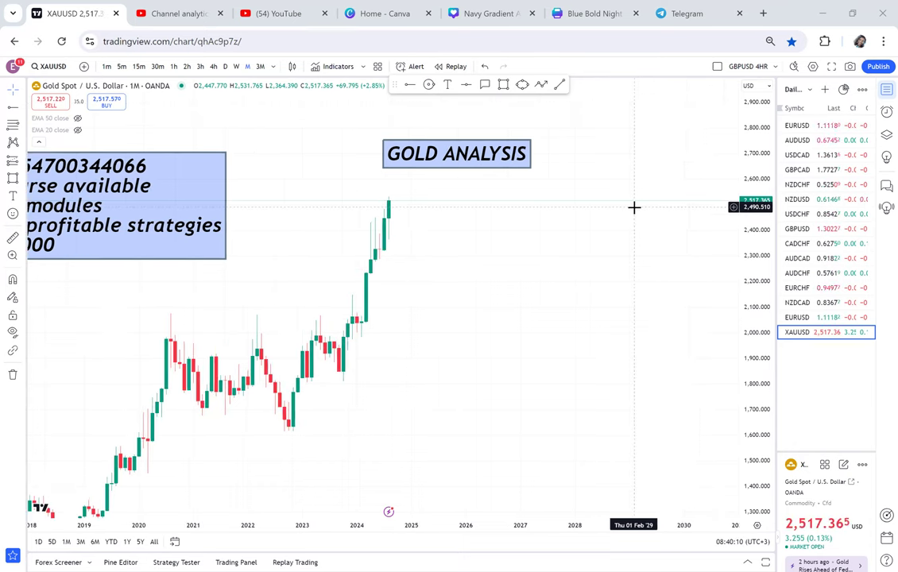
scroll(634, 207, left, 4)
click(881, 93)
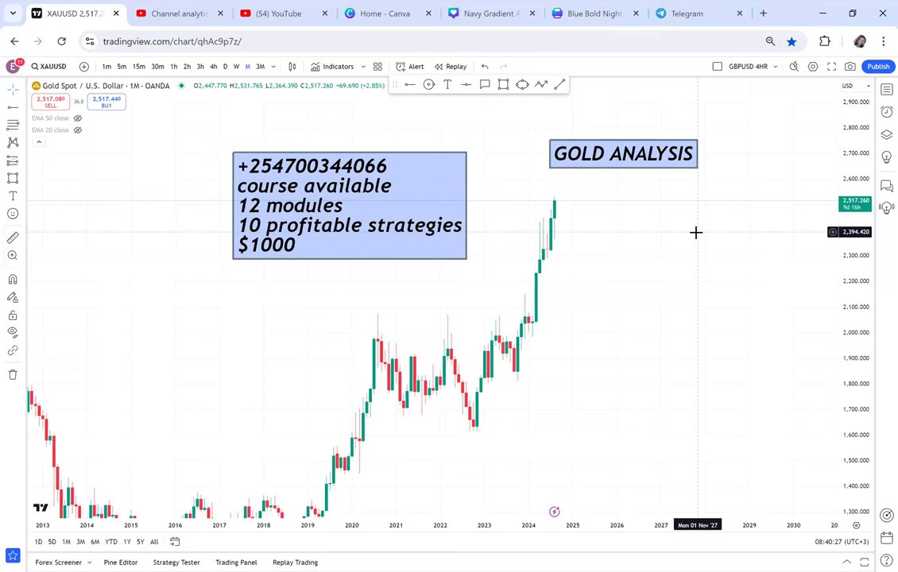
scroll(604, 317, right, 5)
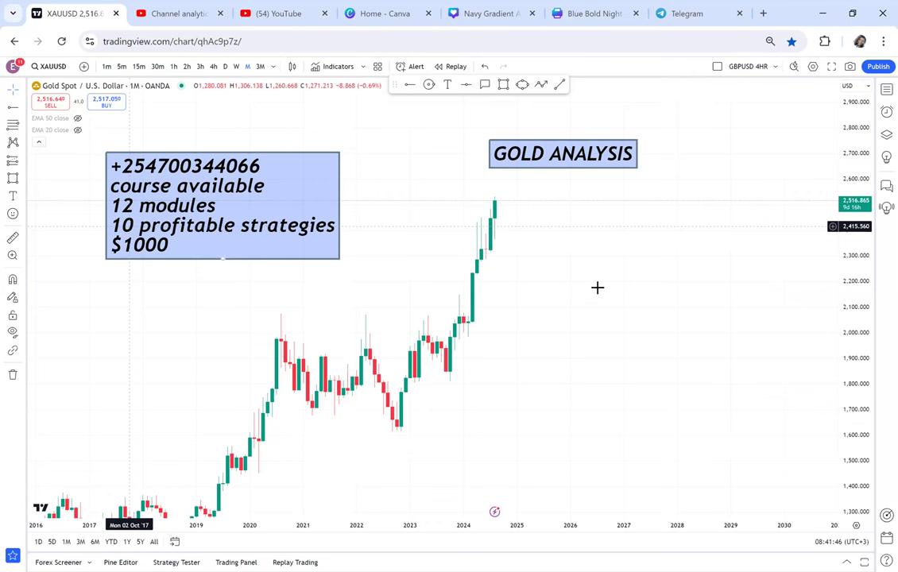
drag(551, 309, 551, 287)
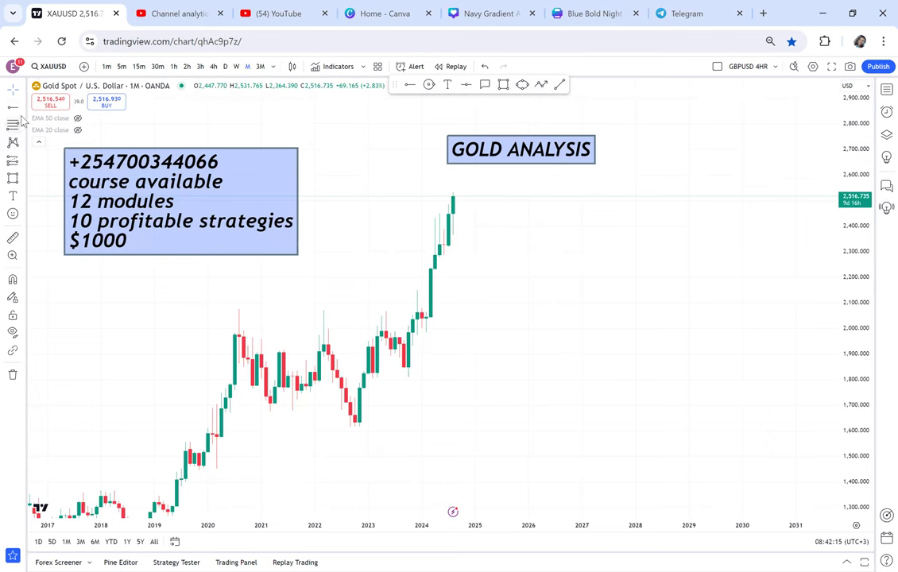
Step: Add the Arrow drawing tool to the favorite drawing tools
click(21, 178)
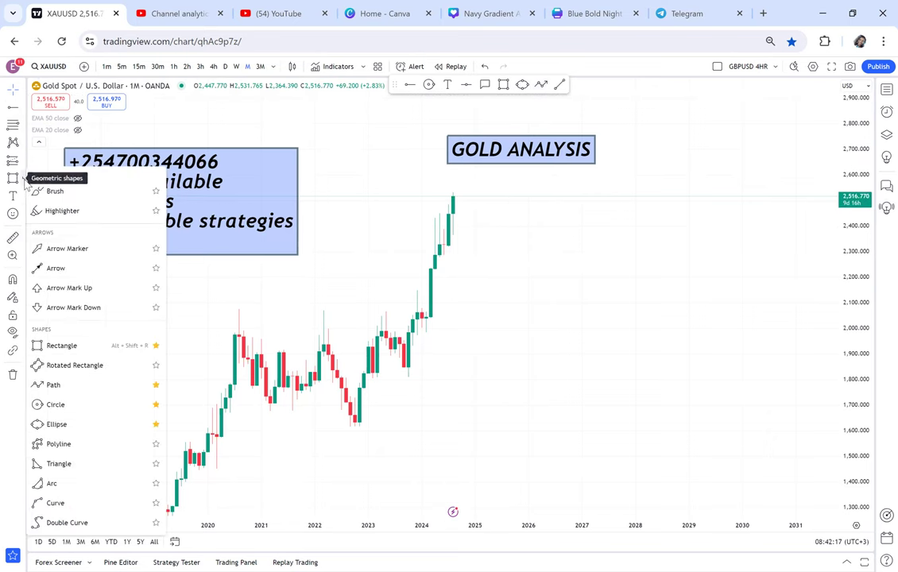
click(156, 268)
Step: Draw a trial arrow in the empty area after the latest candles, then delete it
click(578, 84)
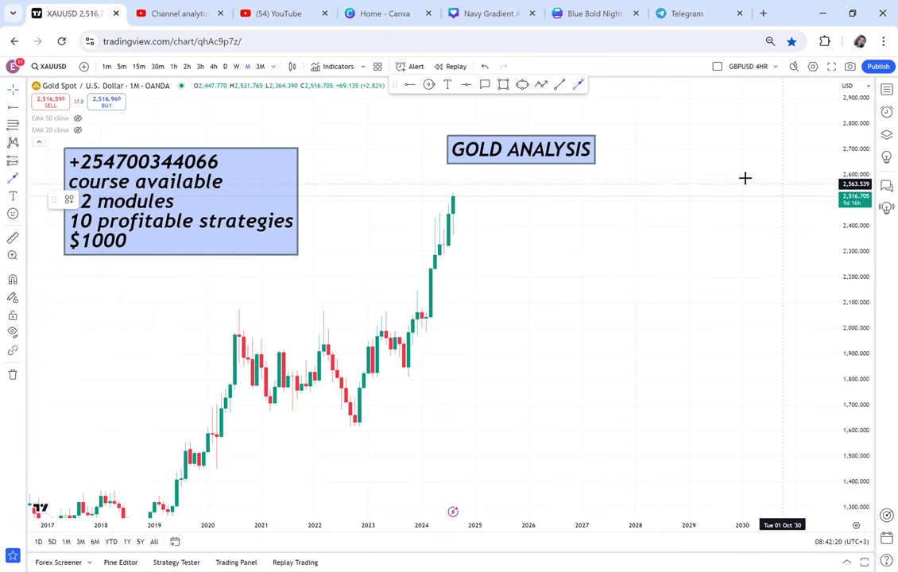
drag(747, 178, 787, 184)
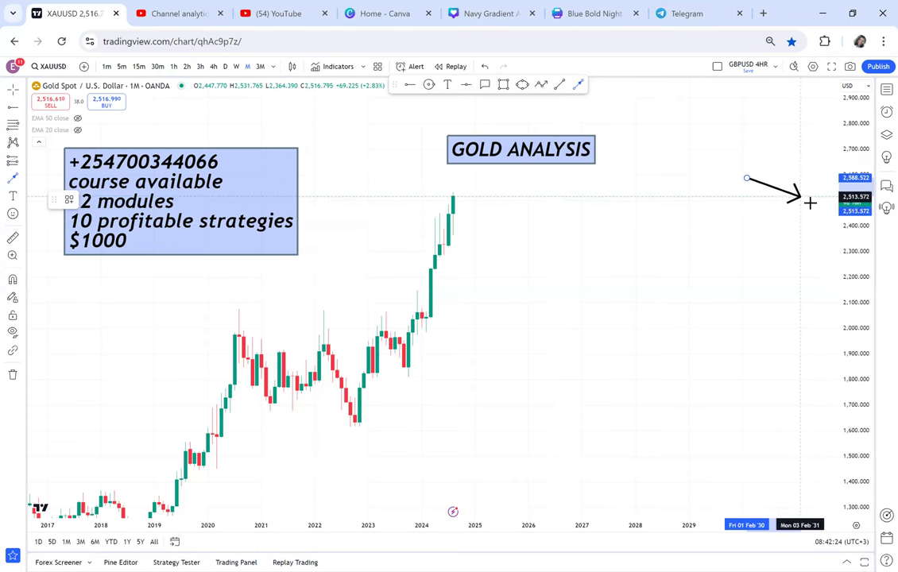
drag(823, 203, 809, 230)
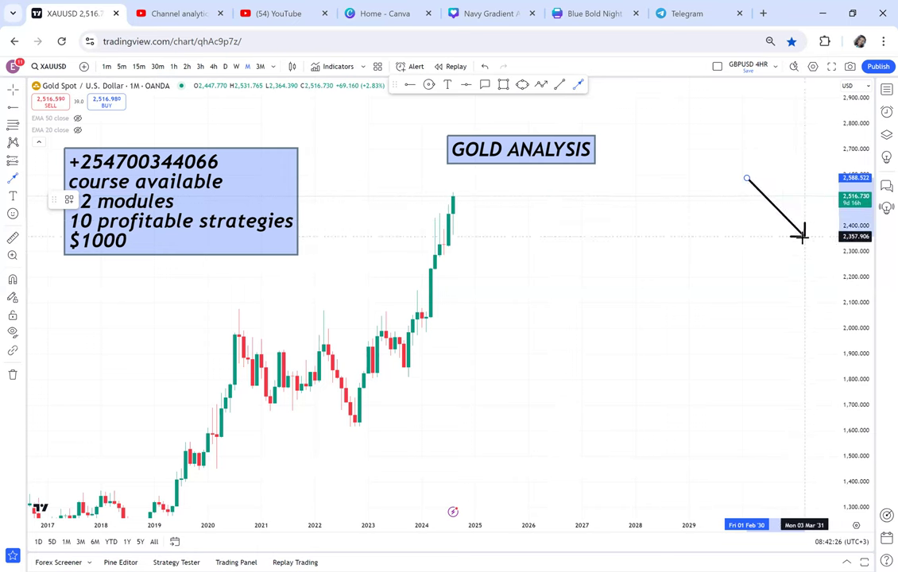
click(783, 199)
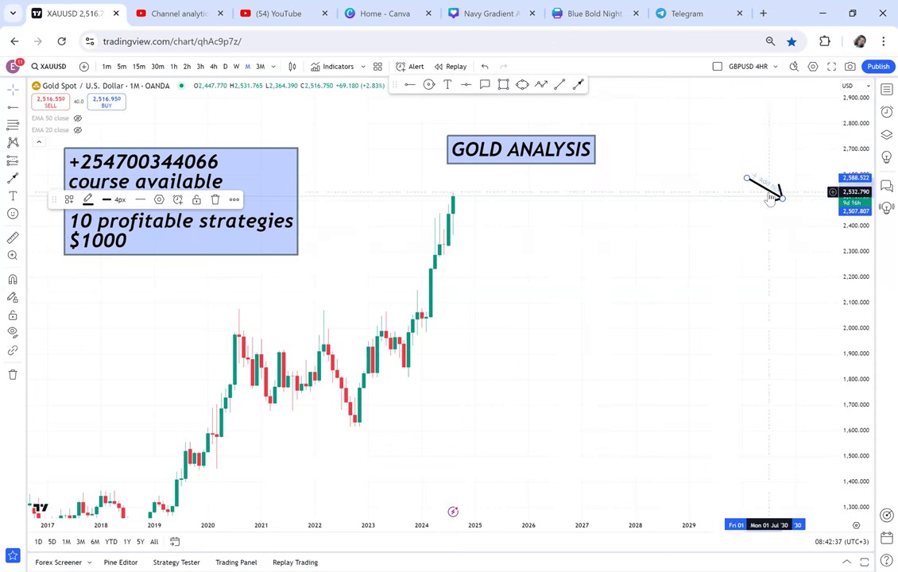
key(Delete)
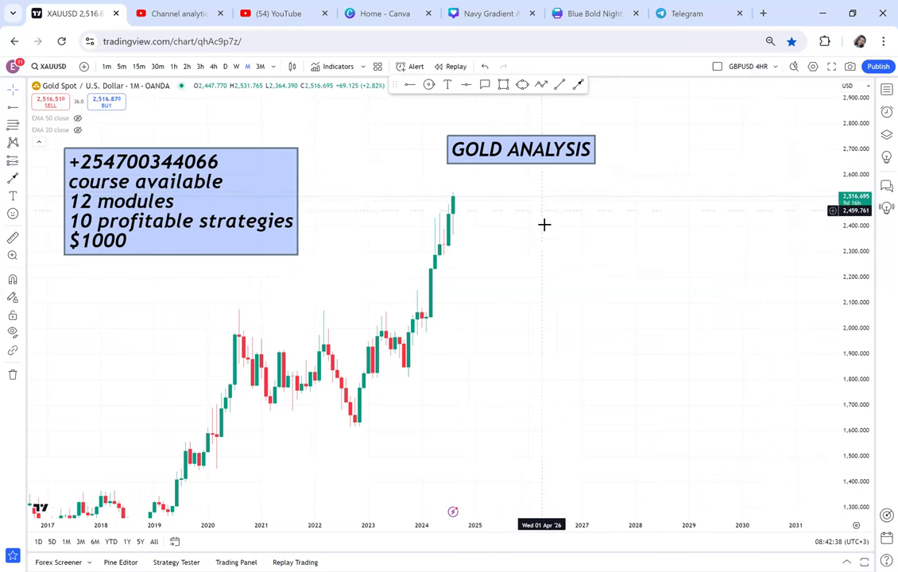
Step: Draw a rectangle around the 2020–2023 consolidation, from about 2,079 down to 1,618 and from July 2019 to August 2027
scroll(544, 224, up, 1)
drag(543, 282, 679, 283)
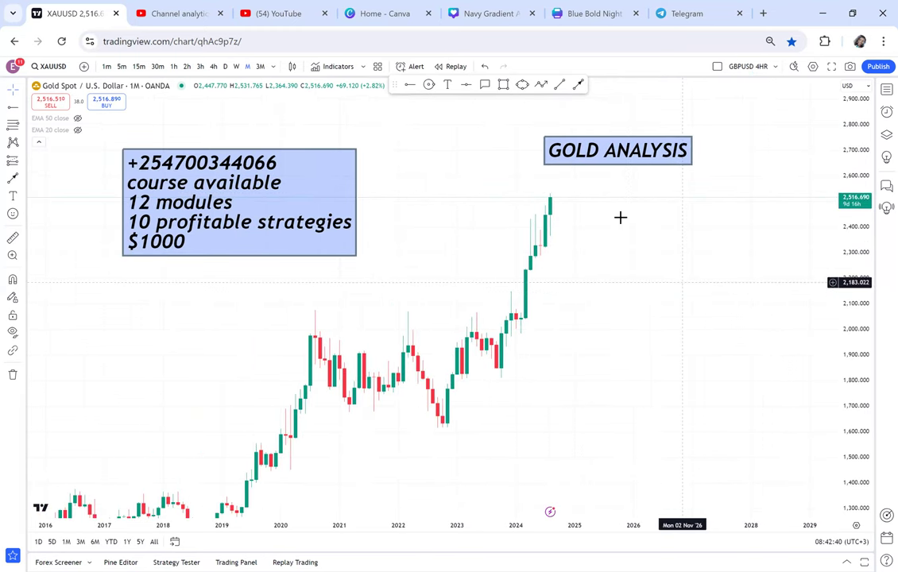
click(503, 84)
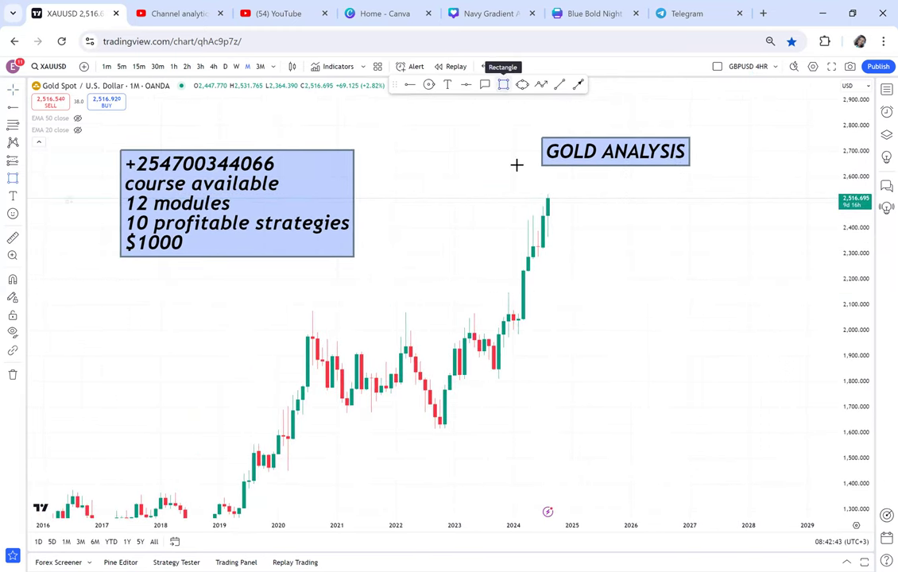
click(249, 308)
click(721, 429)
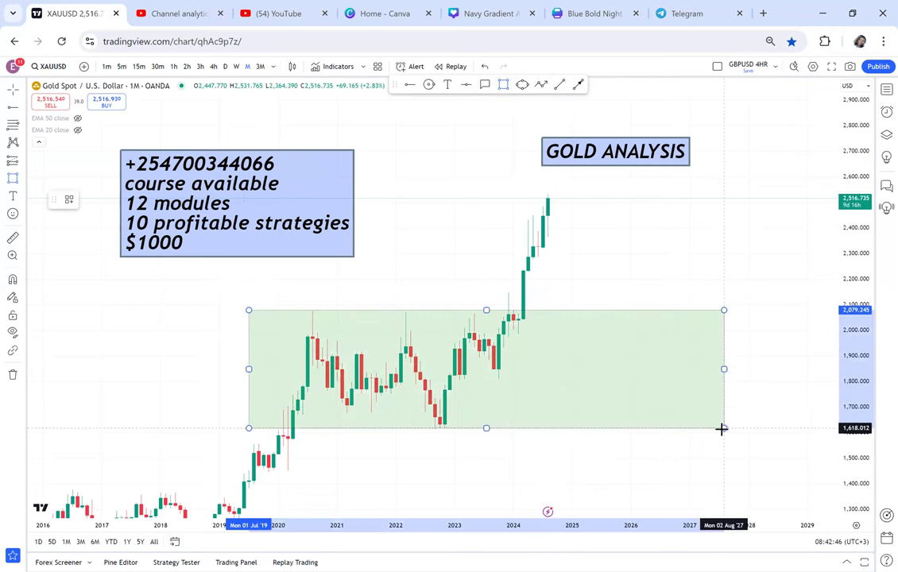
Step: Draw a second rectangle inside the consolidation box from February 2022 to March 2024, spanning the box's full height
drag(656, 268, 613, 282)
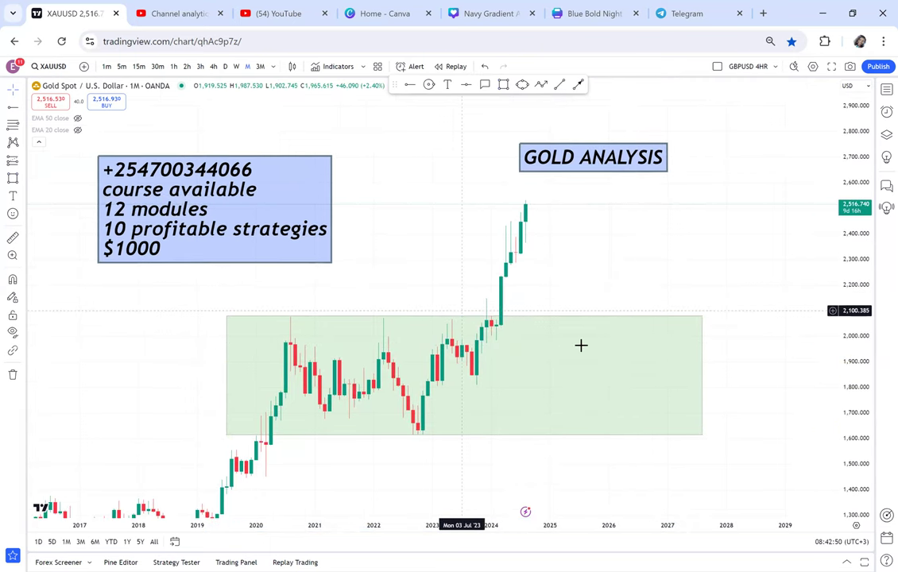
click(506, 88)
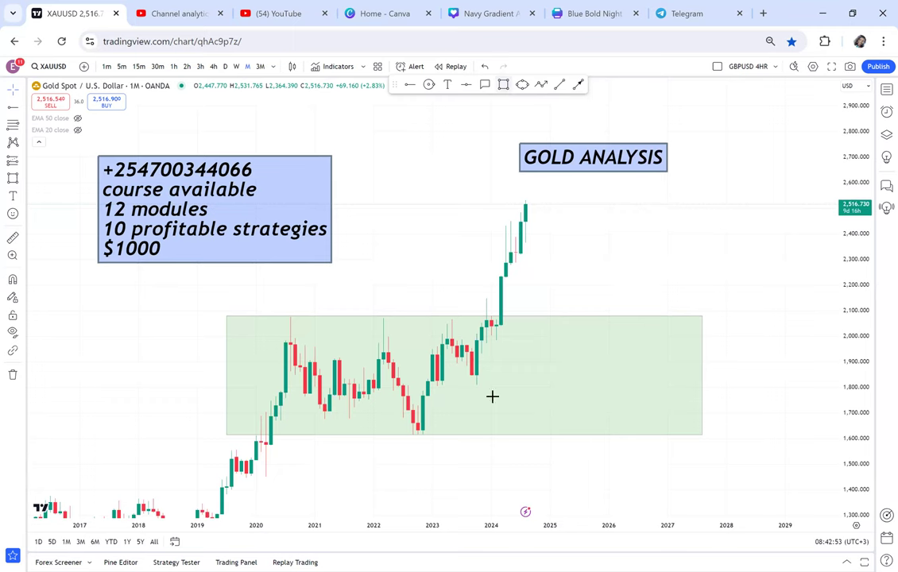
click(378, 435)
click(501, 324)
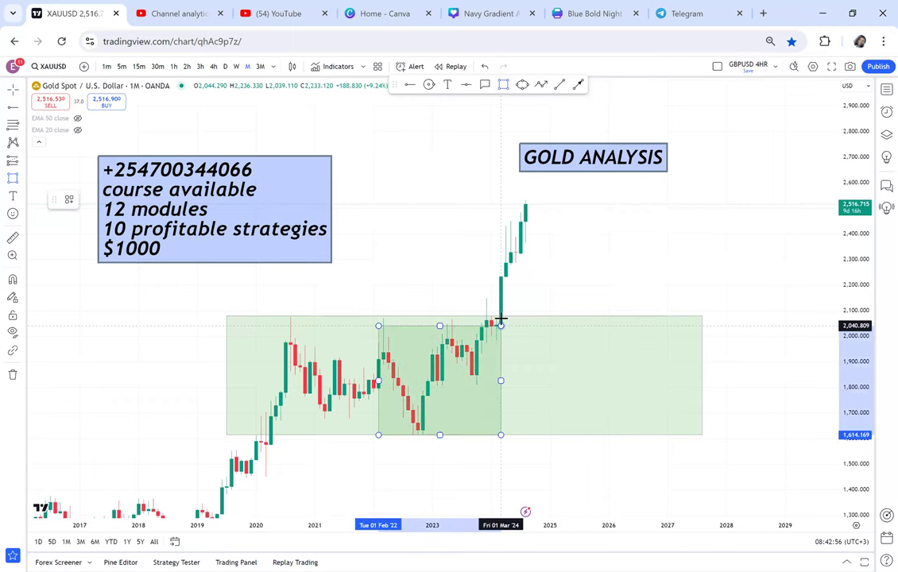
click(492, 301)
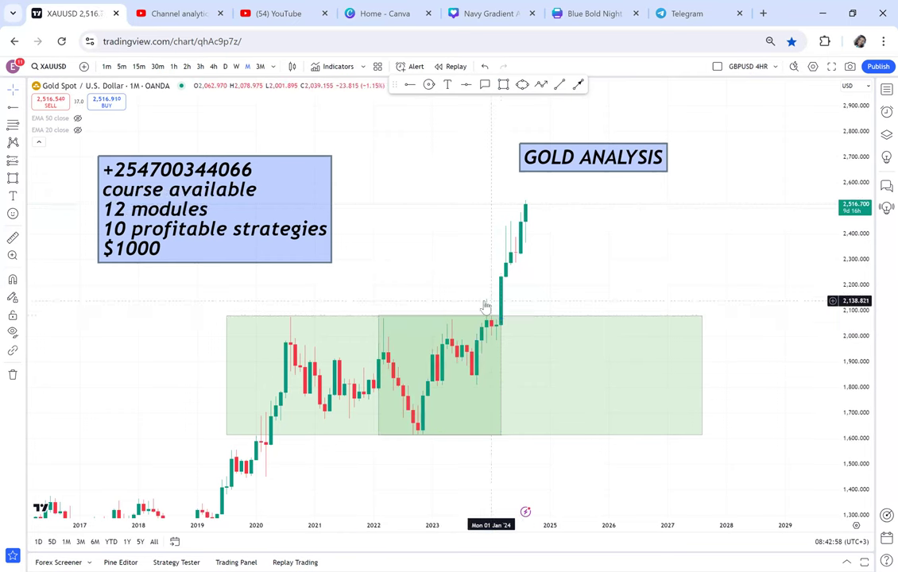
Step: Raise the upper edges of both rectangles to about 2,154, at the high wick before the breakout
drag(706, 301, 706, 297)
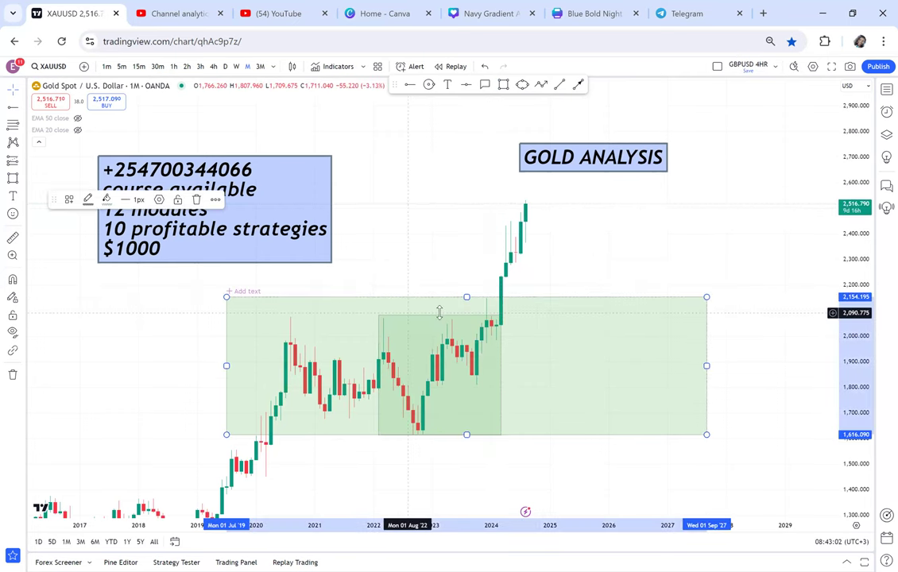
drag(438, 312, 441, 296)
Step: Move the narrower rectangle up so it stands directly on the consolidation box, projecting its height from about 2,154 to 2,694
drag(540, 271, 554, 271)
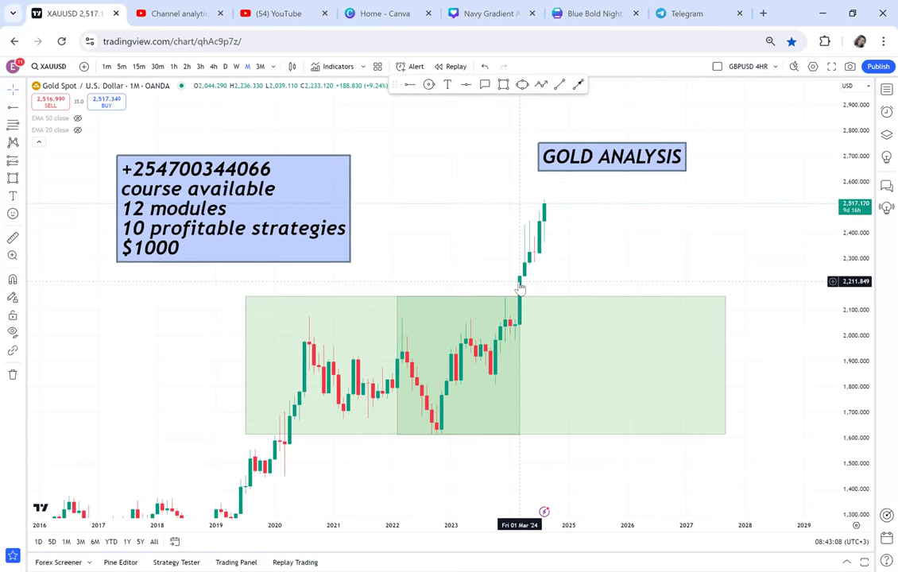
click(521, 352)
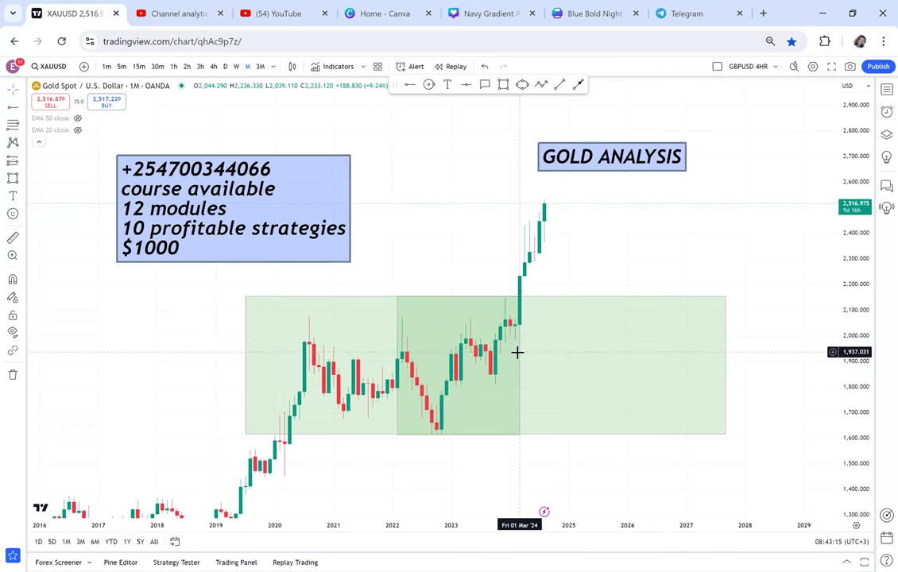
drag(521, 362, 519, 218)
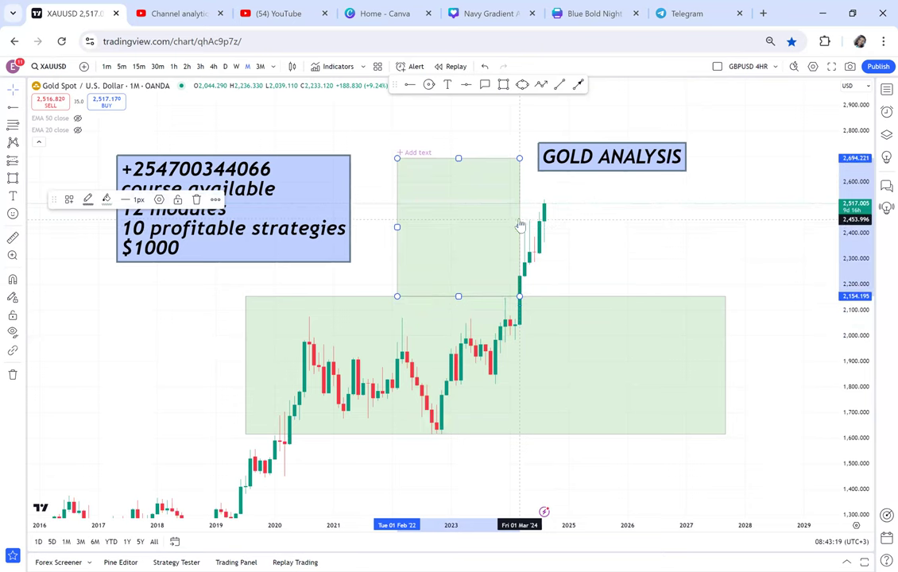
Step: Place a horizontal ray at about 2,696 along the projected rectangle's upper edge and move the GOLD ANALYSIS label clear of it
drag(571, 257, 574, 279)
drag(591, 183, 645, 170)
click(407, 85)
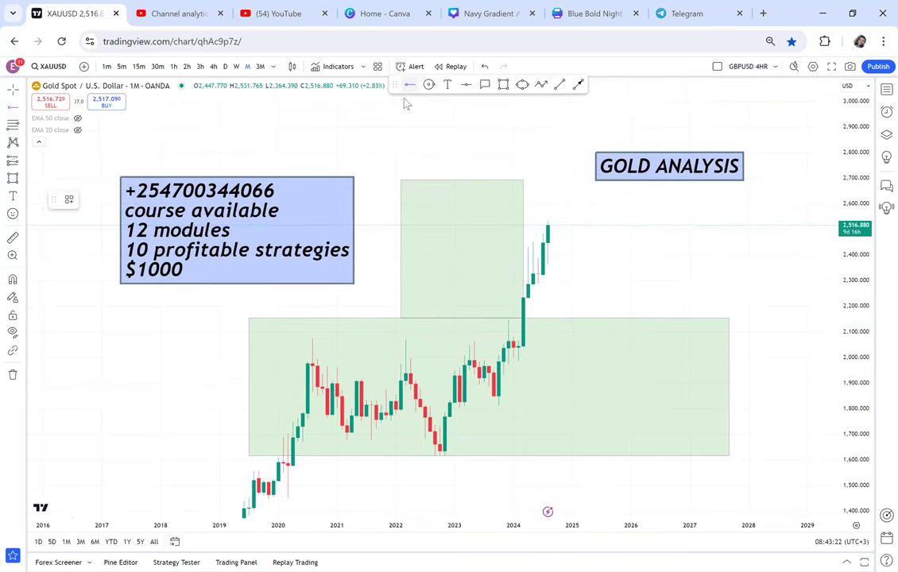
click(381, 179)
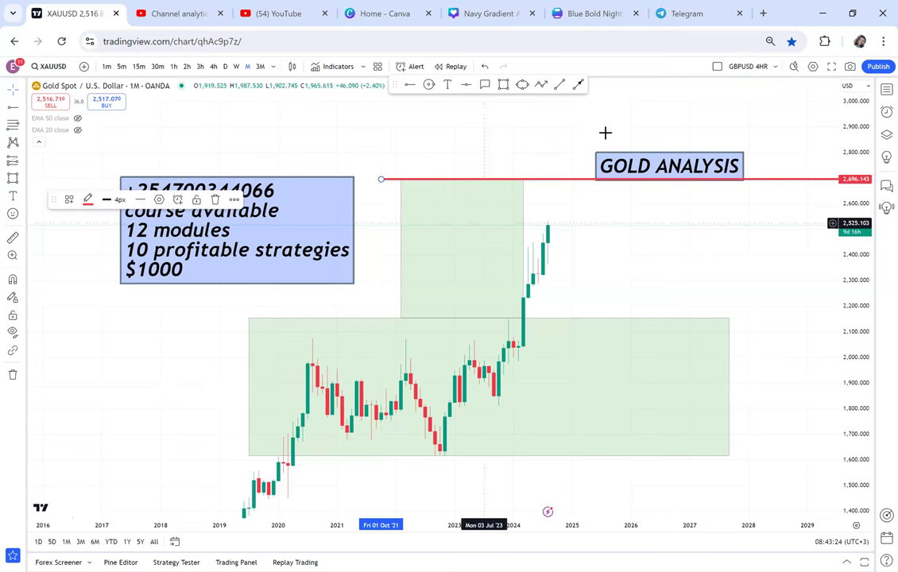
click(675, 161)
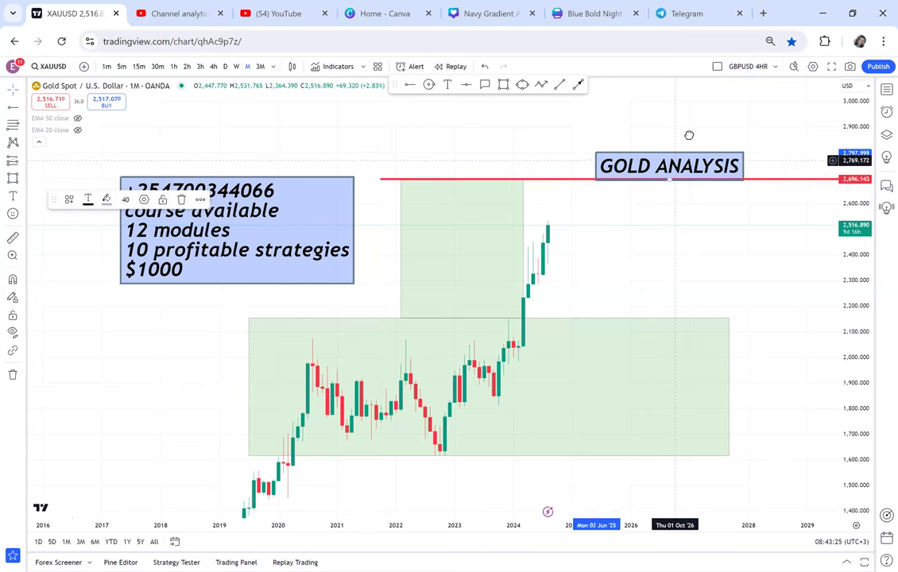
Step: Switch the gold chart to the 15-minute timeframe and examine the recent price action
click(137, 67)
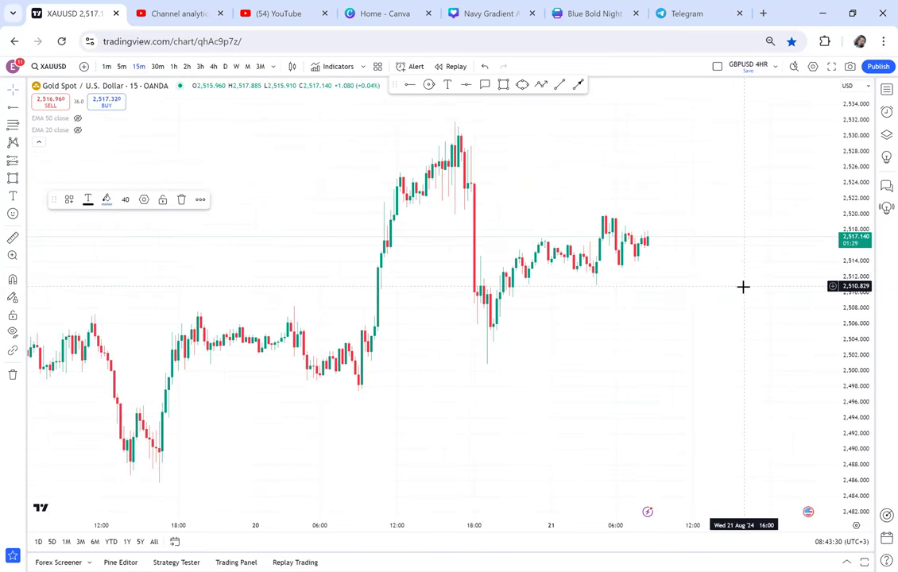
scroll(744, 284, down, 3)
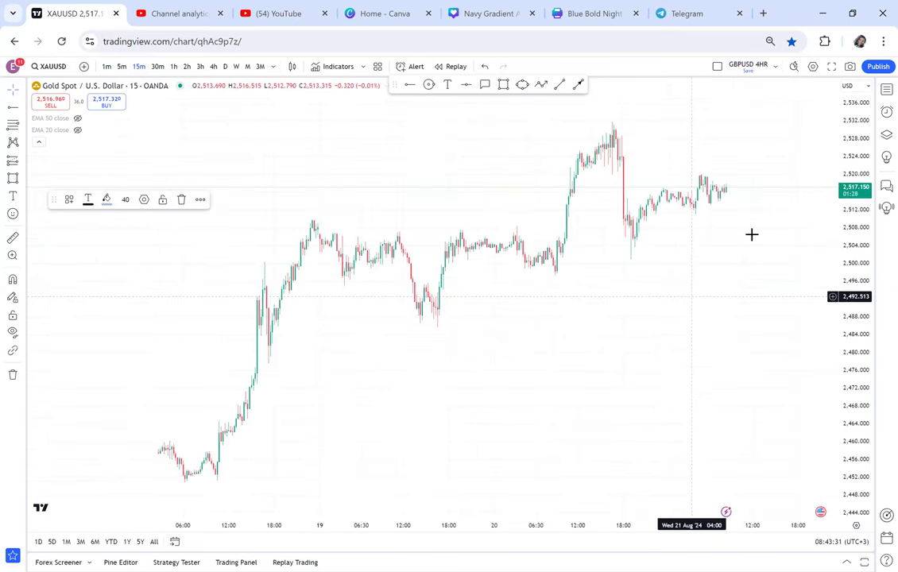
scroll(752, 235, down, 4)
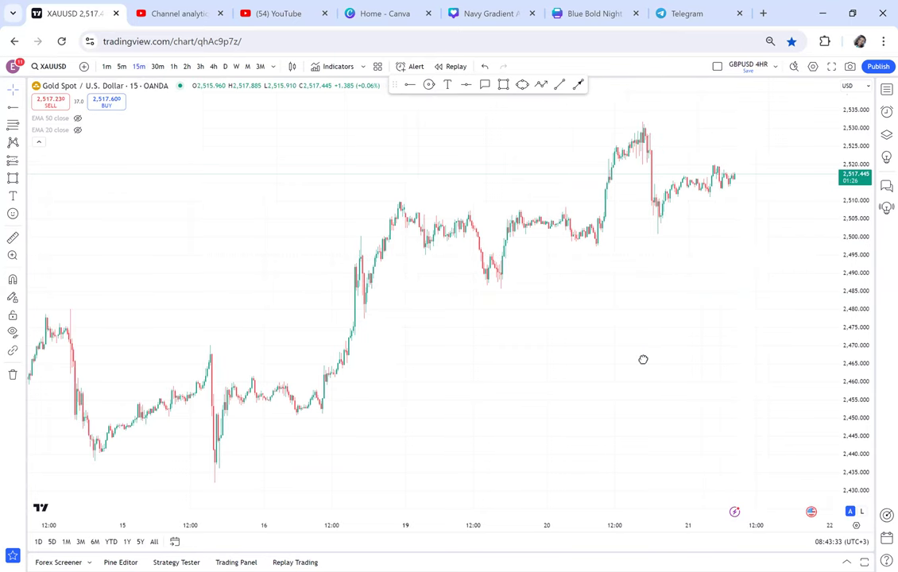
drag(643, 359, 581, 187)
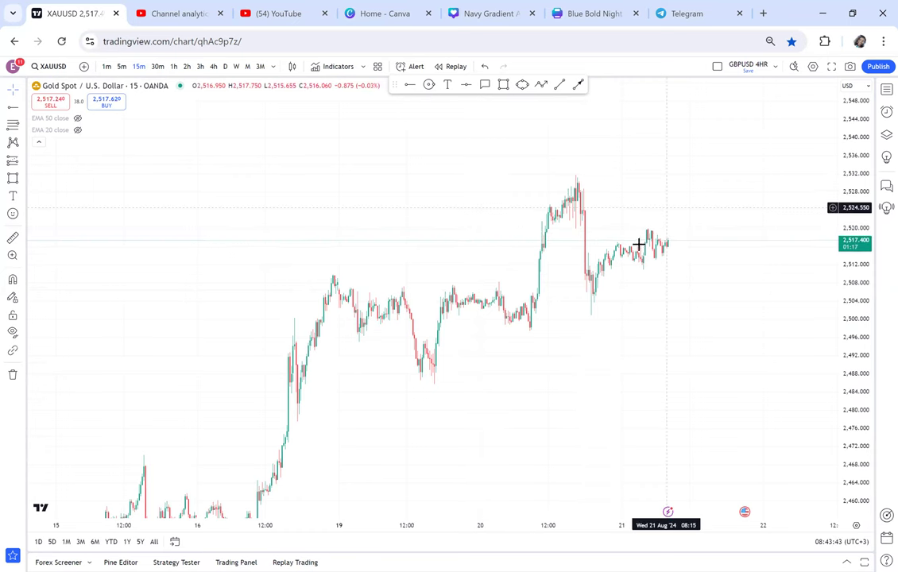
Step: Return the chart to the monthly timeframe and move the course information text box away from the projection rectangle
click(248, 67)
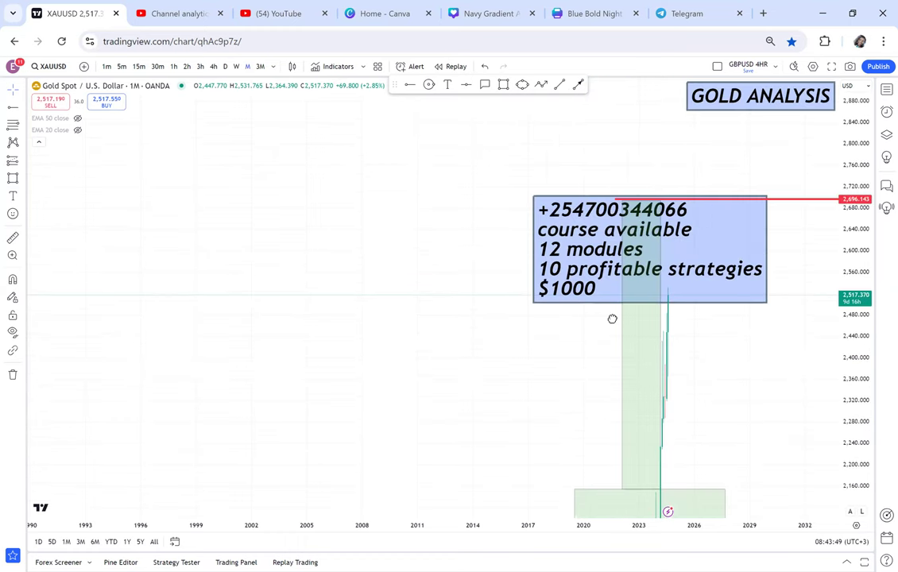
scroll(473, 301, up, 5)
drag(408, 298, 769, 279)
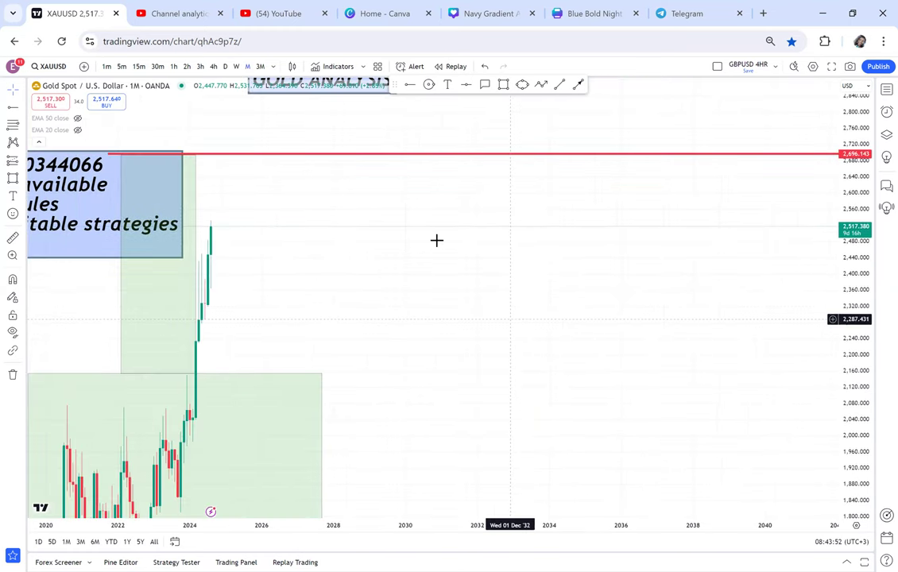
drag(366, 237, 111, 242)
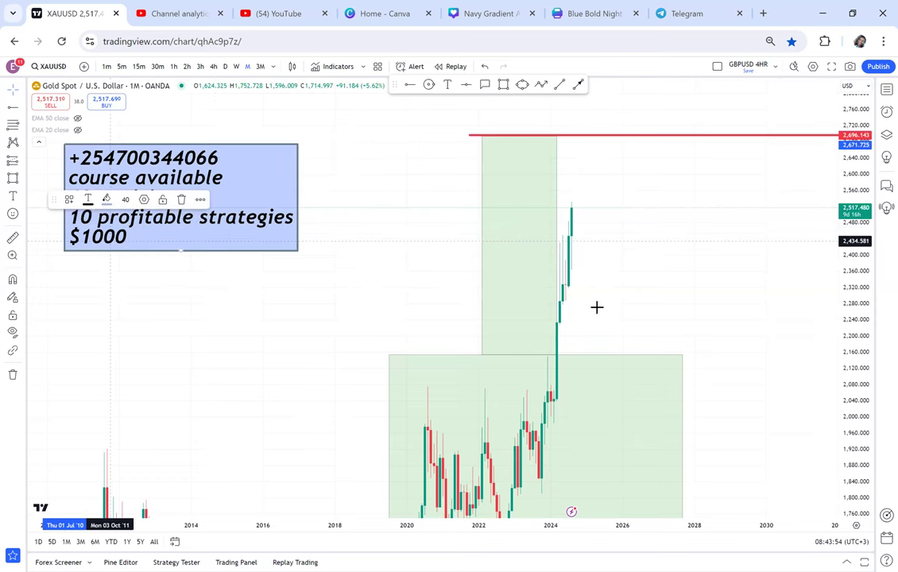
Step: Narrow the projection rectangle so that it ends at August 2022
click(541, 280)
drag(541, 264, 473, 270)
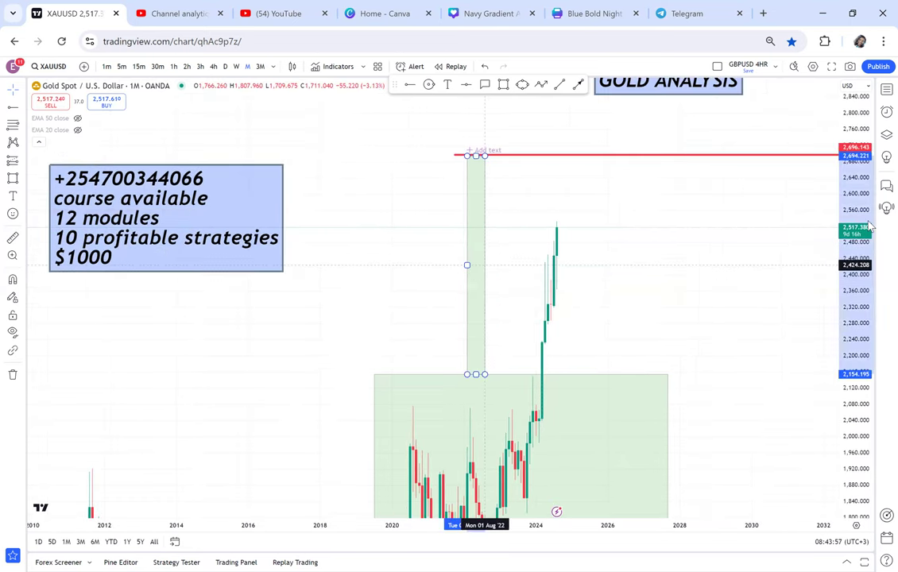
Step: Draw an arrow from about 2,318 at January 2022 to the breakout candle just above the consolidation box
drag(839, 300, 836, 334)
drag(756, 337, 749, 303)
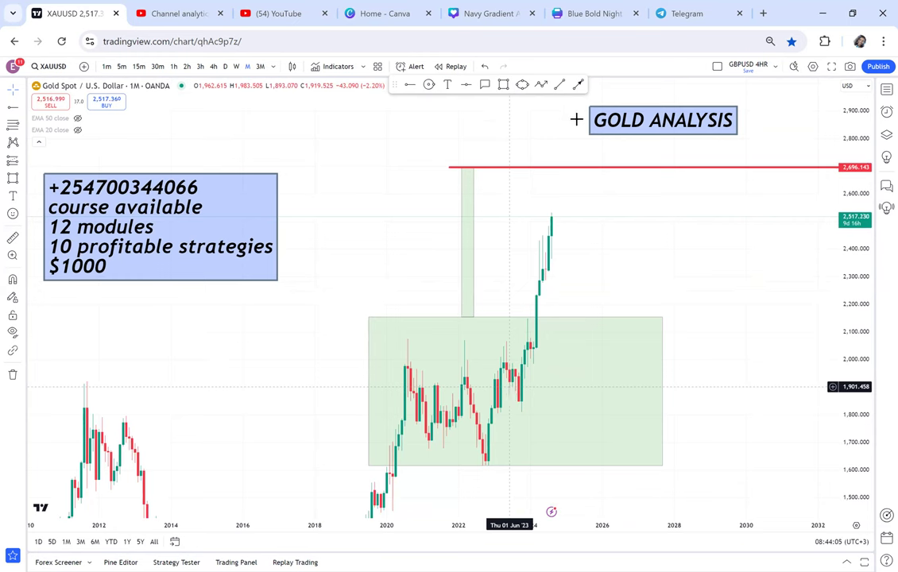
mouse_move(459, 272)
mouse_down()
mouse_move(537, 292)
mouse_move(531, 305)
mouse_up()
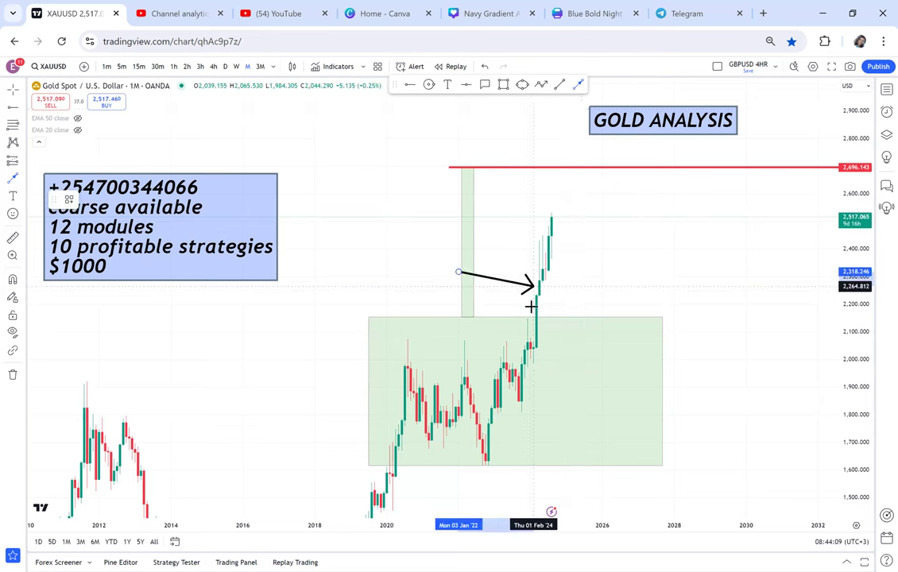
click(576, 296)
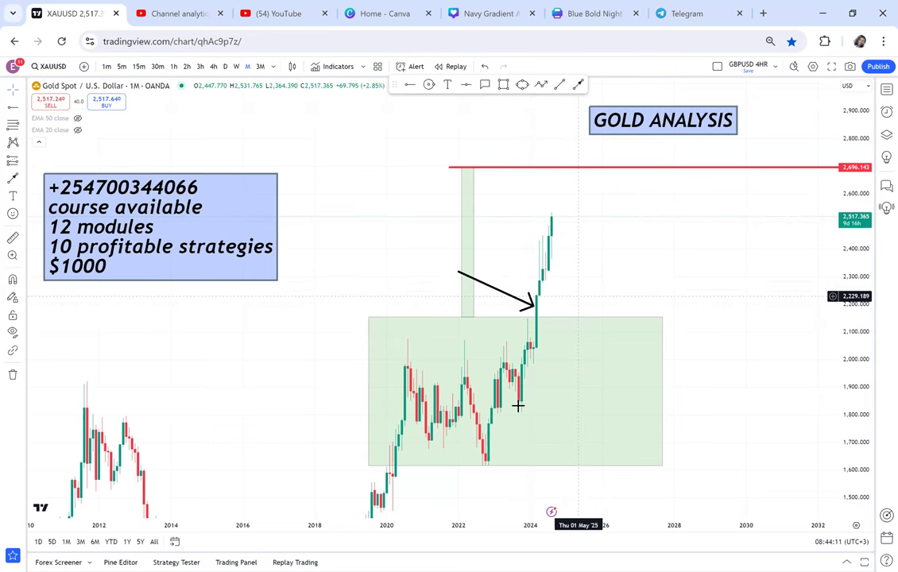
Step: Shift the projection rectangle sideways so that it ends at August 2023, keeping it between the consolidation box and the target line
drag(519, 448, 518, 406)
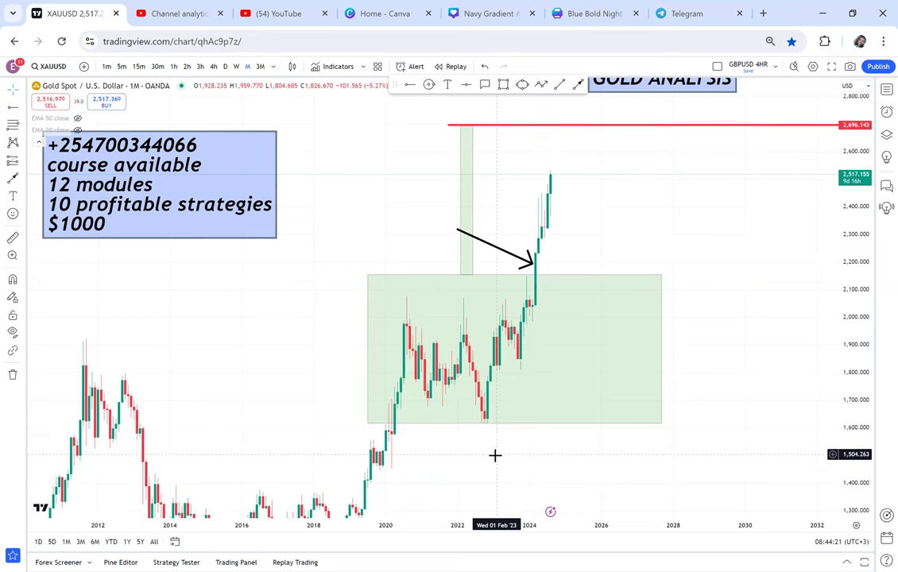
drag(414, 452, 427, 387)
mouse_move(380, 359)
mouse_down()
mouse_move(364, 404)
mouse_move(384, 358)
mouse_up()
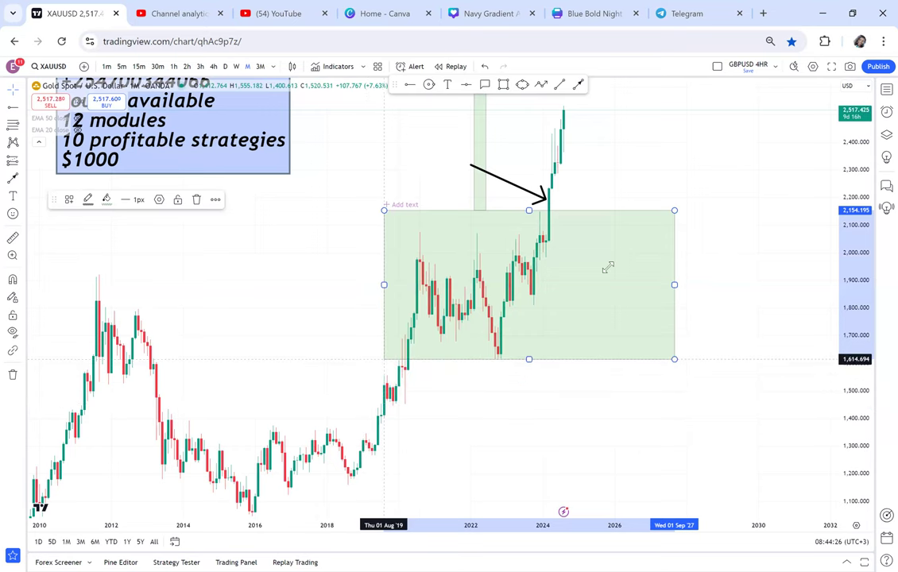
drag(686, 203, 685, 231)
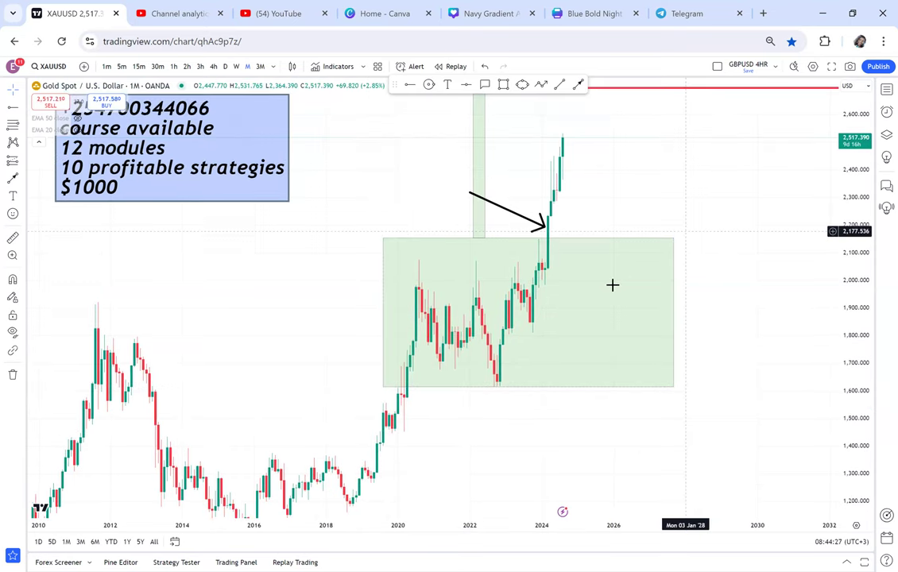
drag(624, 209, 613, 286)
scroll(445, 379, up, 2)
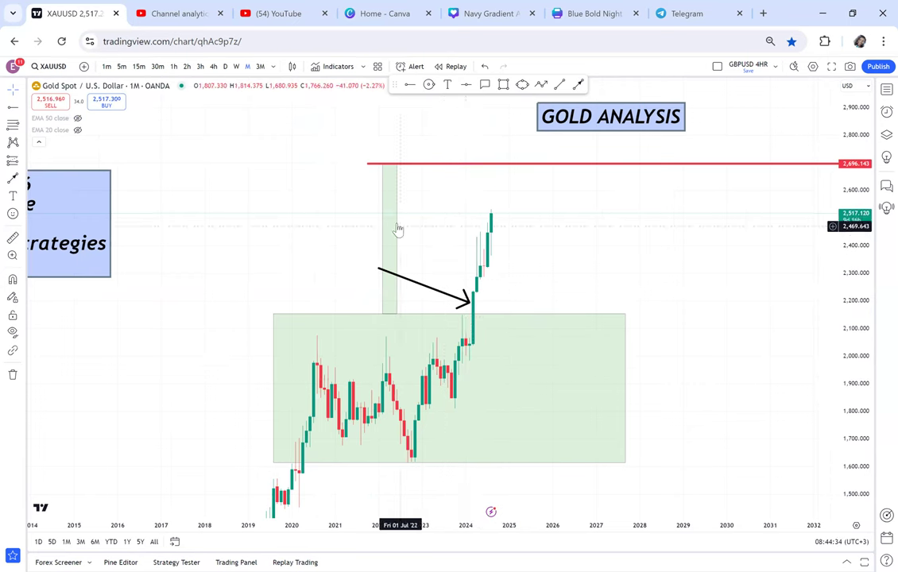
mouse_move(398, 235)
mouse_down()
mouse_move(411, 372)
mouse_move(445, 218)
mouse_move(447, 227)
mouse_up()
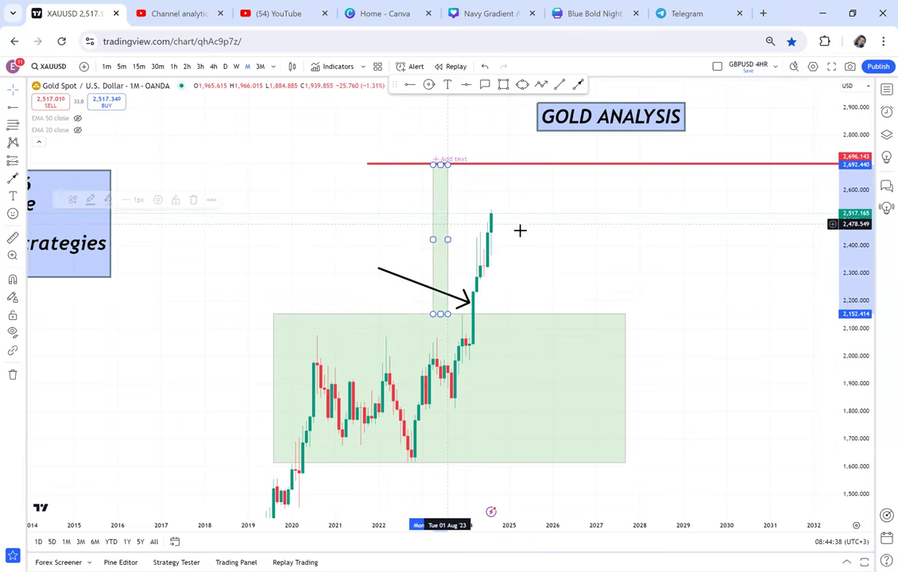
Step: Measure the price range from the top edge of the consolidation box up to the red target line
drag(563, 226, 635, 245)
scroll(674, 234, down, 1)
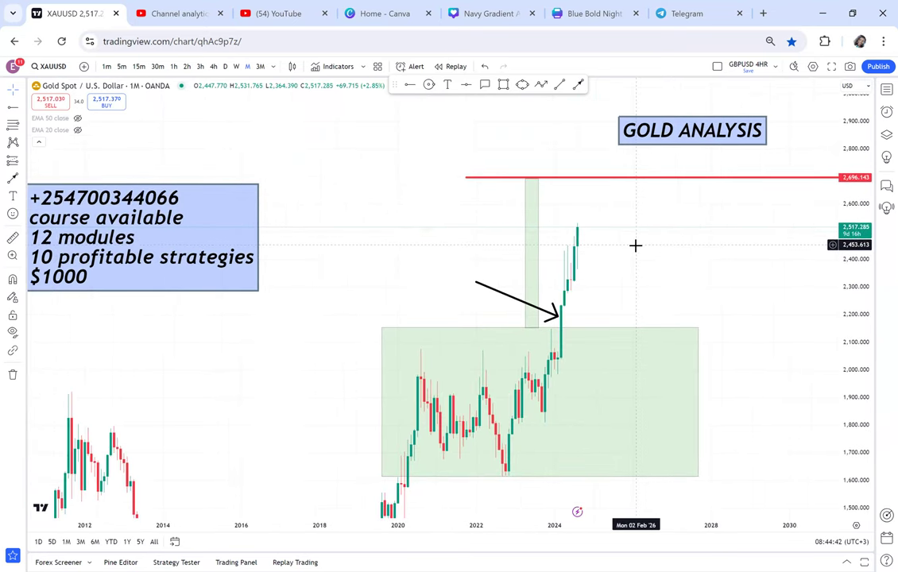
scroll(640, 248, down, 2)
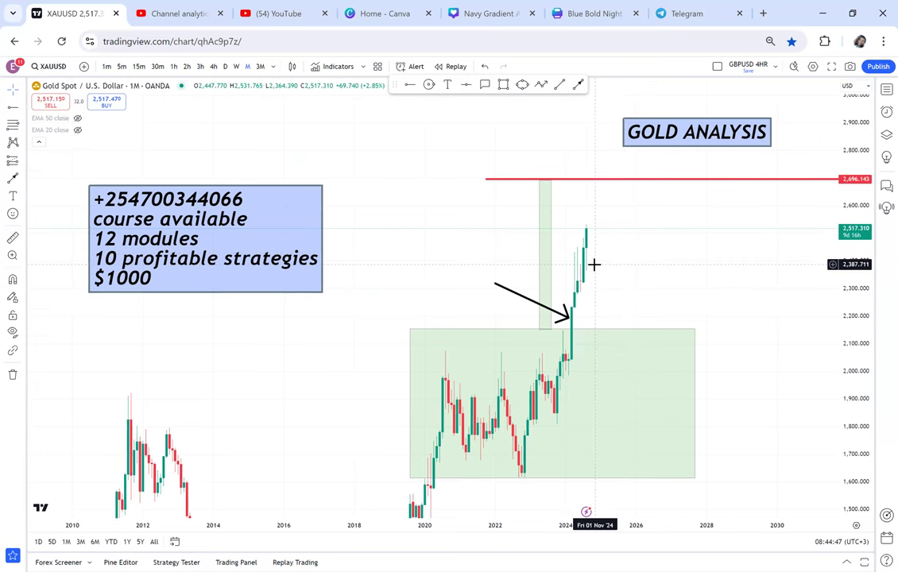
click(12, 240)
click(427, 328)
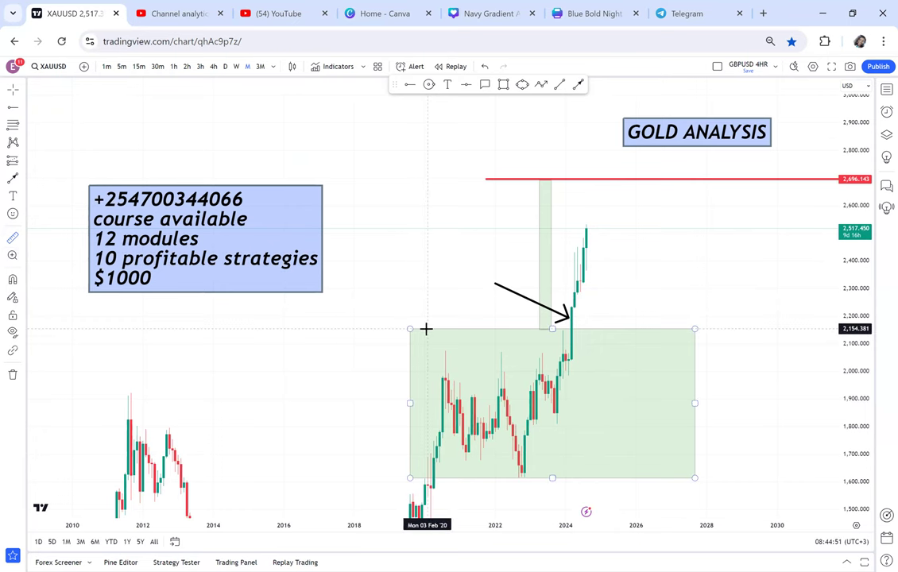
click(563, 260)
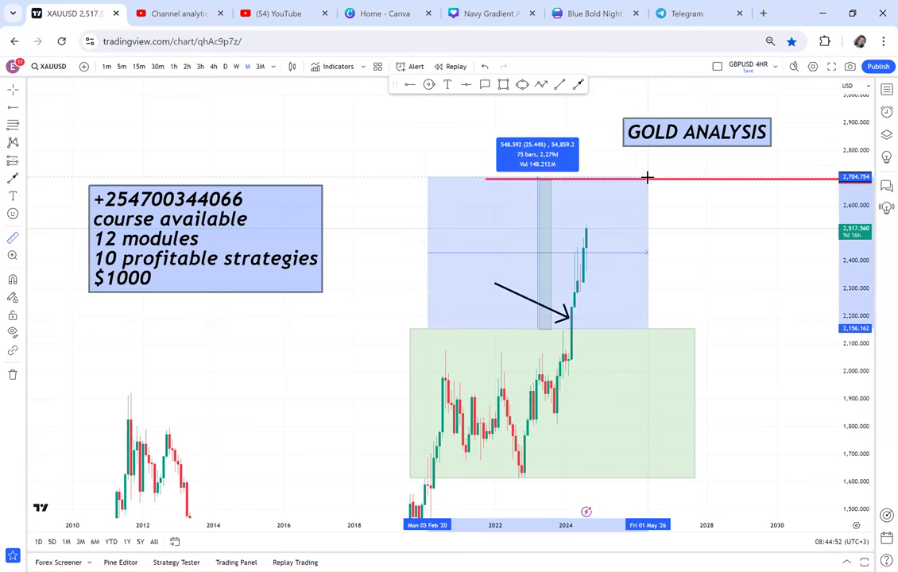
click(647, 180)
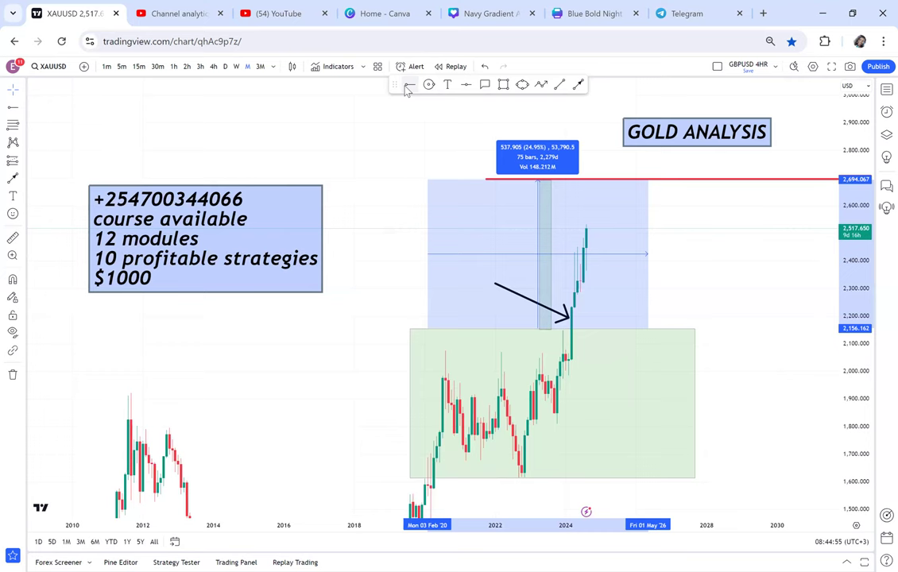
Step: Draw a horizontal ray at about 2,421 starting at September 2021 and recolour it black
click(483, 255)
scroll(520, 268, up, 1)
scroll(407, 247, up, 3)
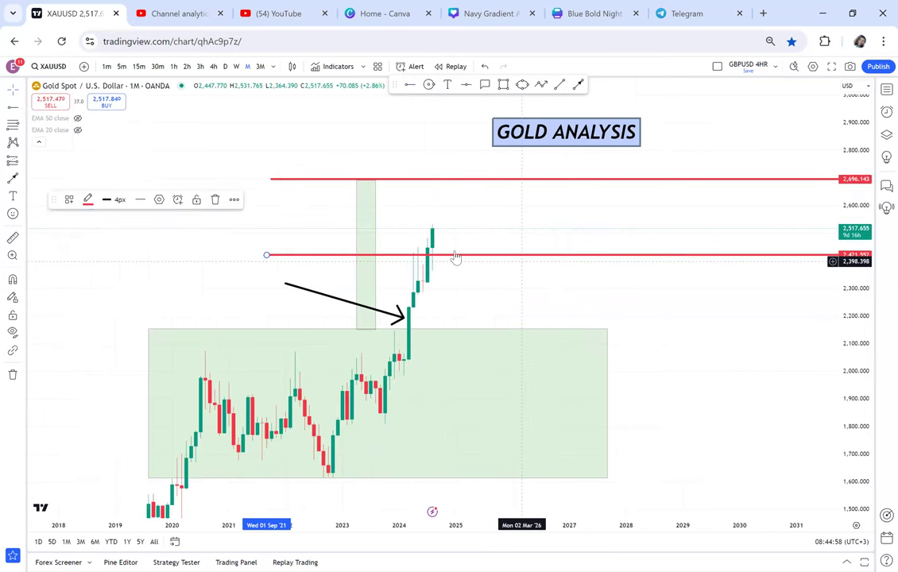
scroll(477, 264, down, 1)
drag(568, 288, 651, 289)
scroll(652, 290, up, 1)
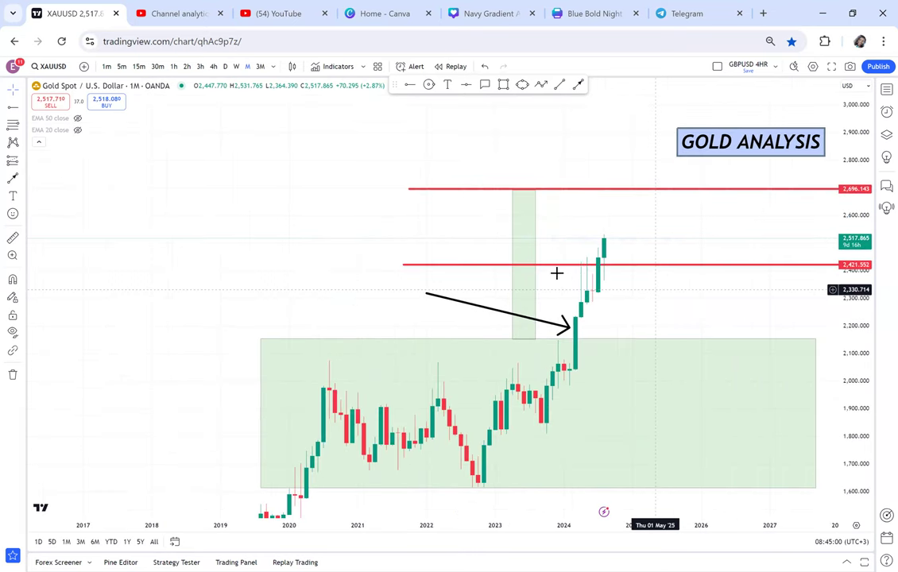
click(553, 269)
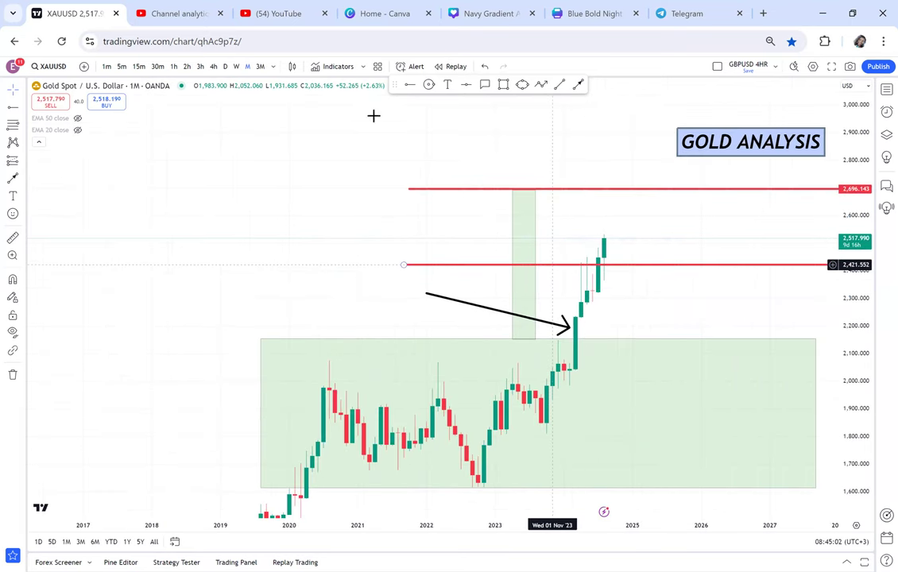
click(88, 200)
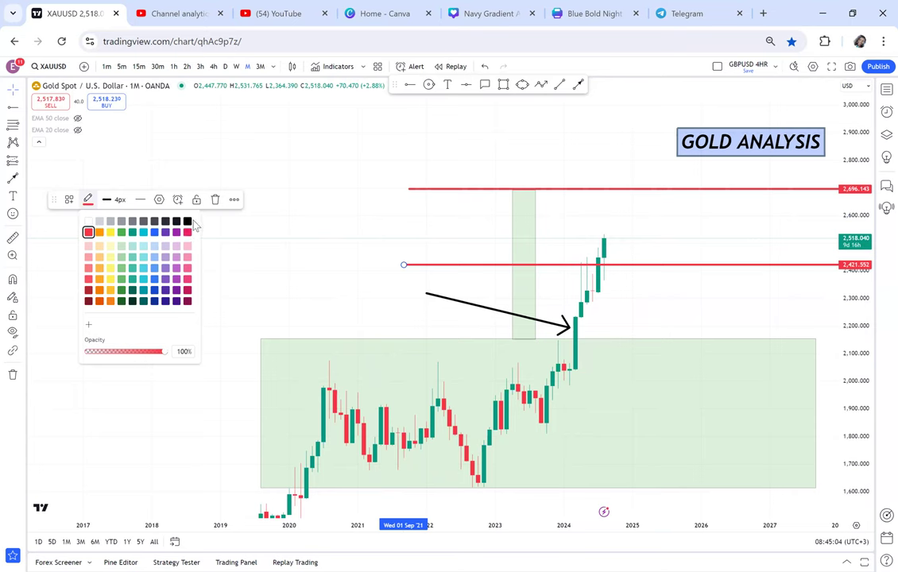
Step: Measure the remaining price range from the current gold price up to the red target line
scroll(563, 215, down, 4)
drag(463, 295, 310, 226)
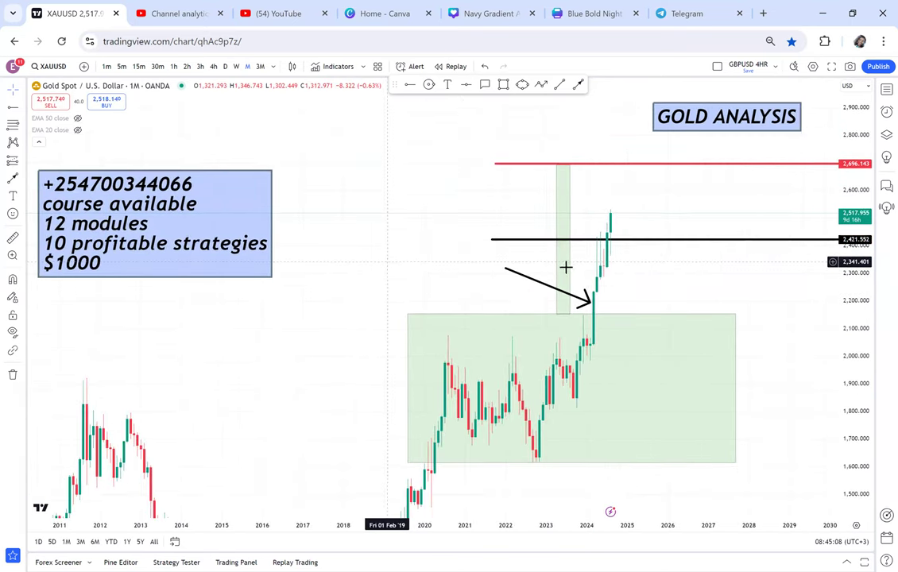
scroll(417, 278, up, 7)
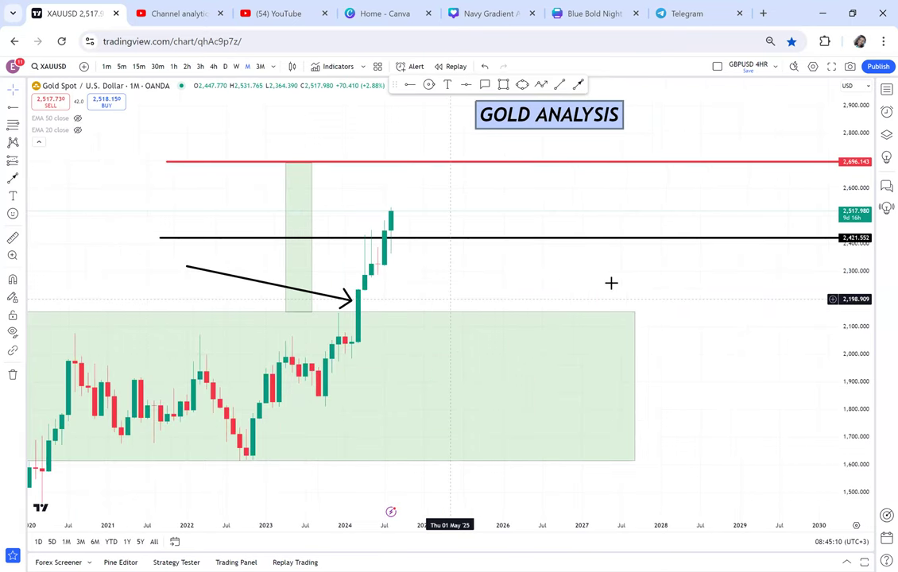
scroll(611, 283, left, 2)
drag(855, 330, 854, 117)
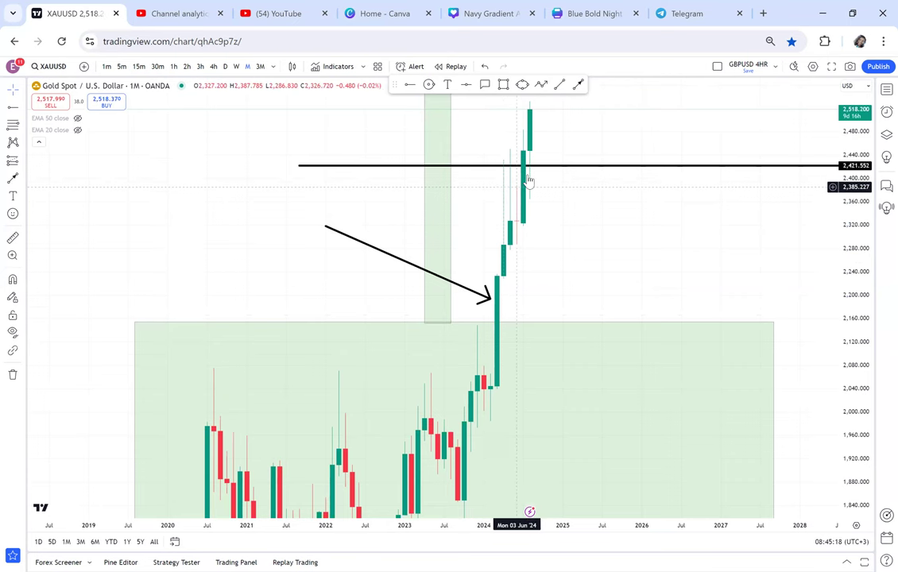
drag(600, 260, 610, 291)
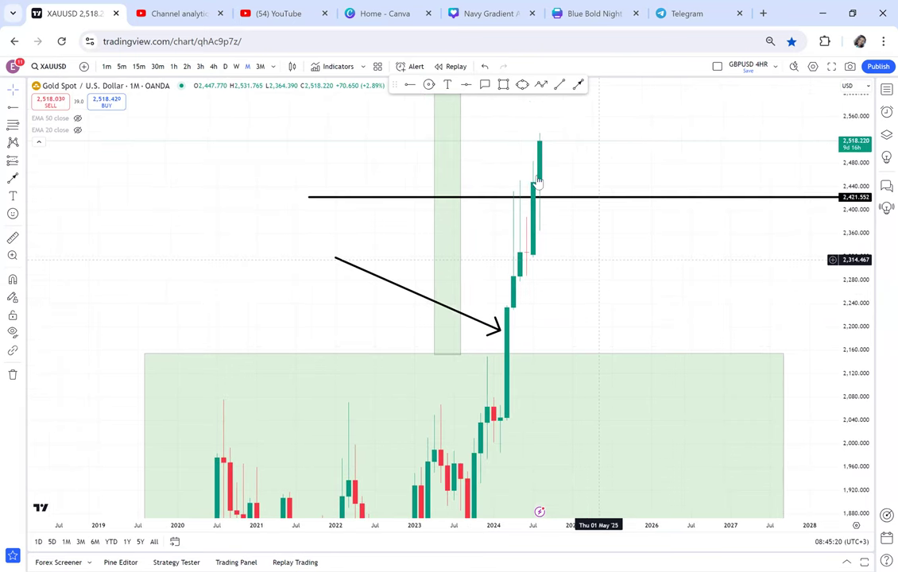
drag(520, 226, 535, 324)
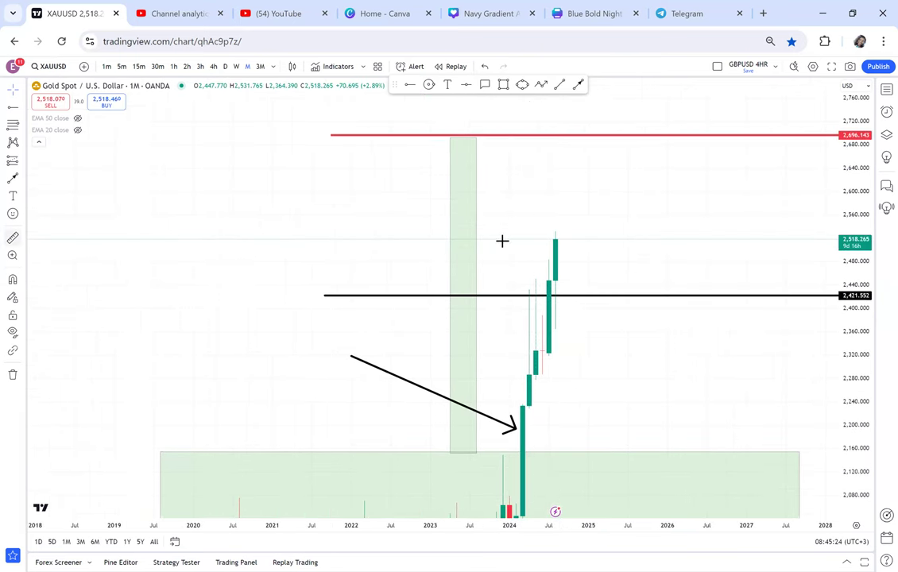
click(547, 238)
click(670, 146)
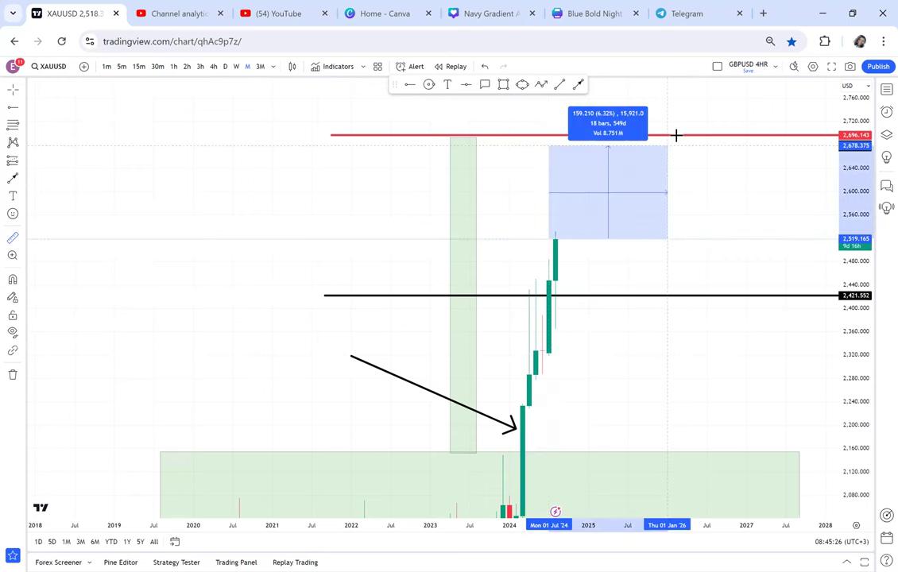
click(676, 135)
click(678, 137)
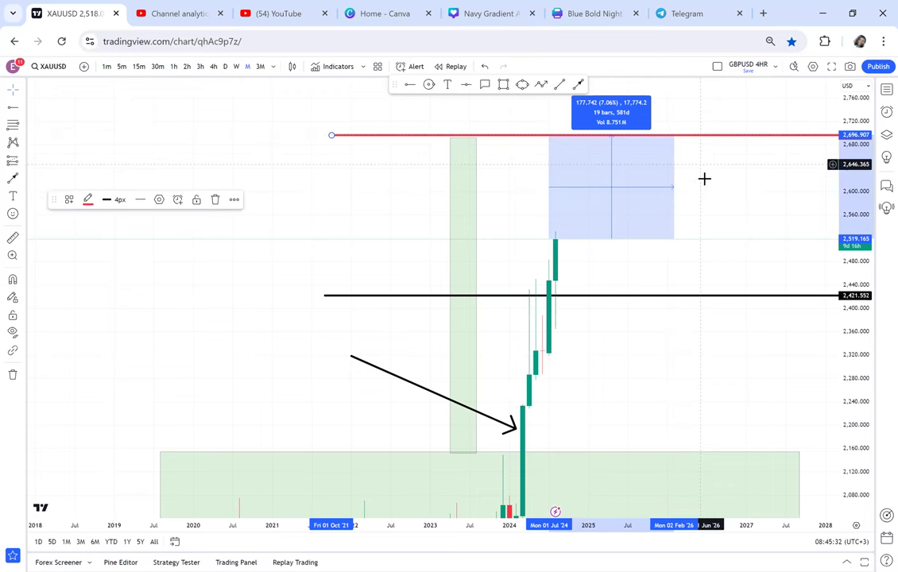
Step: Extend the top edge of the projection rectangle to about 2,698, at the red target line
drag(702, 178, 691, 206)
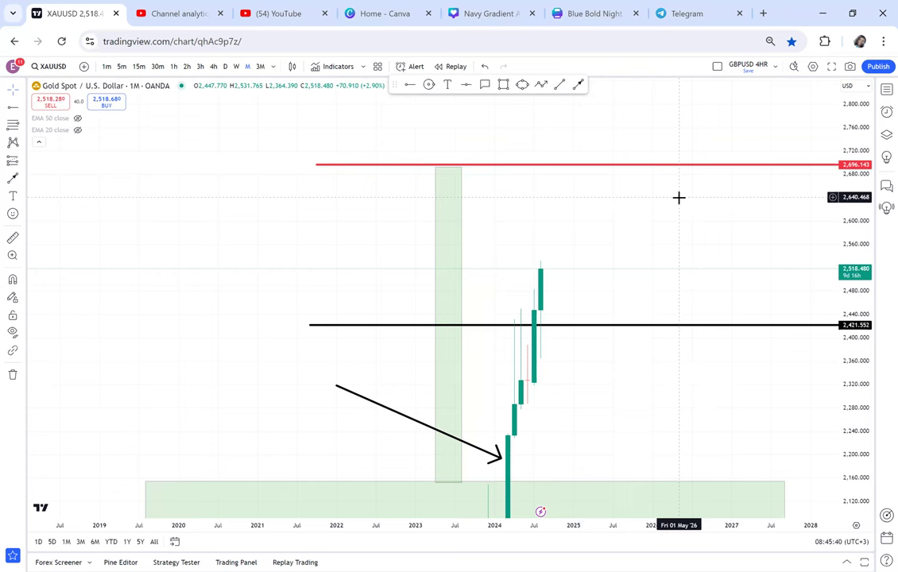
click(516, 325)
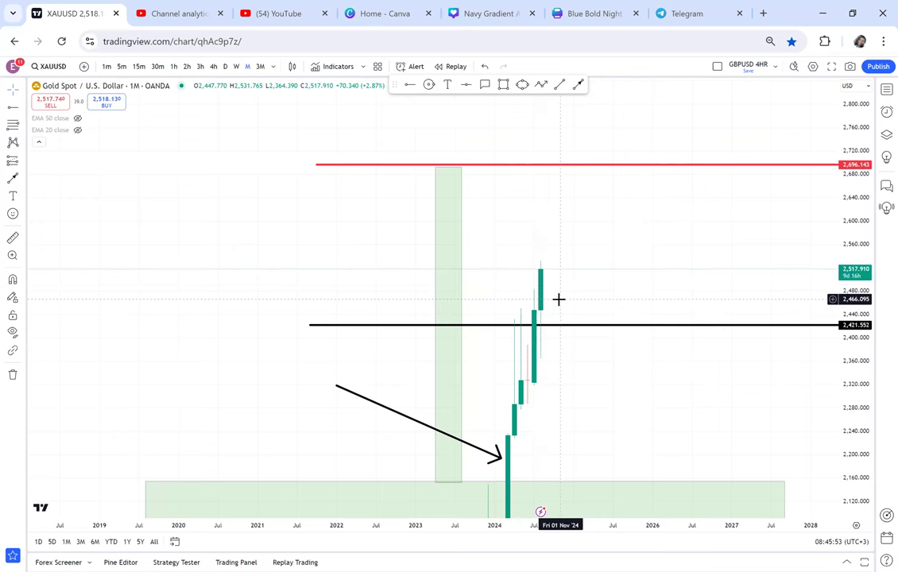
click(448, 163)
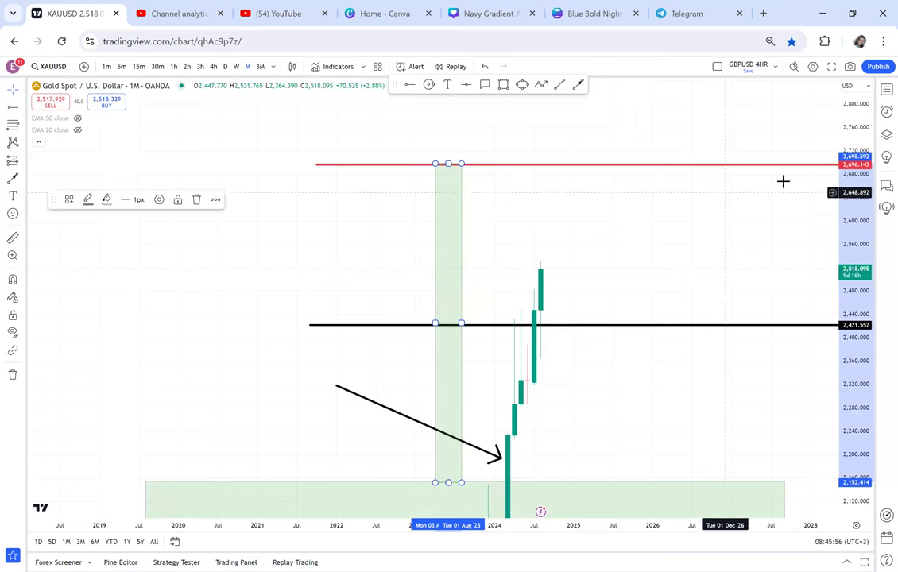
Step: Delete the arrow that points to the breakout candle above the consolidation box
drag(844, 162, 864, 270)
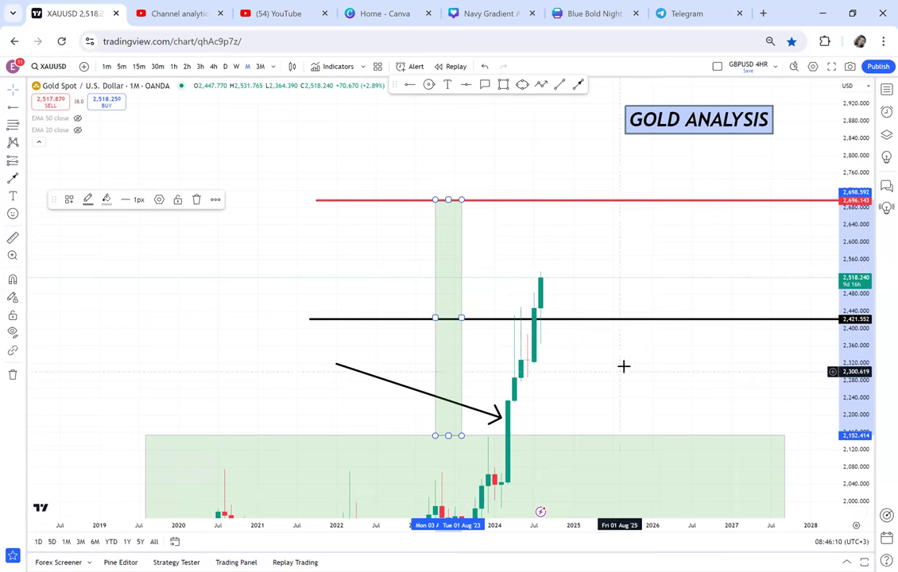
click(469, 408)
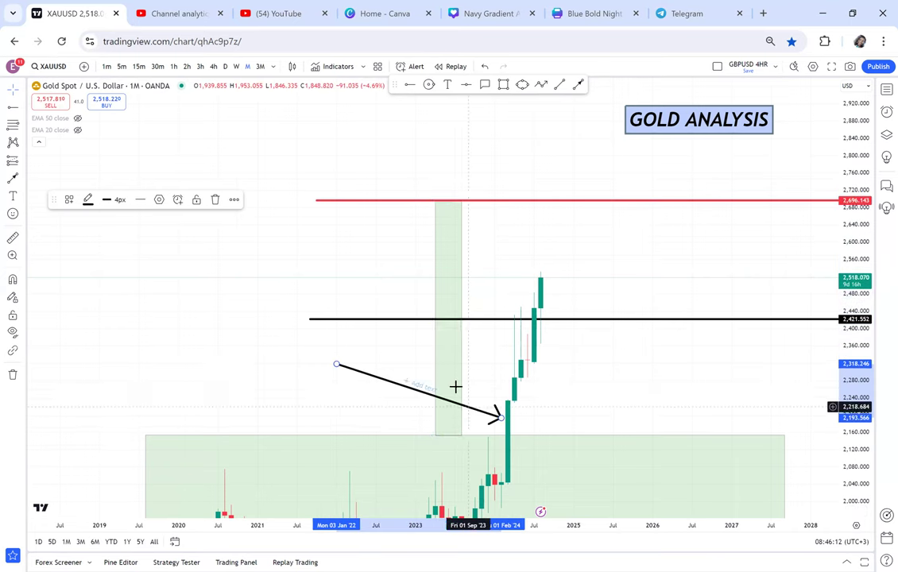
click(214, 200)
Step: Examine the monthly chart's consolidation box, the breakout above it and the space up to the target line
drag(852, 264, 852, 381)
scroll(622, 363, down, 4)
drag(681, 349, 614, 283)
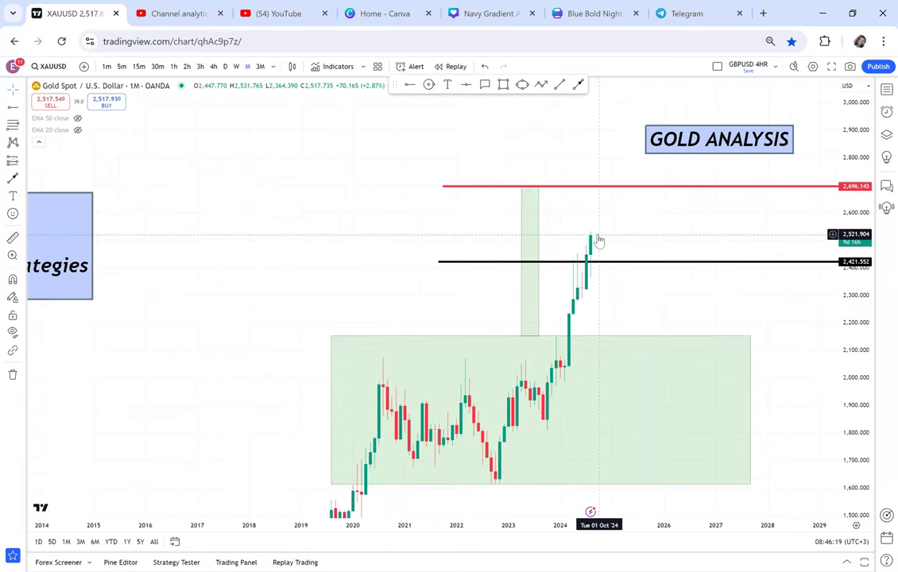
scroll(645, 246, down, 2)
scroll(570, 219, down, 1)
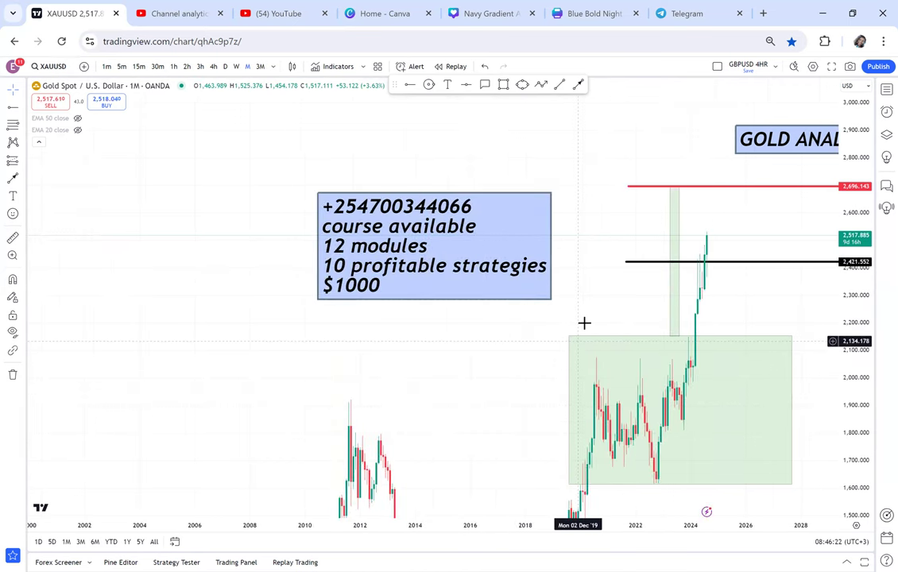
scroll(607, 315, up, 3)
scroll(609, 314, down, 1)
scroll(608, 314, down, 1)
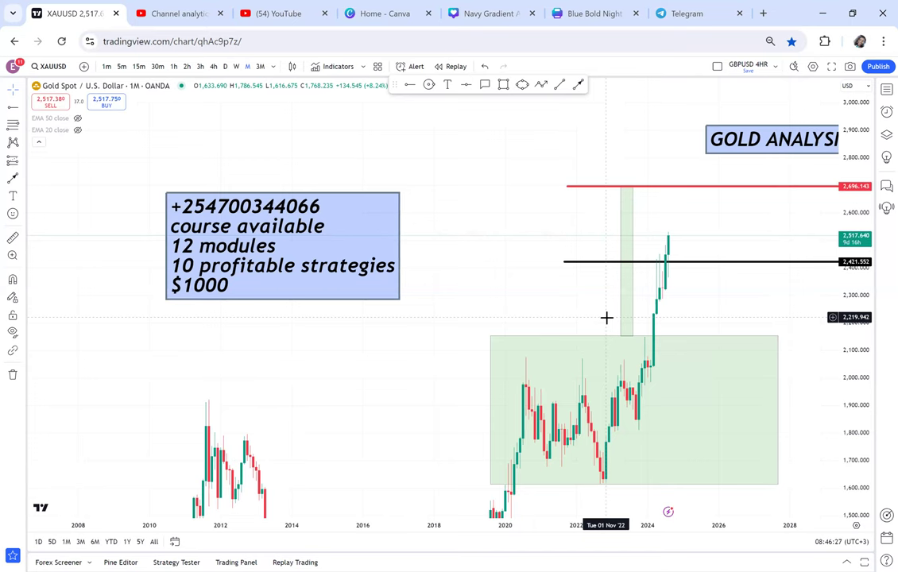
scroll(606, 318, up, 2)
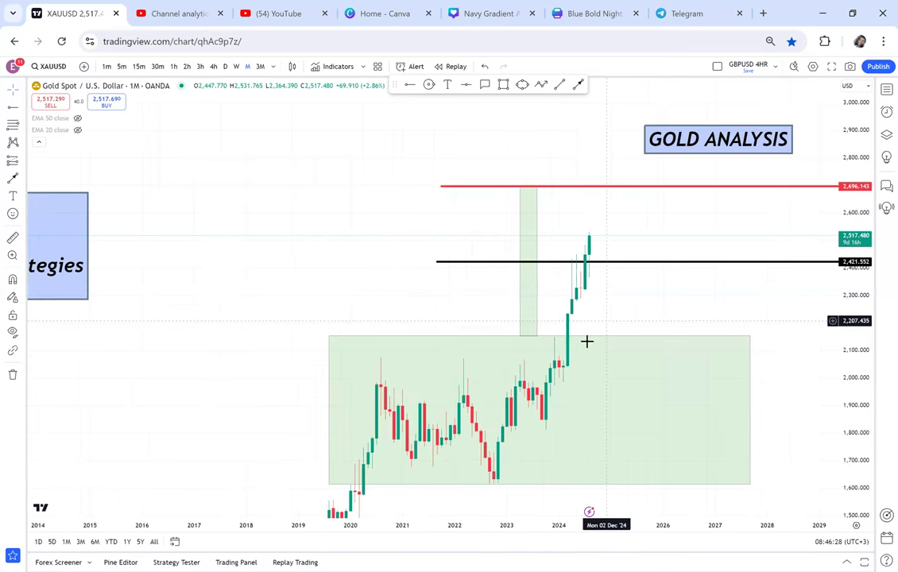
drag(628, 304, 585, 278)
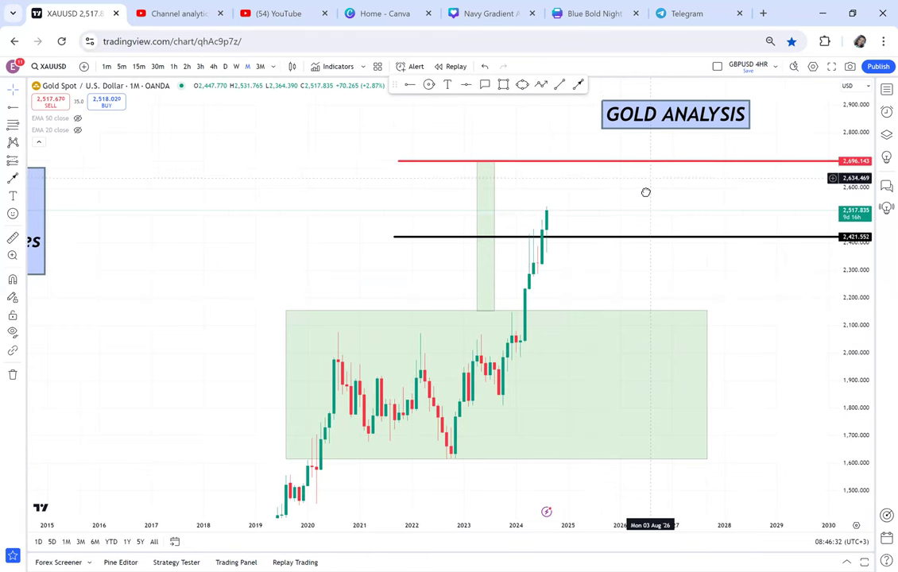
drag(645, 183, 624, 199)
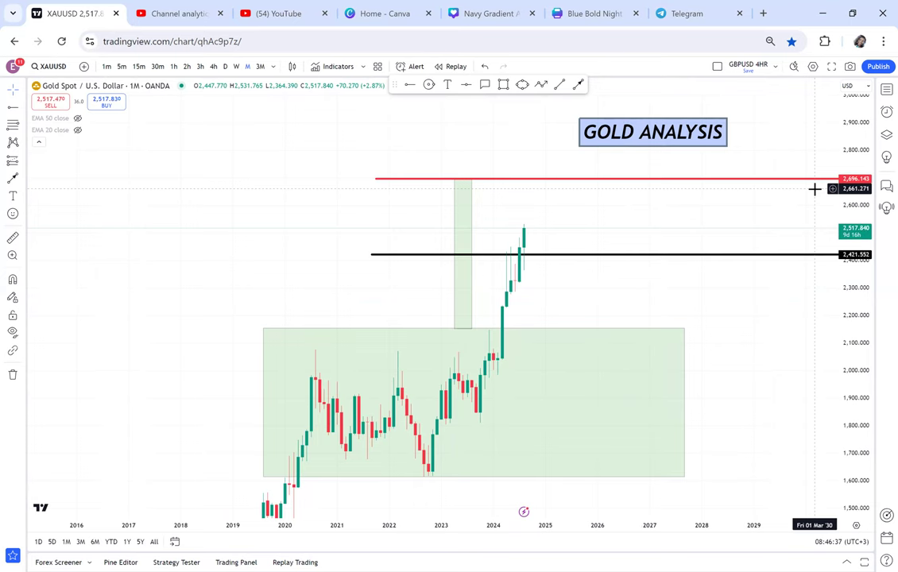
Step: Switch the gold chart to the weekly timeframe and bring the whole consolidation and breakout into view
click(236, 67)
scroll(443, 211, down, 4)
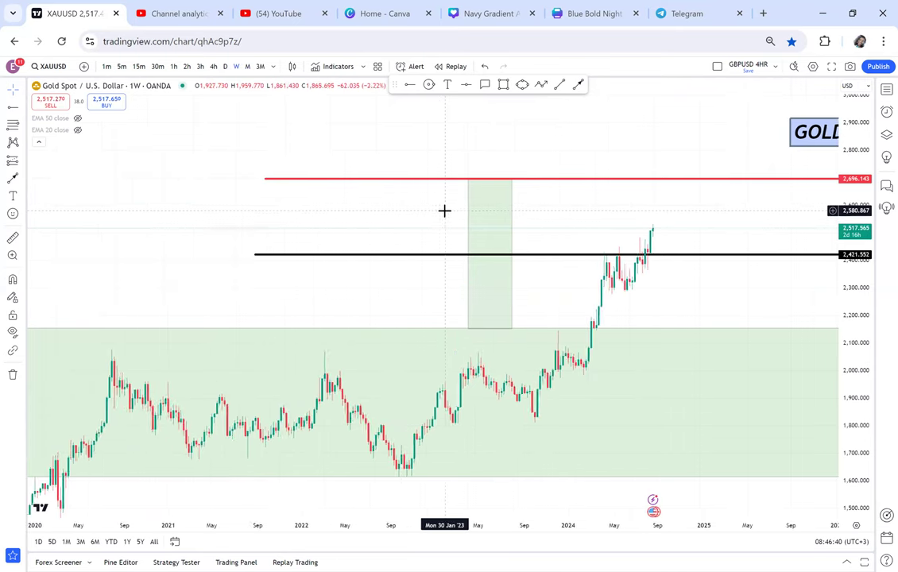
scroll(444, 211, down, 3)
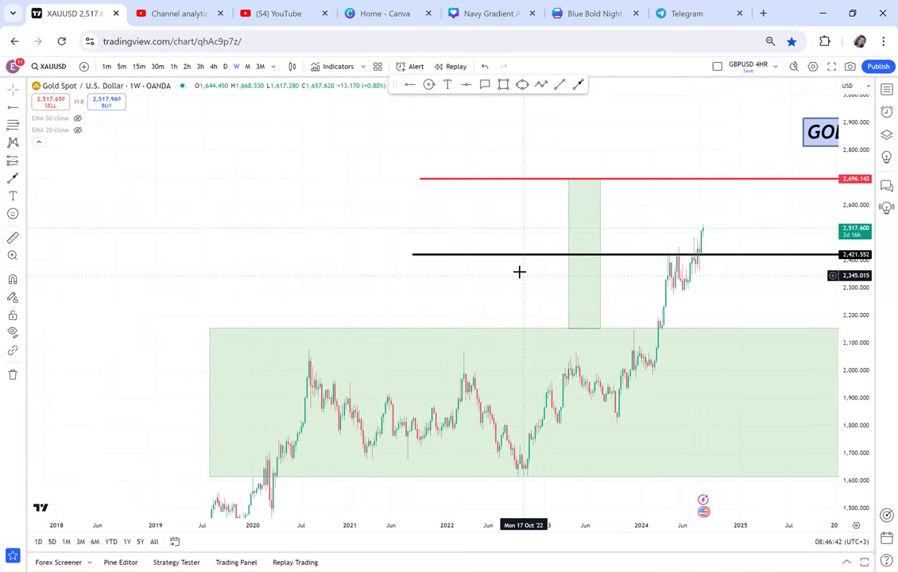
scroll(519, 272, down, 4)
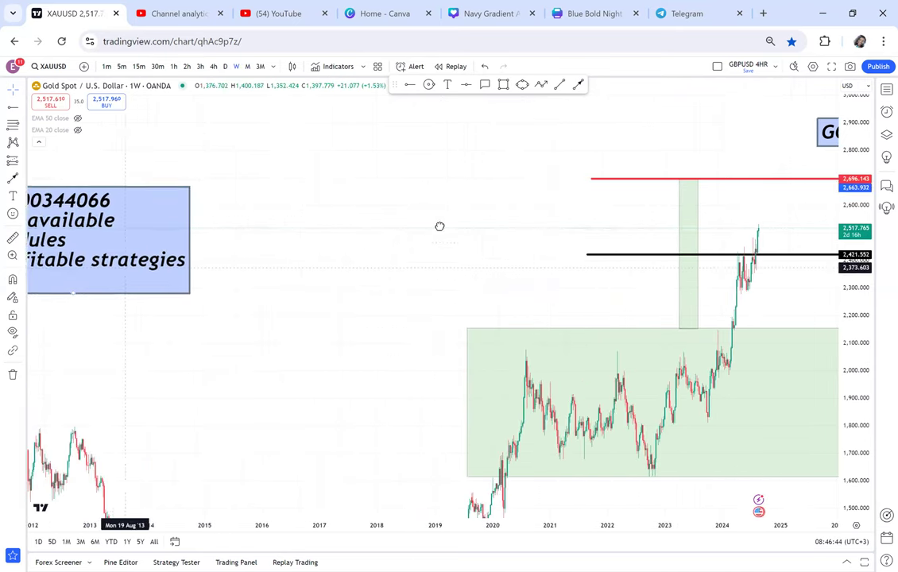
Step: Move the course-details text box into the empty chart area beside the projection rectangle, near the start of the red target line
drag(440, 226, 484, 219)
drag(484, 302, 351, 376)
drag(122, 307, 355, 208)
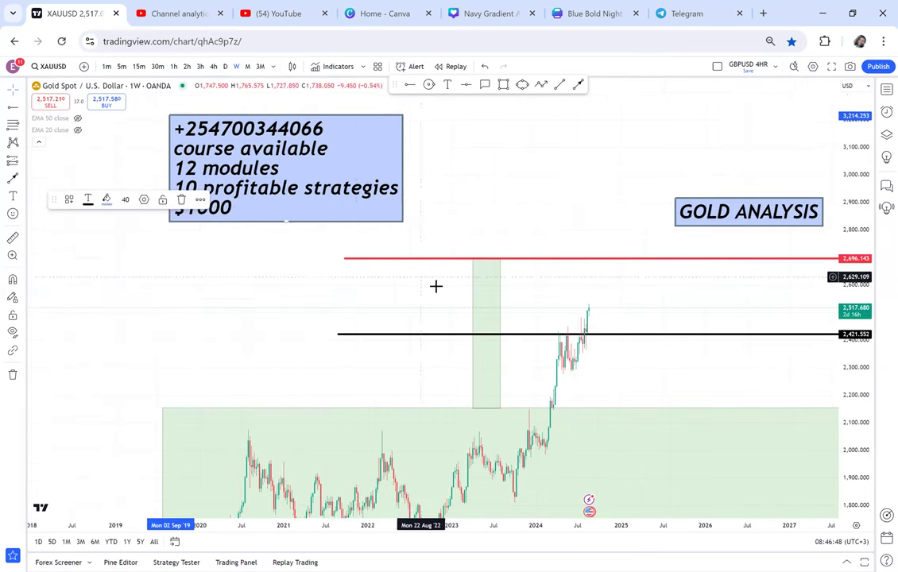
scroll(455, 349, up, 2)
drag(461, 350, 541, 335)
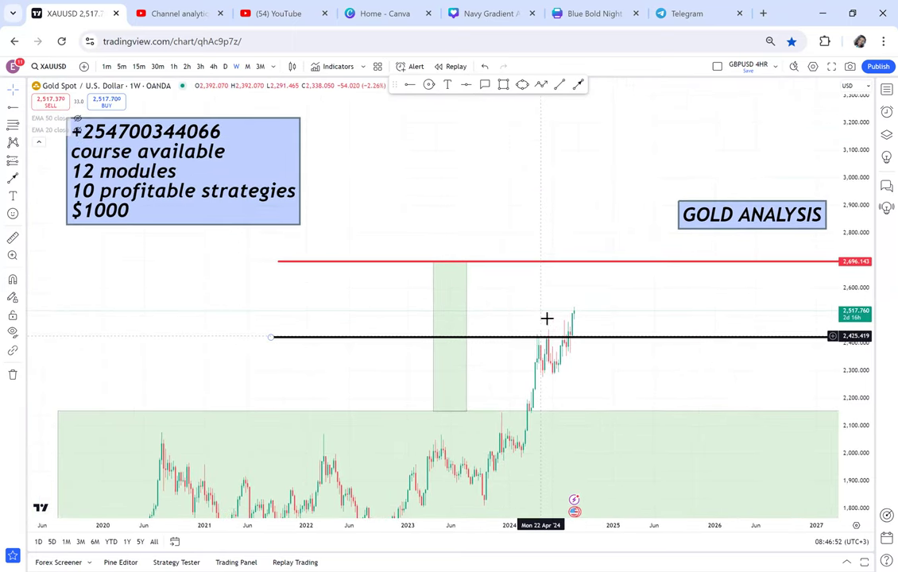
scroll(827, 298, down, 1)
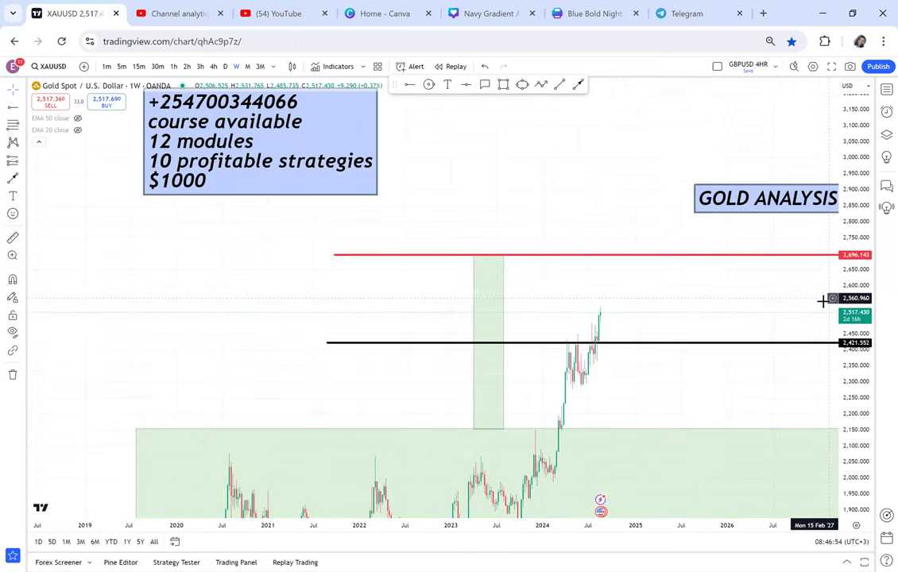
scroll(556, 387, up, 2)
drag(556, 387, 557, 366)
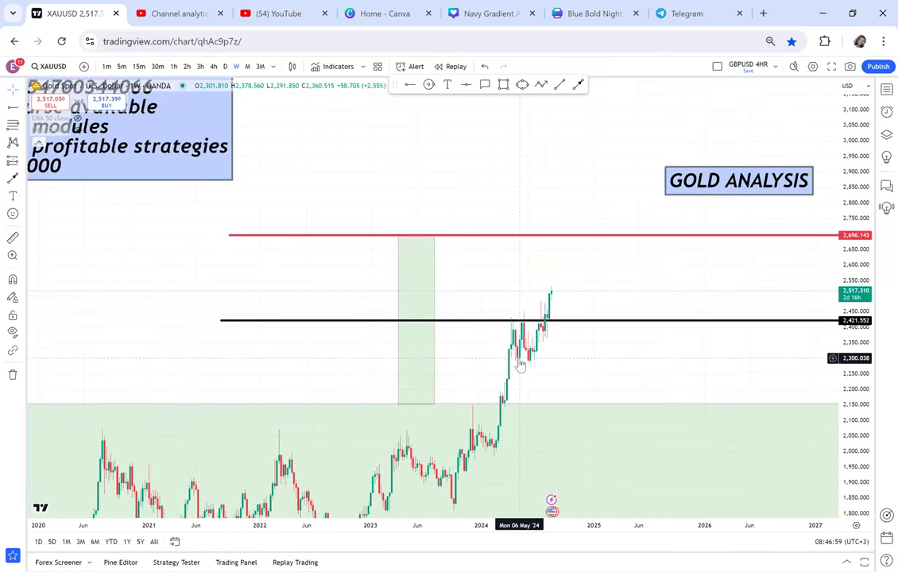
drag(171, 160, 216, 296)
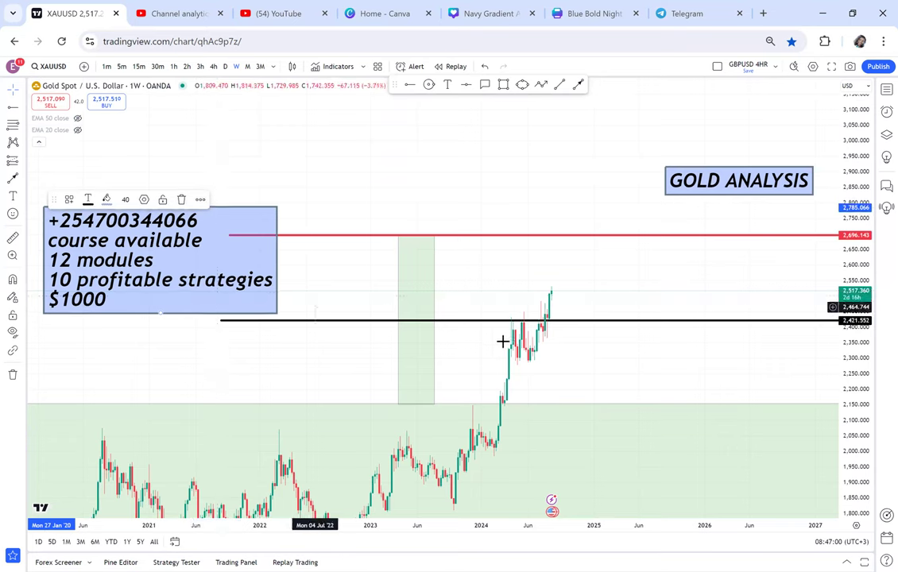
Step: Delete the black line at 2,421 and the red target line at 2,696 from the weekly chart
drag(505, 303, 517, 259)
scroll(517, 262, up, 2)
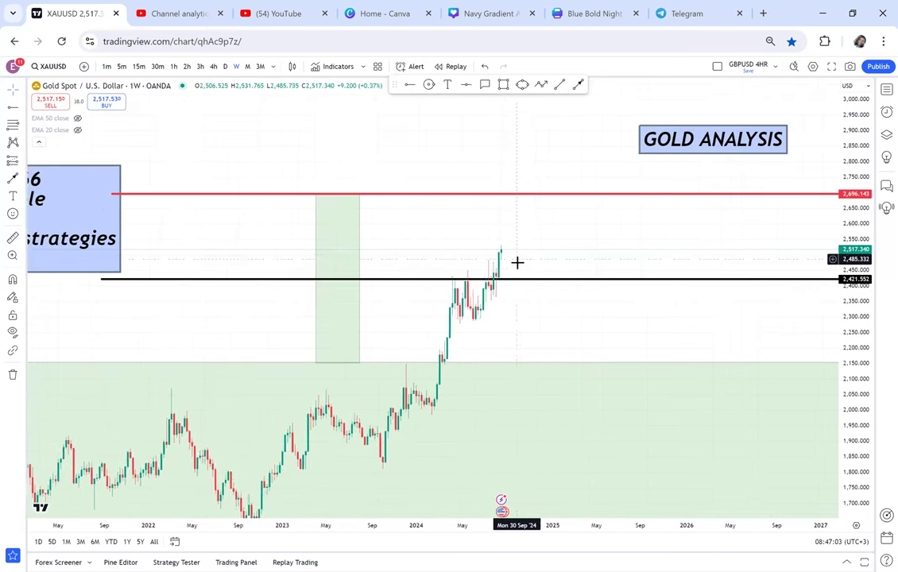
scroll(518, 262, down, 2)
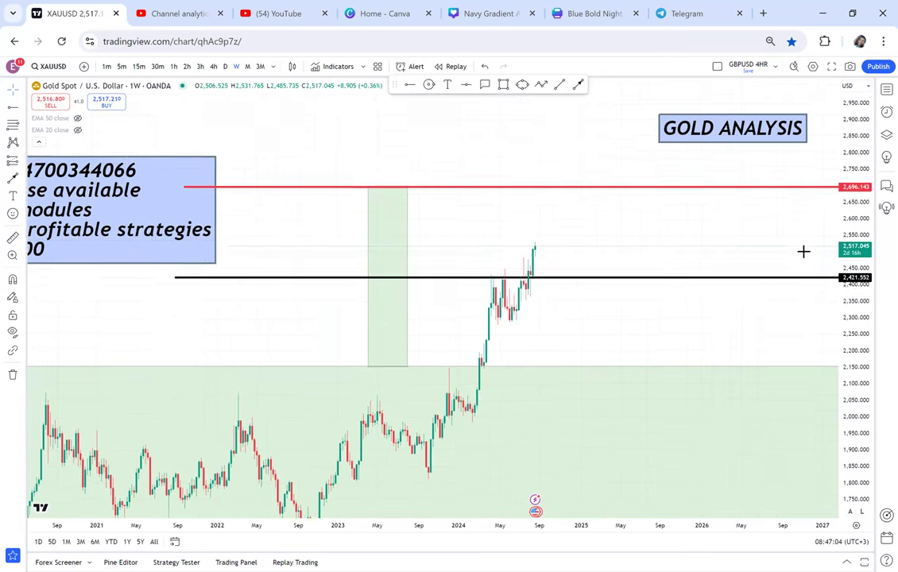
scroll(544, 265, up, 1)
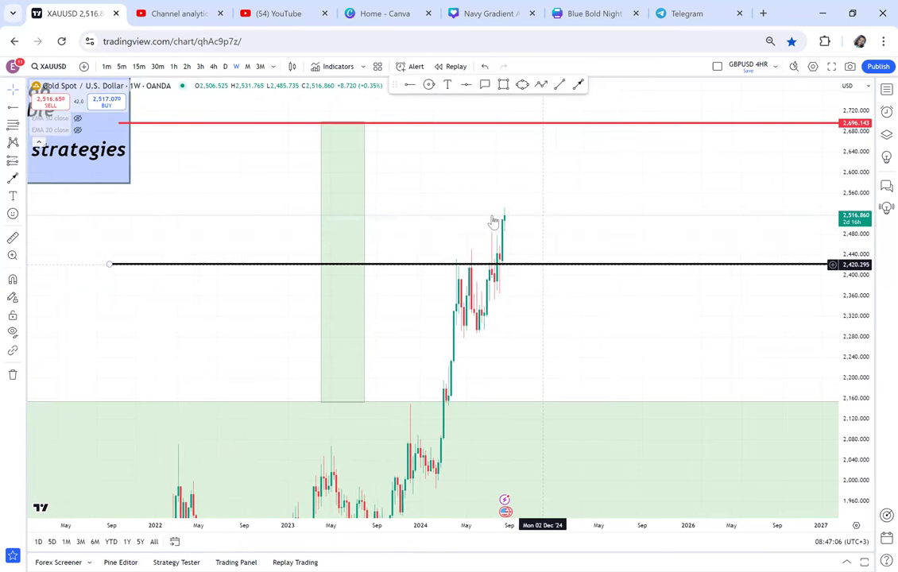
click(214, 200)
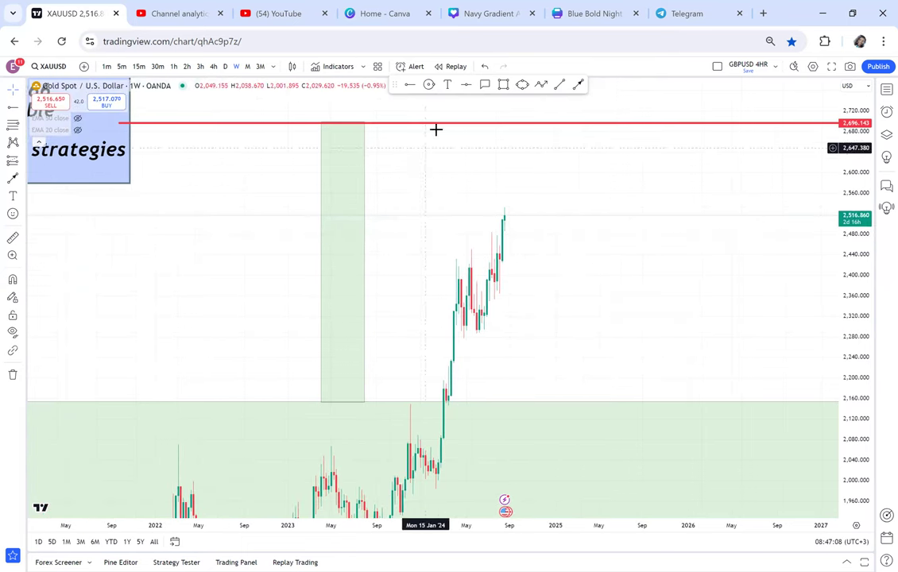
click(441, 123)
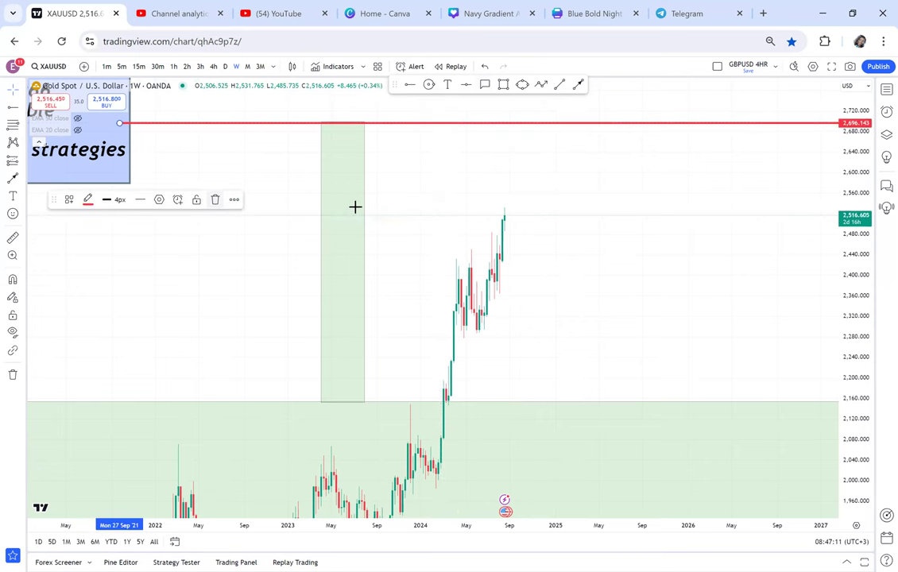
key(Delete)
Step: Draw a black horizontal ray at about 2,482 along the highs of the 2024 weekly consolidation, starting in mid-January 2024
scroll(477, 213, up, 2)
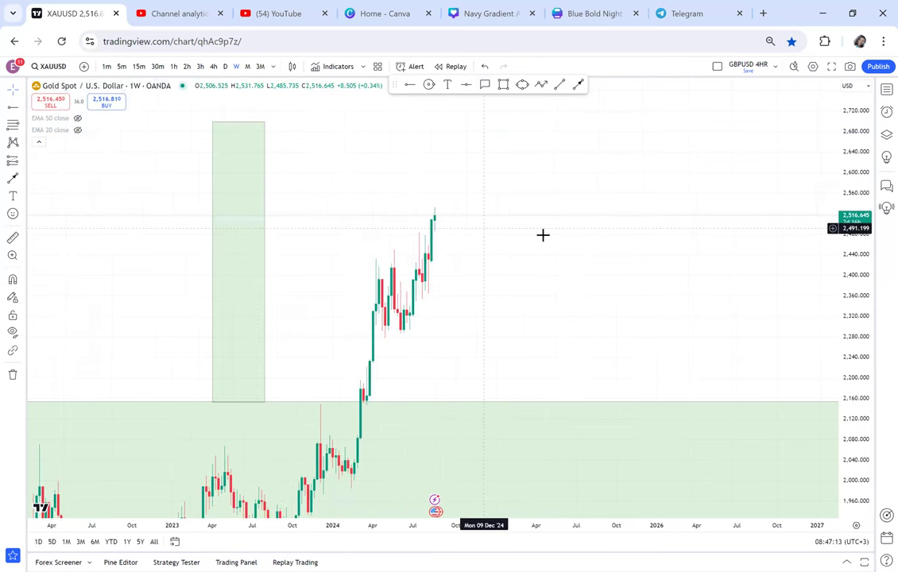
drag(524, 218, 549, 242)
click(411, 86)
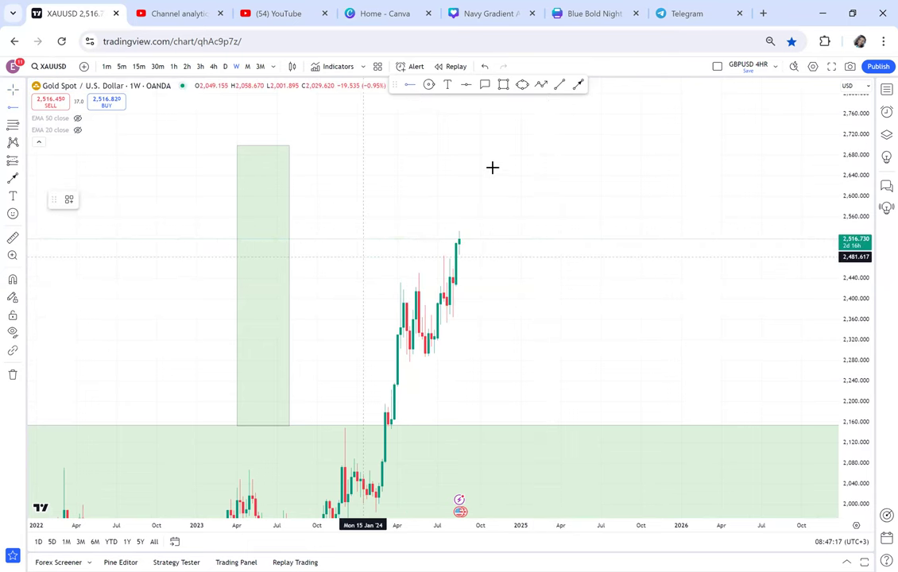
click(364, 256)
scroll(493, 164, up, 2)
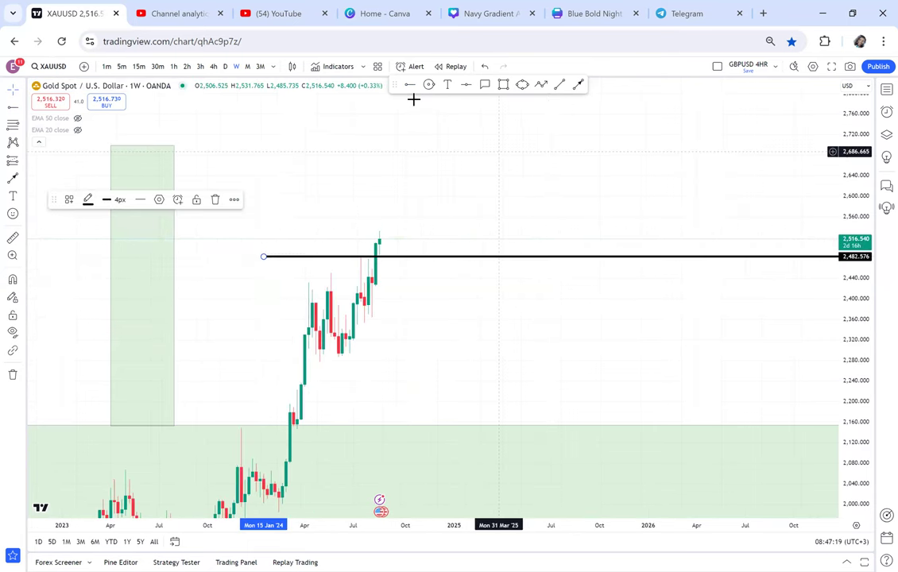
click(365, 253)
Step: Draw a rectangle around the 2024 weekly consolidation, from the black line at about 2,483 down to about 2,276, from February 2024 to February 2025
click(503, 84)
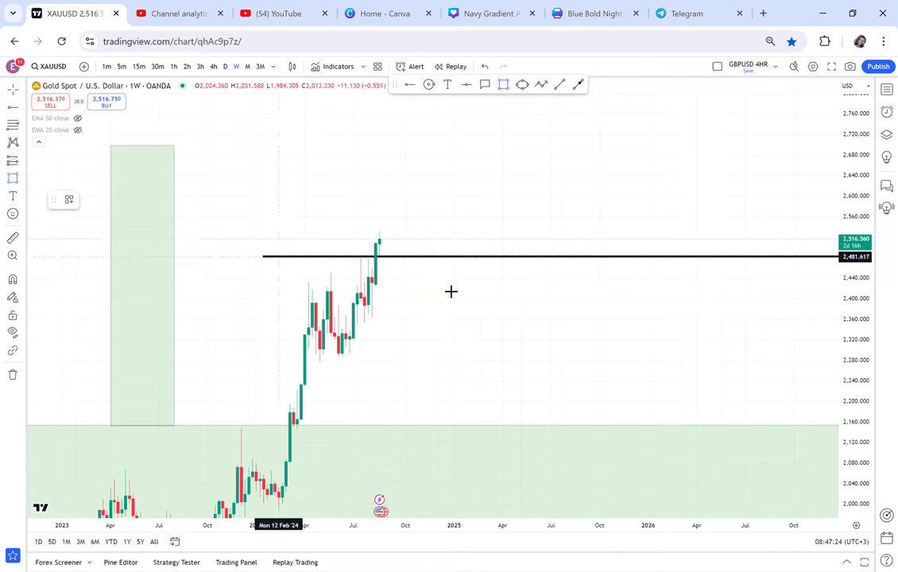
click(274, 256)
click(481, 364)
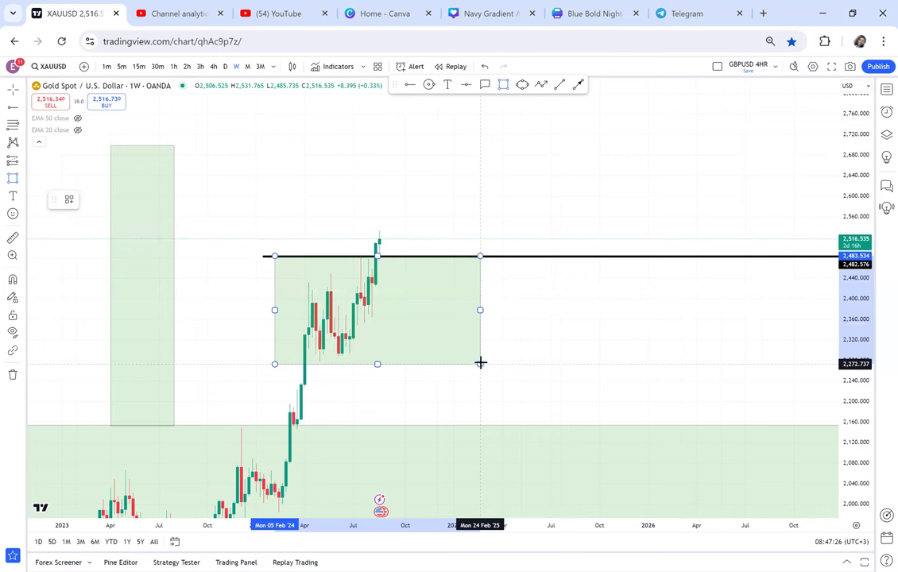
click(516, 338)
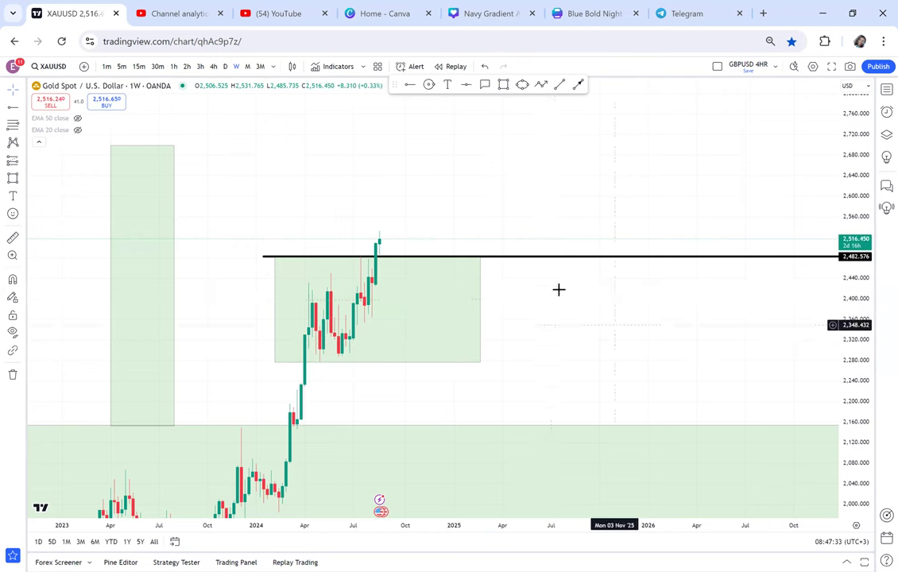
Step: Switch to the monthly timeframe and move the course-details text box up and away from the breakout candles
click(247, 67)
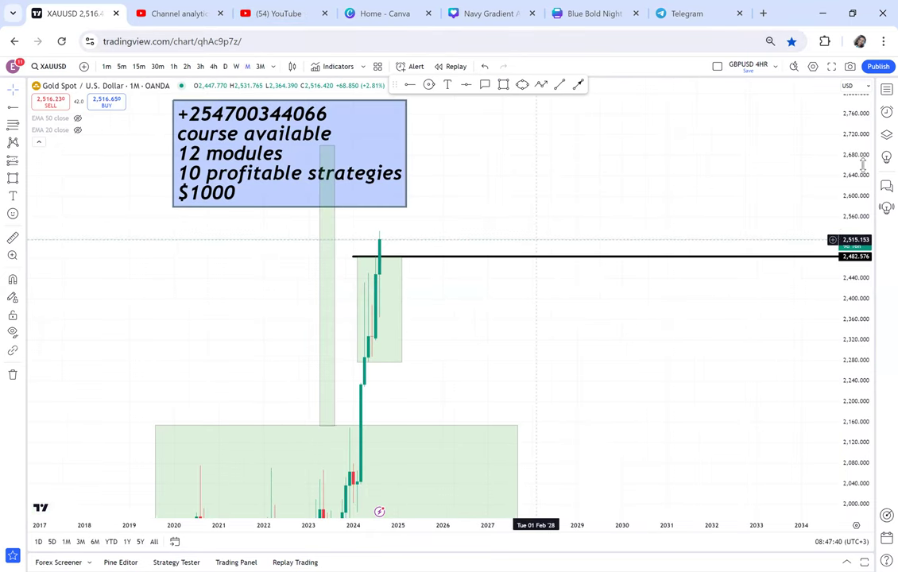
drag(862, 164, 833, 365)
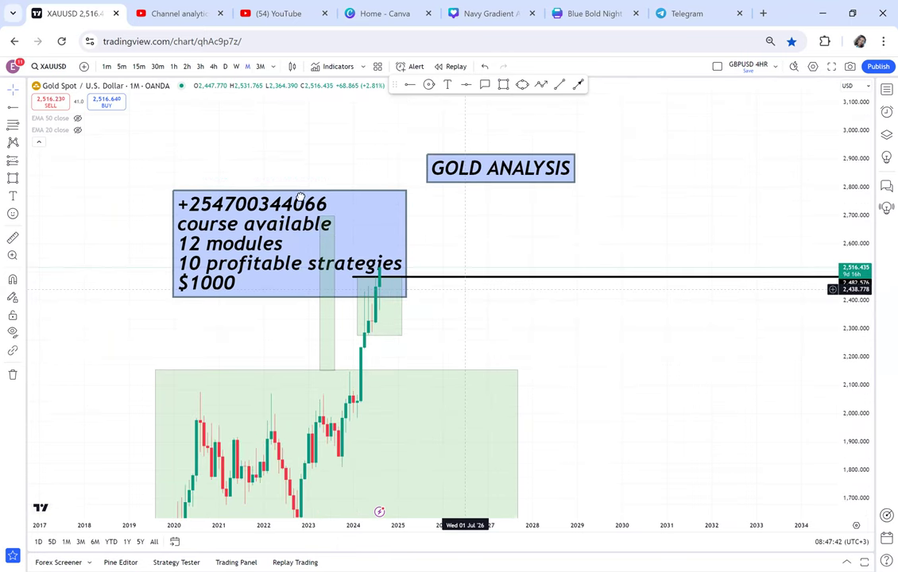
drag(301, 197, 226, 136)
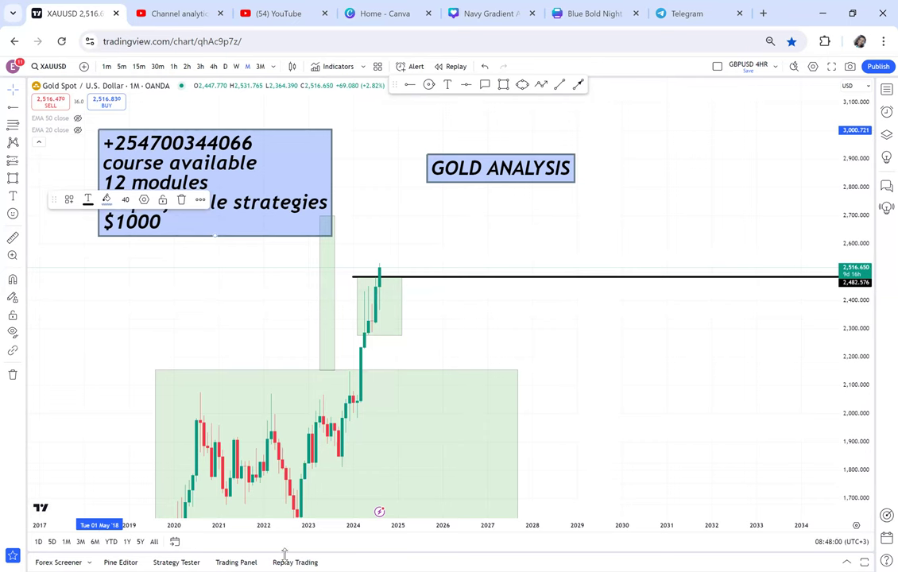
Step: Return to the weekly timeframe and measure the rise from the May 2024 candles in the smaller consolidation box to the current price
click(236, 67)
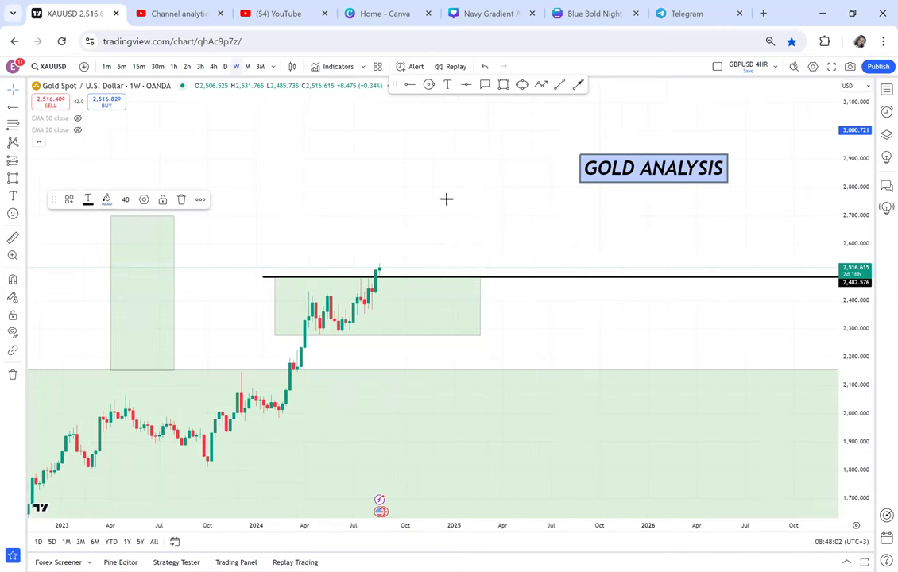
drag(844, 401, 793, 232)
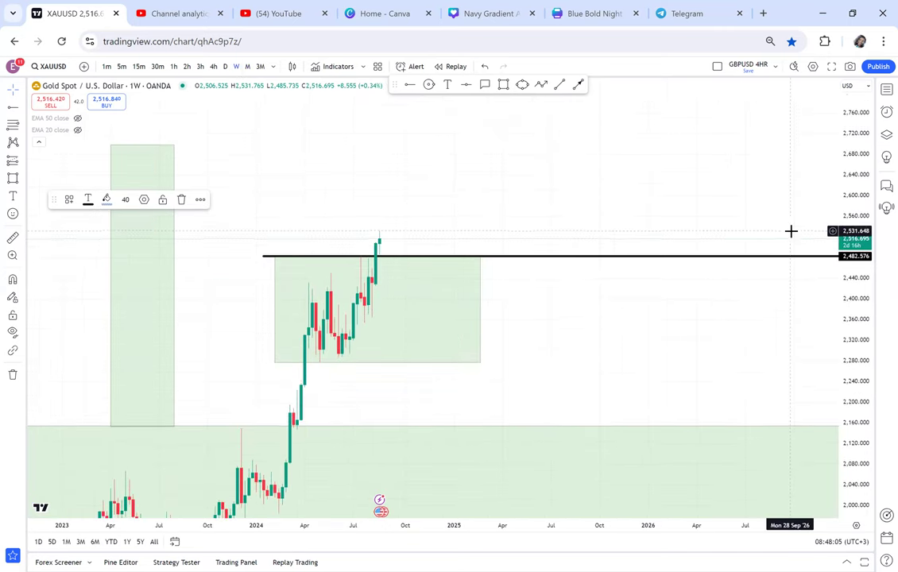
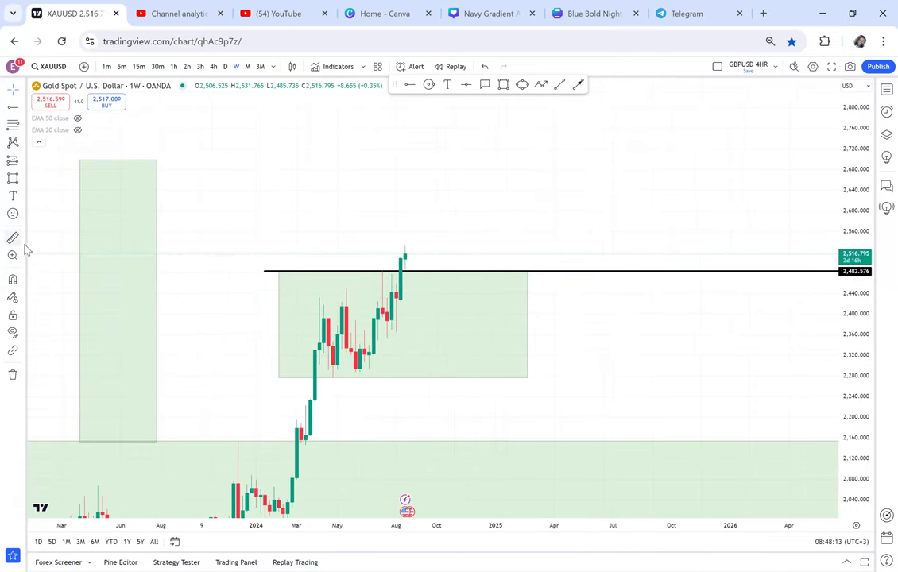
click(343, 300)
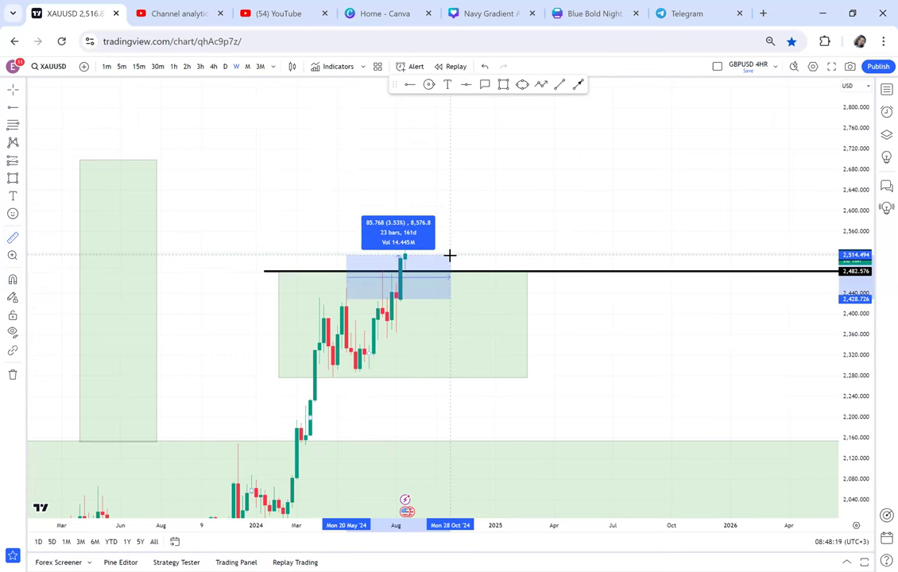
click(451, 256)
click(462, 243)
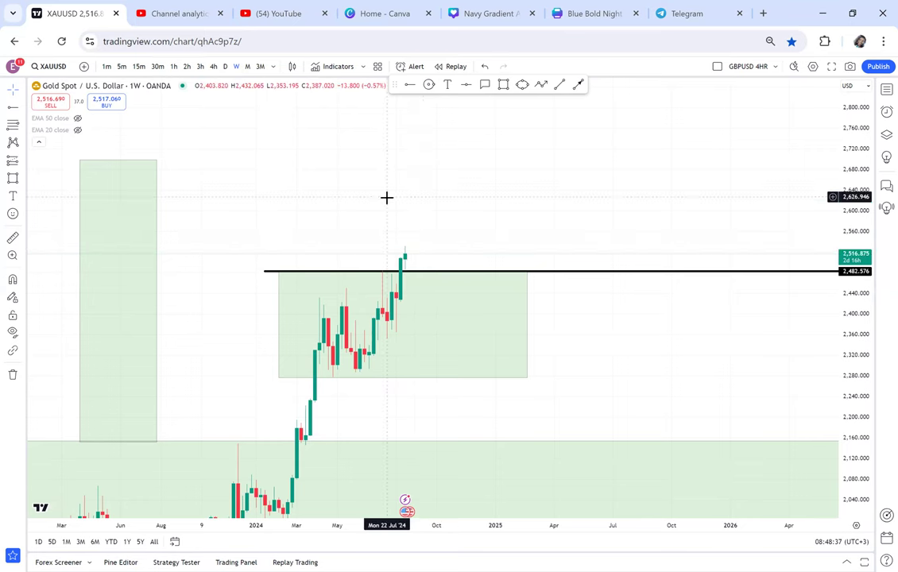
Step: Draw a narrow rectangle spanning the smaller consolidation box's full height and move it up to stand on the black line at 2,482
click(504, 86)
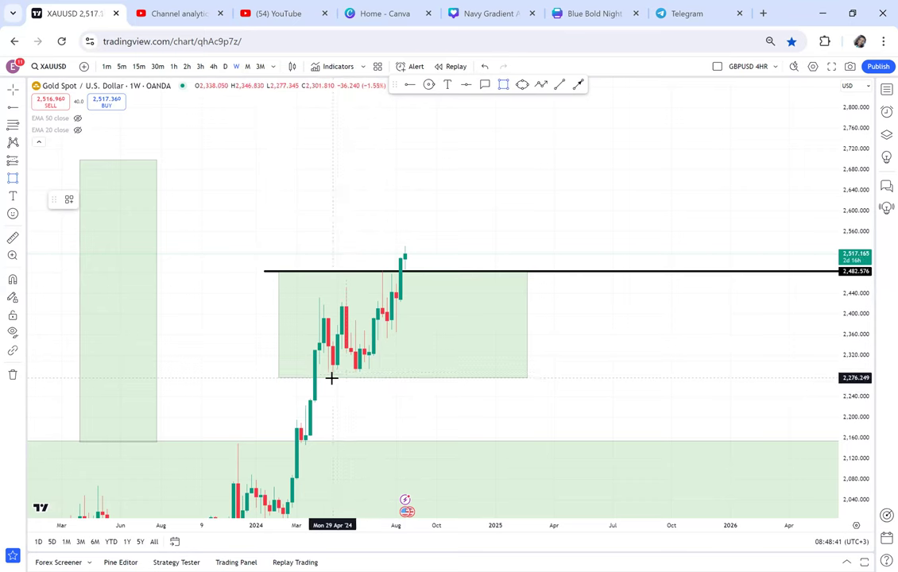
drag(331, 378, 394, 272)
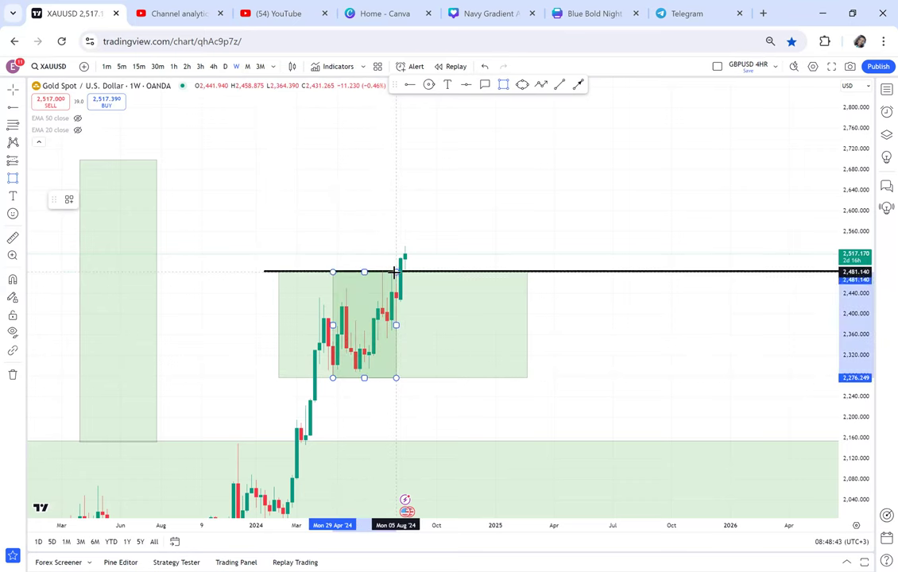
click(394, 272)
drag(397, 344, 387, 236)
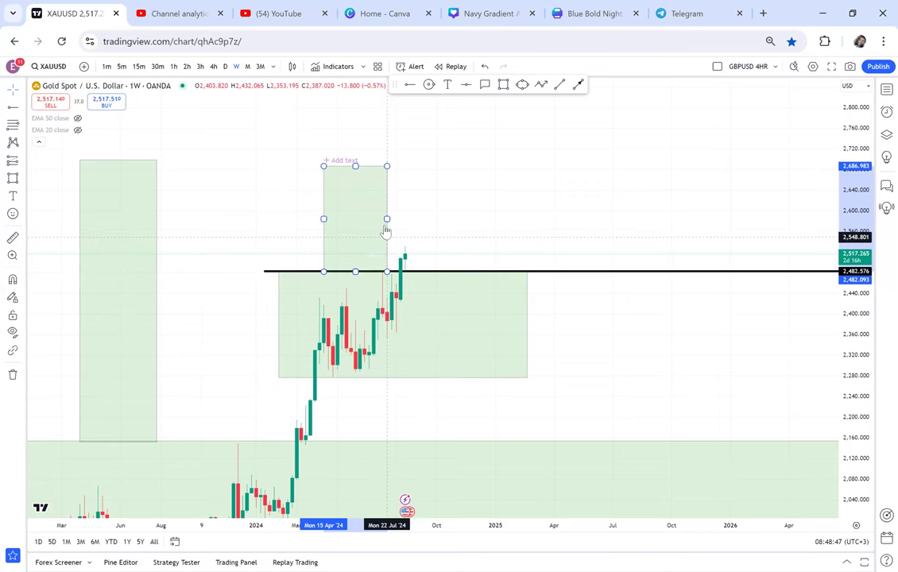
Step: Draw a black horizontal ray at about 2,688 along the new projection's top edge, starting at the tall projection rectangle
click(407, 85)
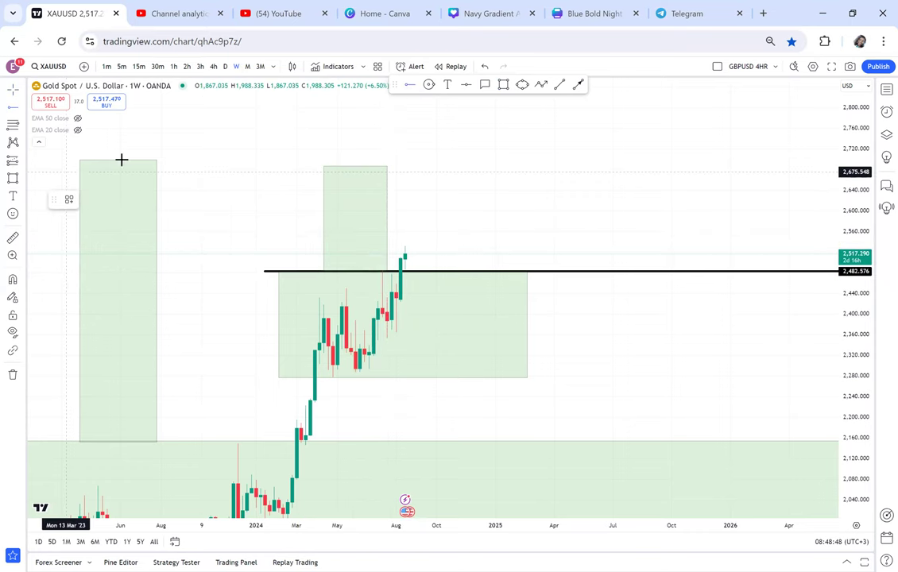
click(80, 161)
scroll(316, 141, left, 3)
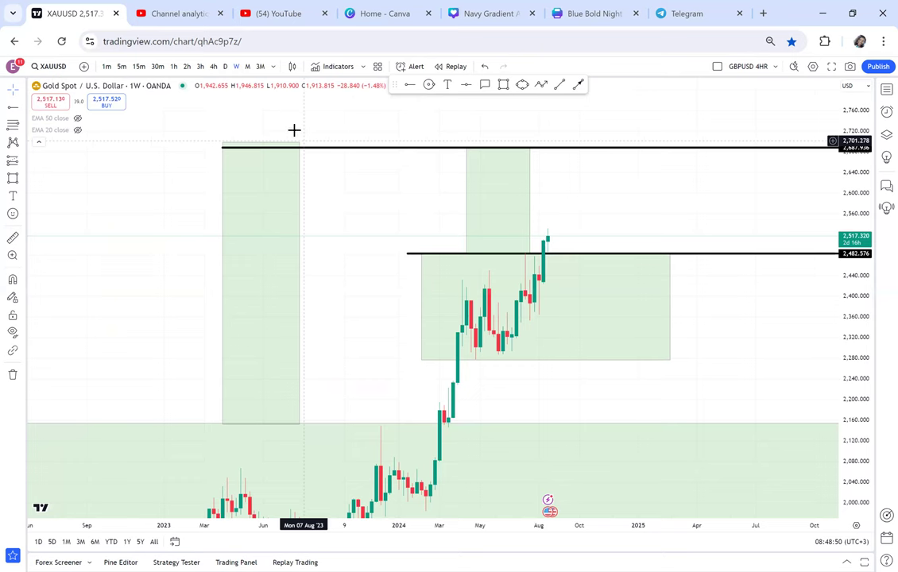
scroll(294, 130, left, 2)
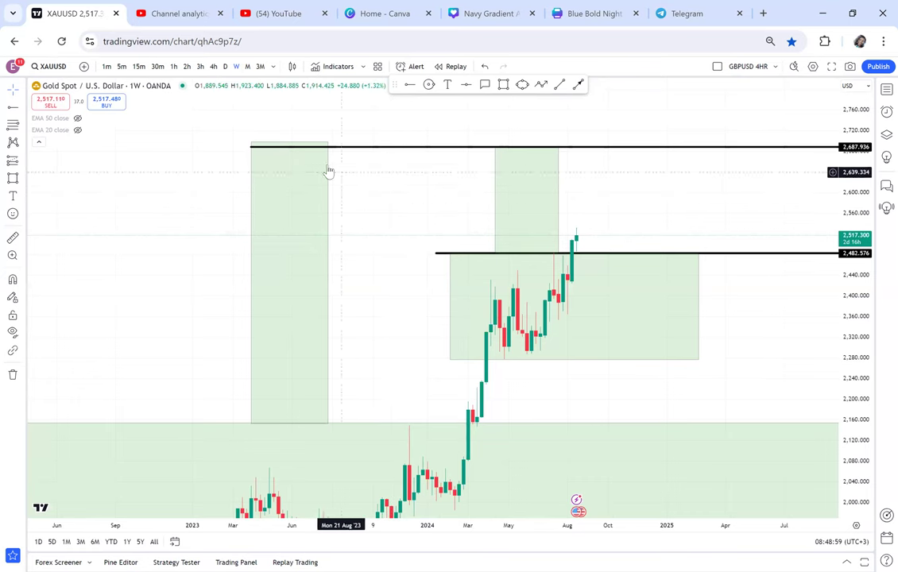
Step: Compare both projections and the 2,688 target line on the monthly chart and back on the weekly chart, focusing on the latest breakout
click(248, 67)
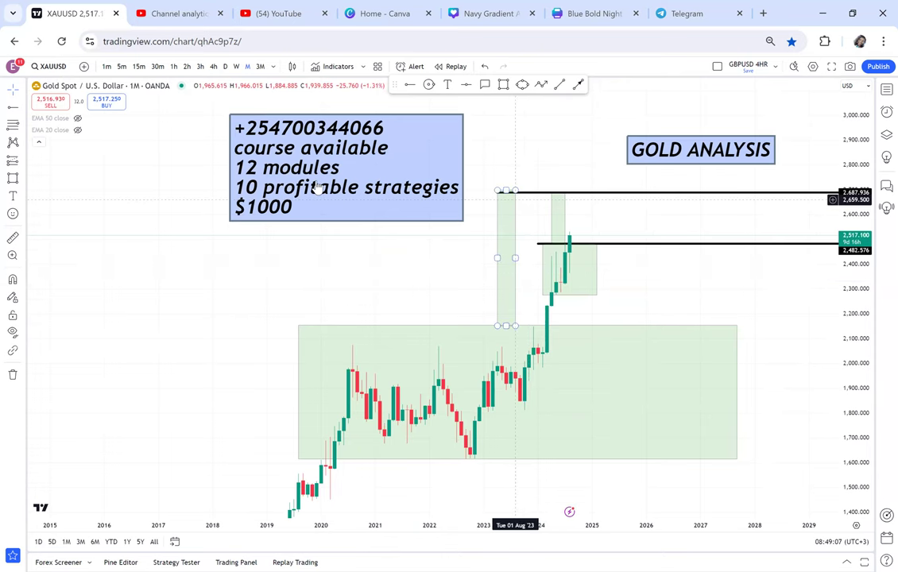
click(236, 67)
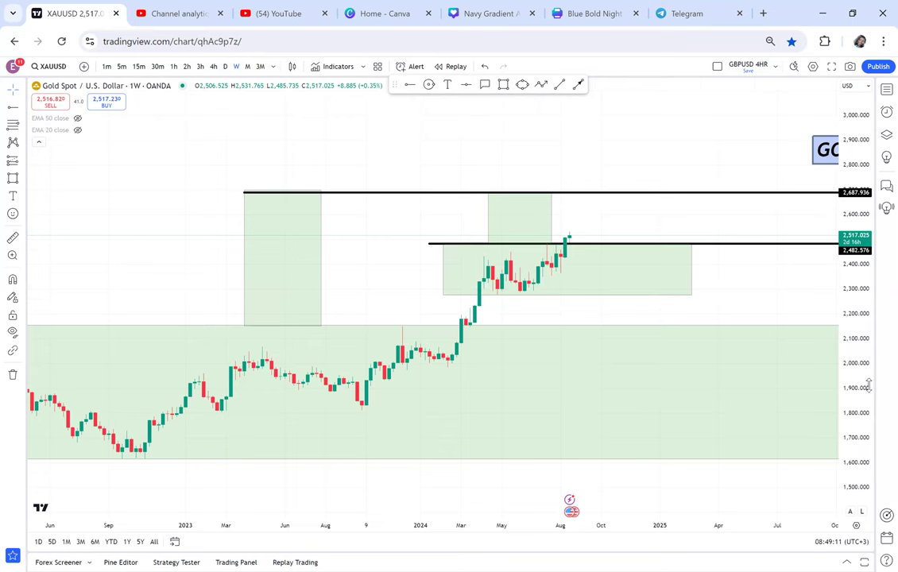
drag(865, 395, 820, 162)
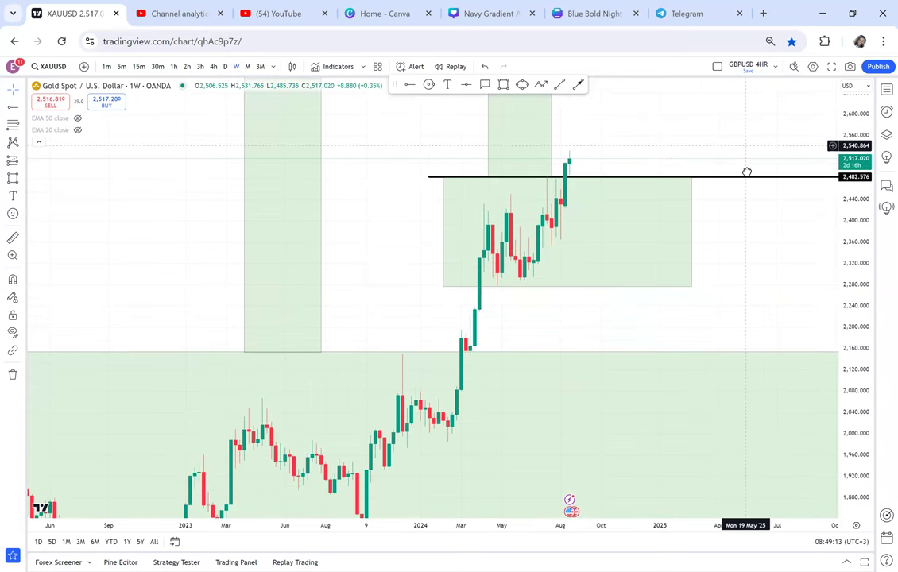
drag(746, 170, 748, 237)
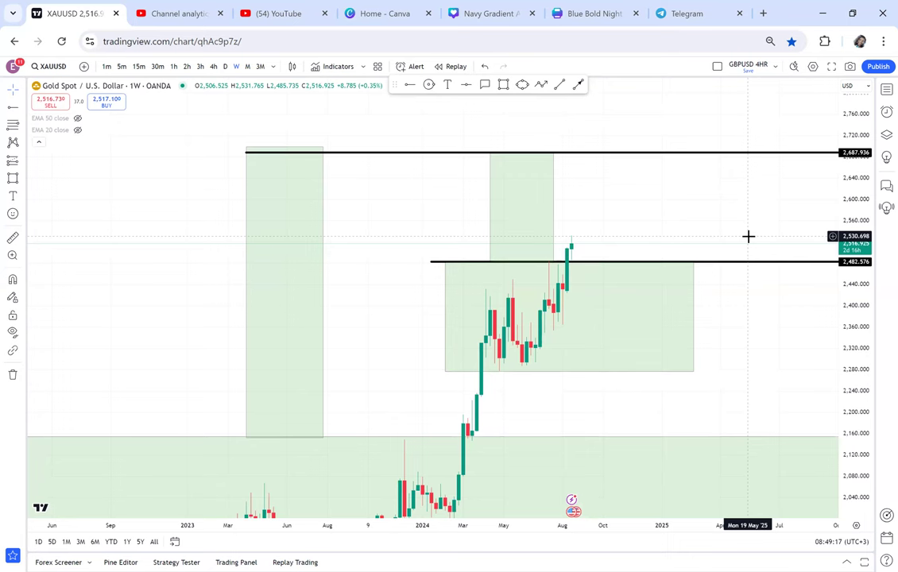
scroll(748, 236, up, 3)
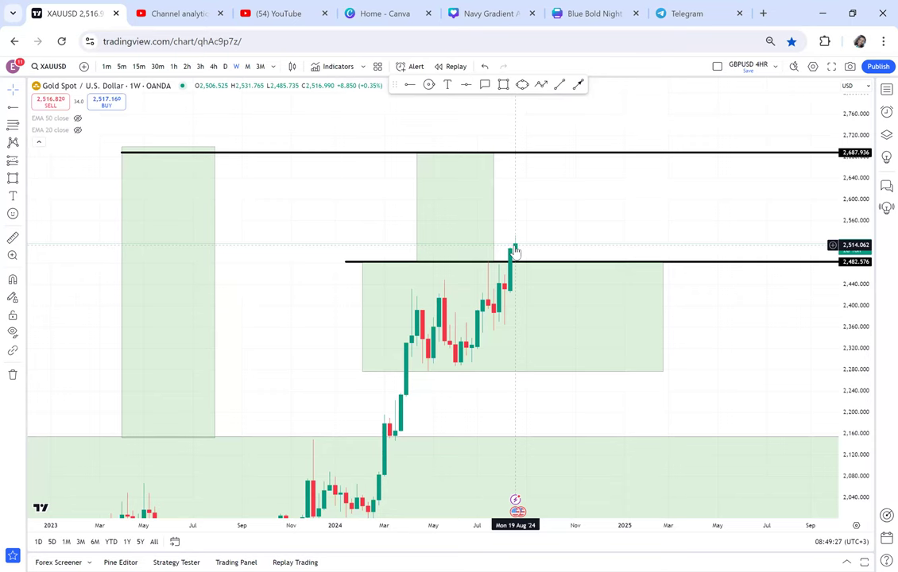
Step: Measure the distance from the black line at 2,482 up to the 2,688 target line on the weekly chart
scroll(836, 315, up, 1)
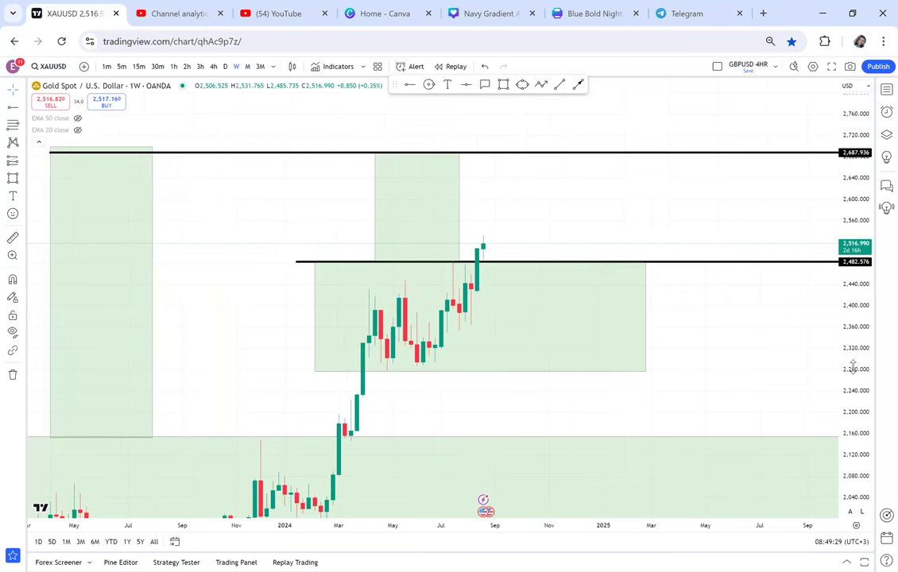
drag(853, 367, 828, 228)
drag(531, 199, 560, 289)
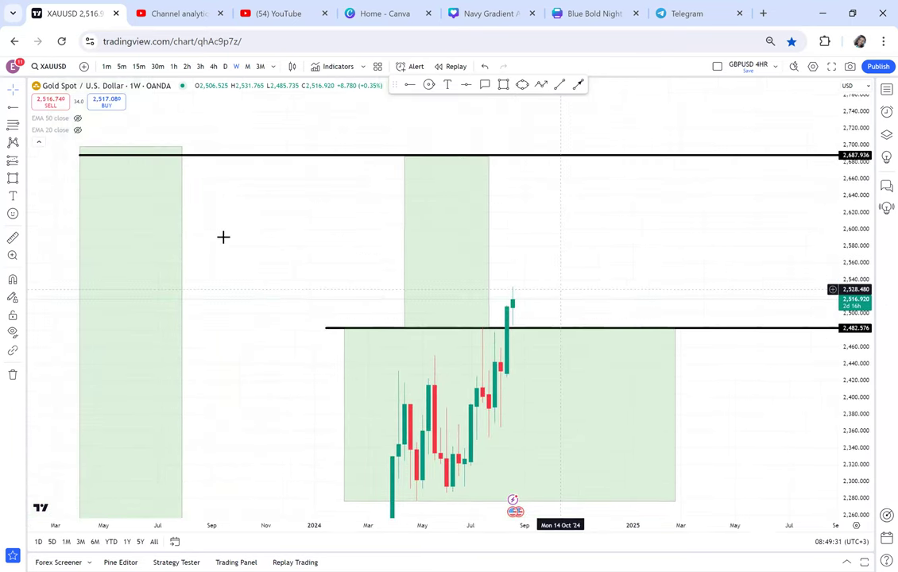
click(12, 237)
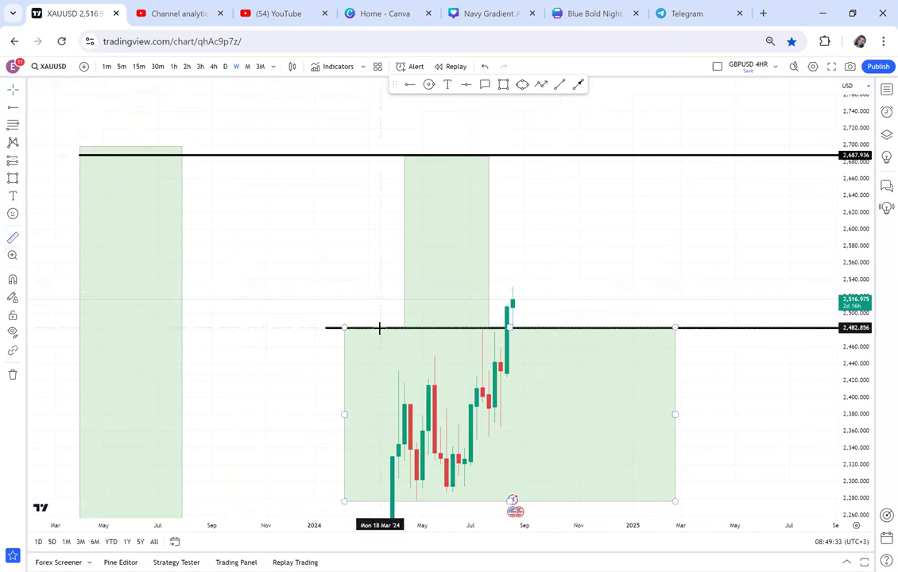
click(380, 327)
click(627, 153)
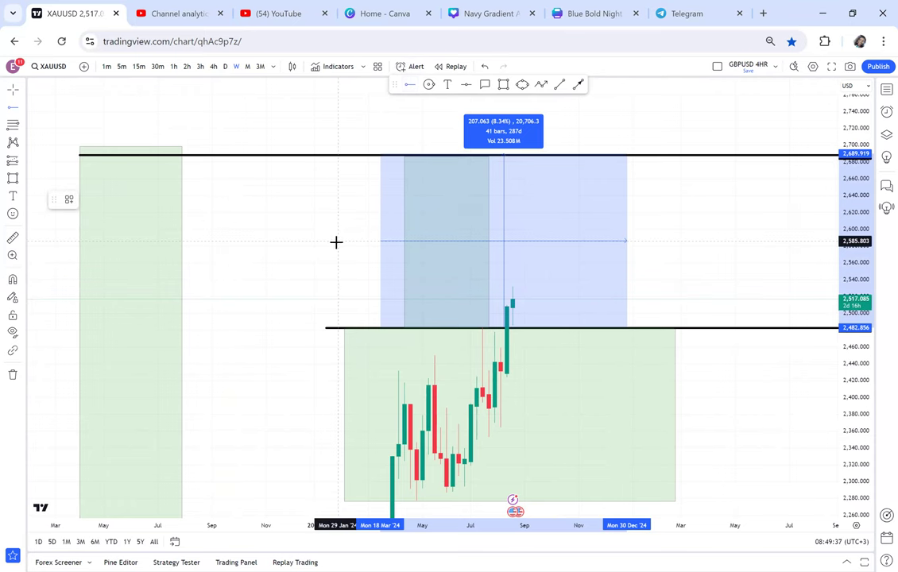
Step: Draw a black horizontal ray at about 2,585, midway between the two lines, and measure the distance to it from the current price
key(alt+j)
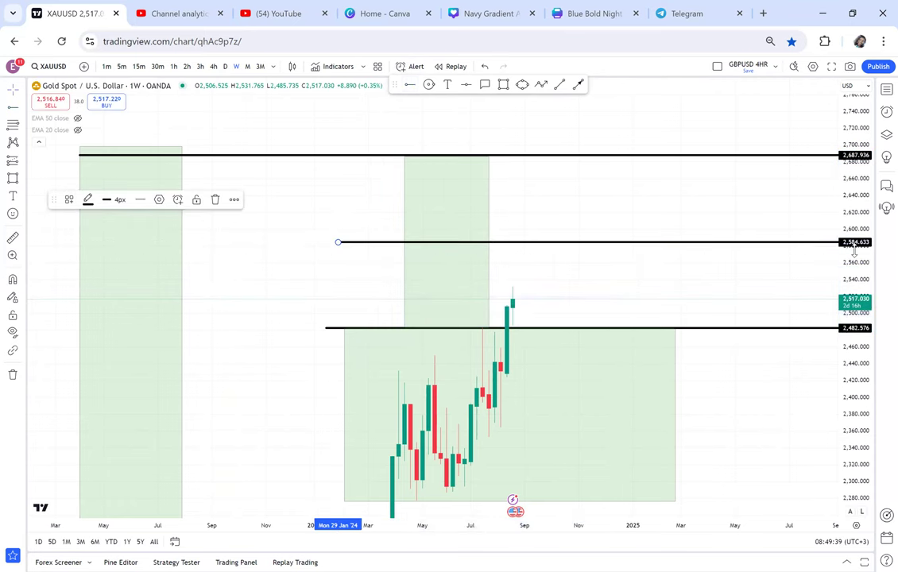
click(13, 238)
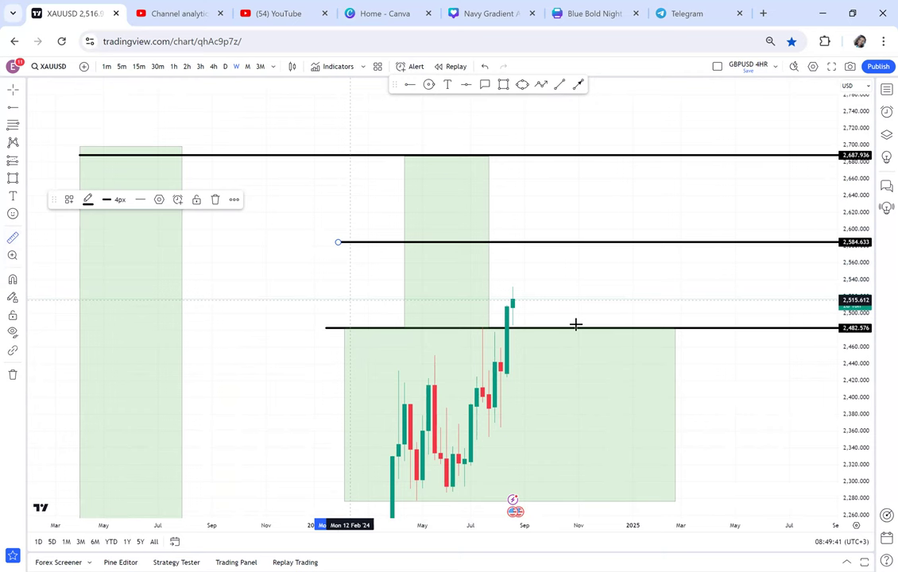
click(544, 299)
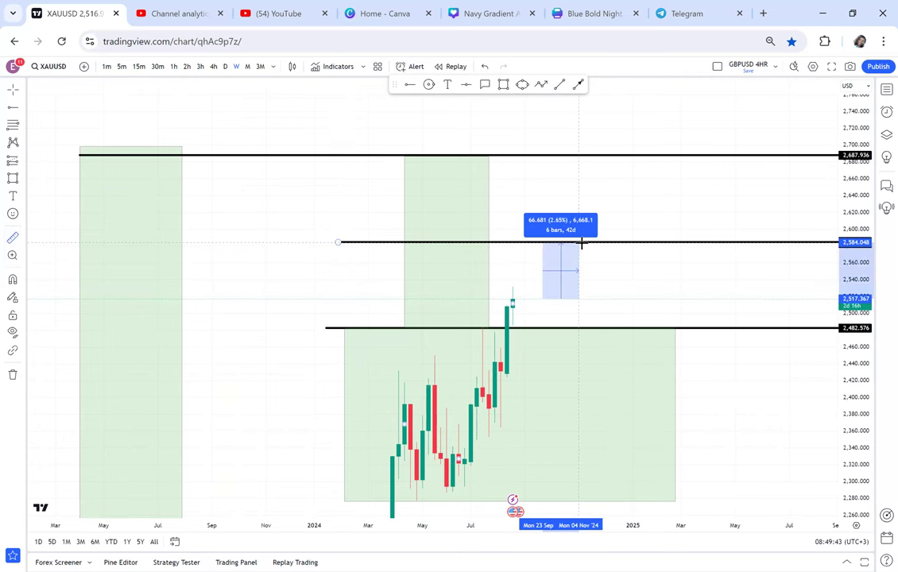
click(583, 250)
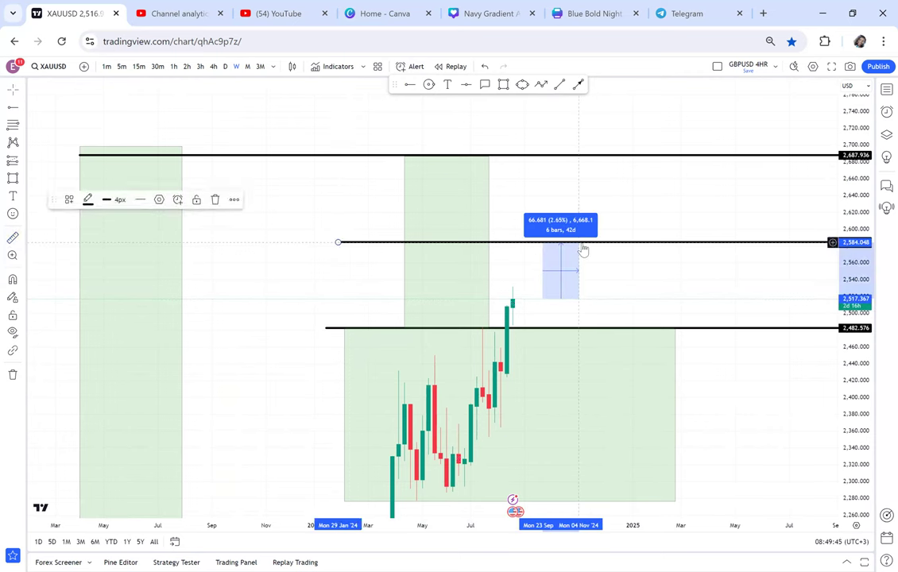
click(608, 268)
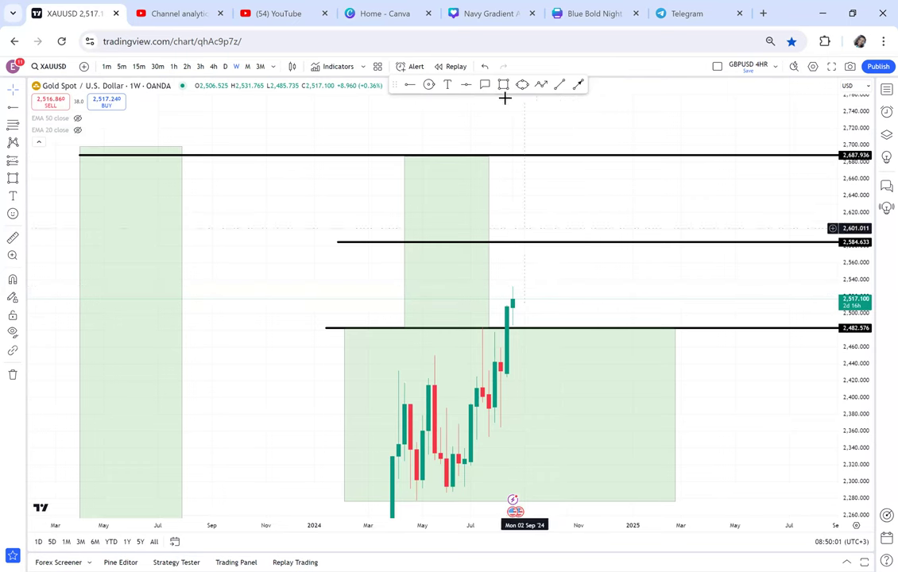
Step: Mark the targets with an orange circle on the 2,585 line and a larger one on the 2,688 line
click(429, 84)
click(538, 248)
click(539, 251)
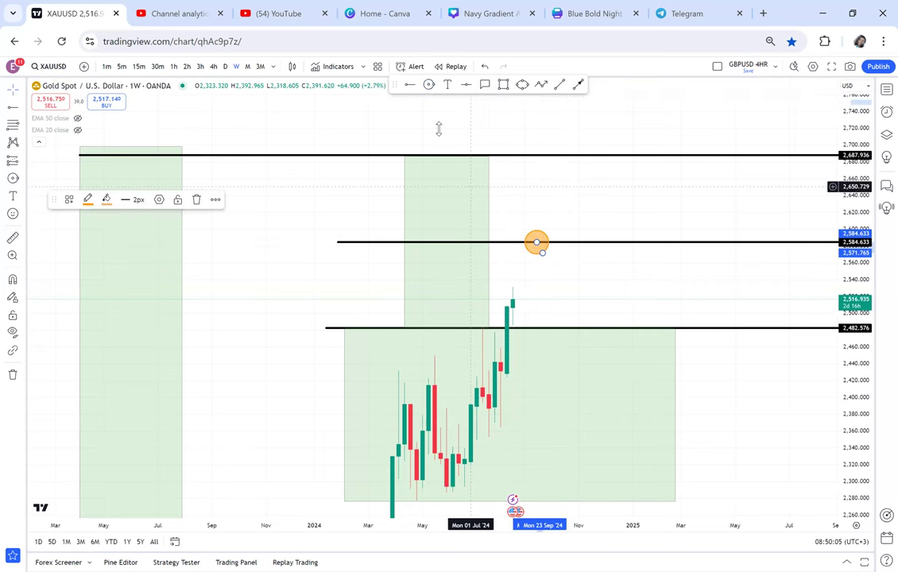
click(519, 155)
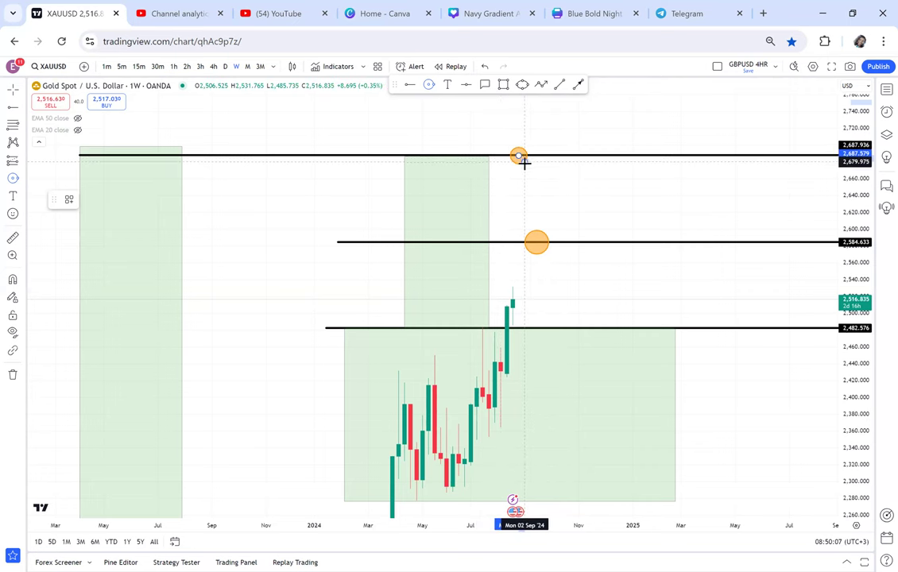
click(530, 169)
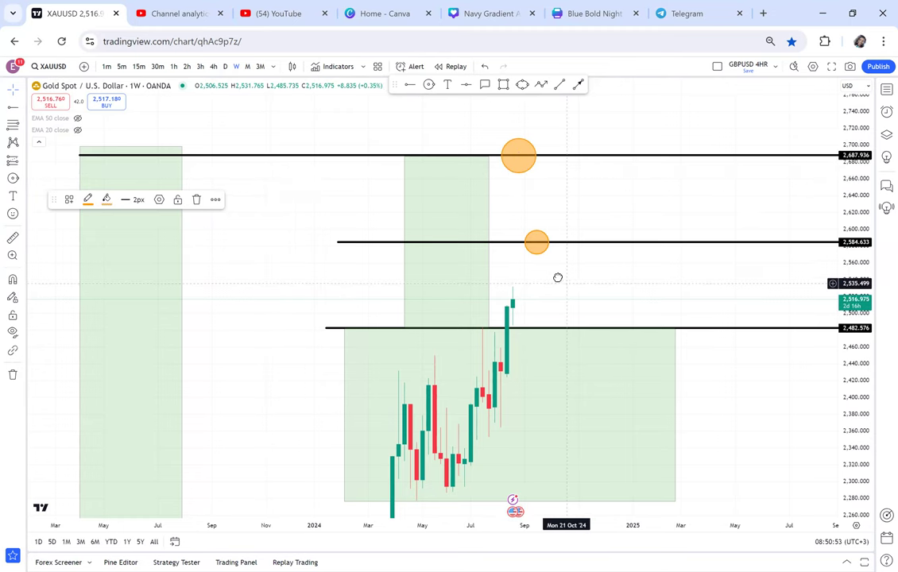
Step: Draw a black arrow from beside the latest candle at about 2,519 sloping down to the 2,482 breakout line
drag(558, 277, 526, 246)
scroll(525, 247, up, 1)
drag(859, 357, 816, 252)
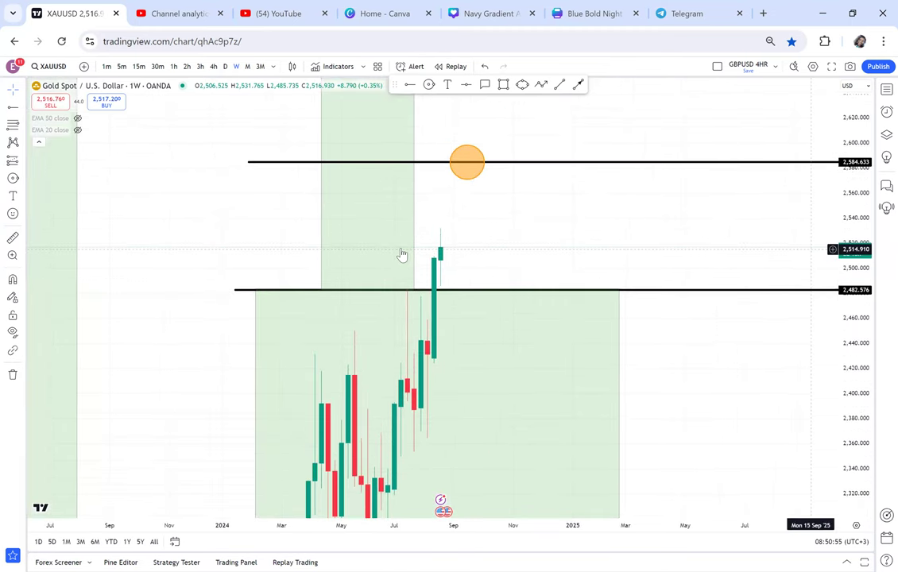
drag(531, 259, 534, 280)
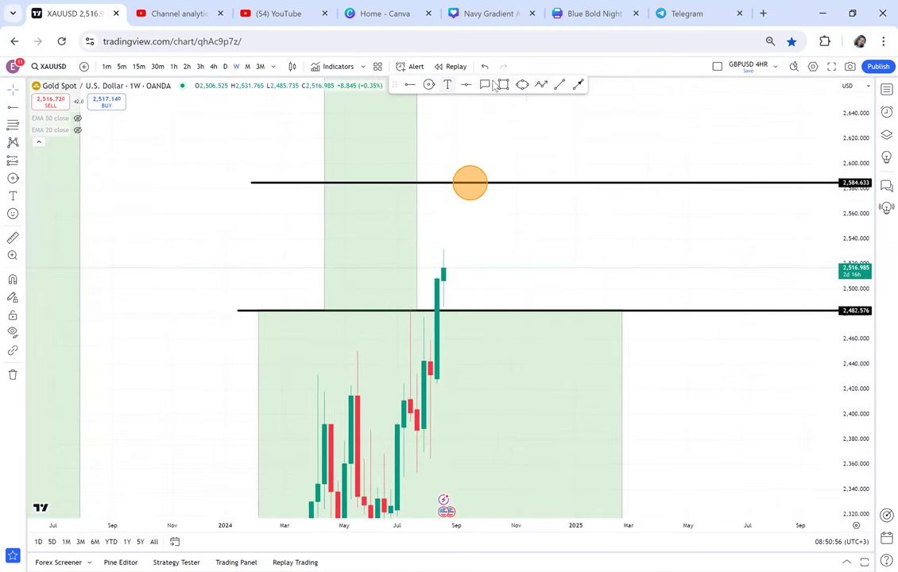
click(578, 86)
click(458, 265)
click(456, 299)
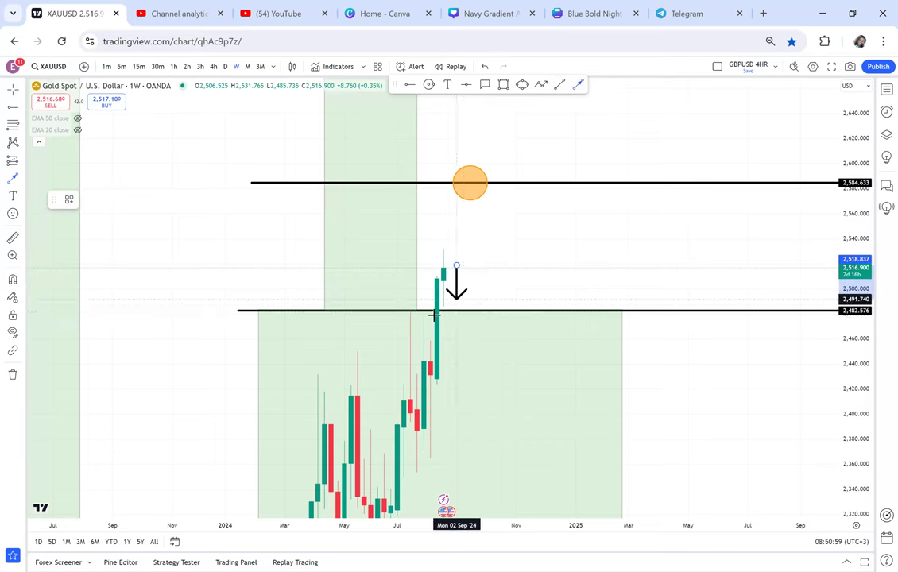
click(477, 314)
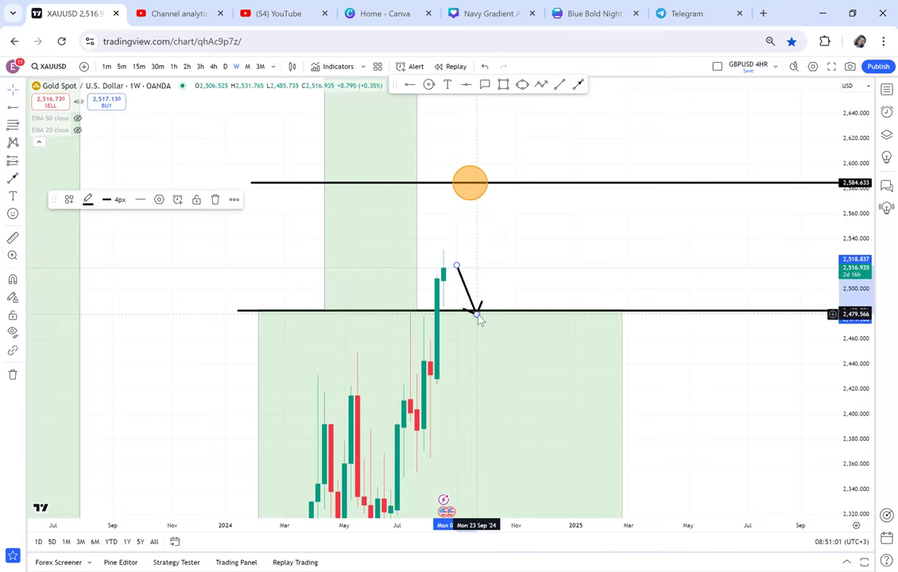
Step: Draw a second black arrow rising from the 2,482 line to the 2,585 target line at about 2,582
click(576, 86)
click(488, 310)
click(518, 259)
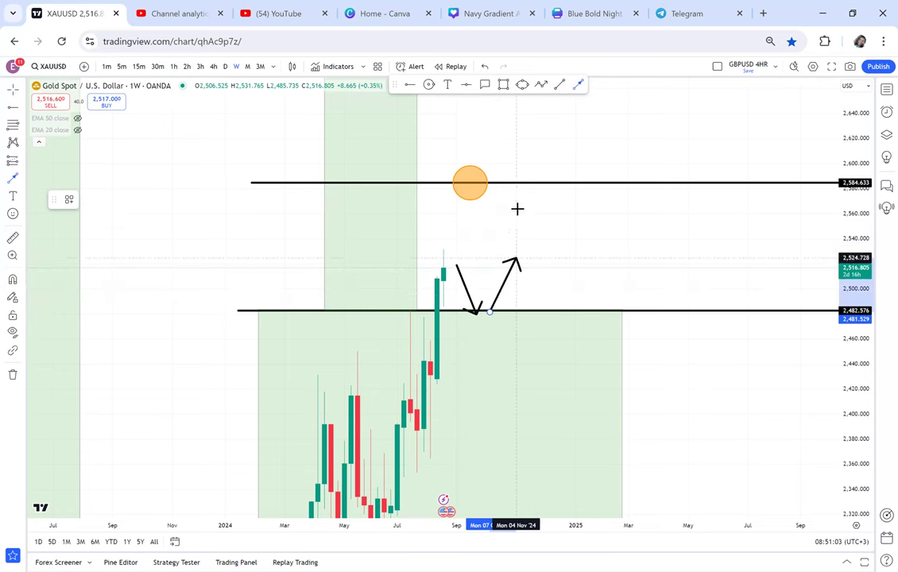
click(524, 190)
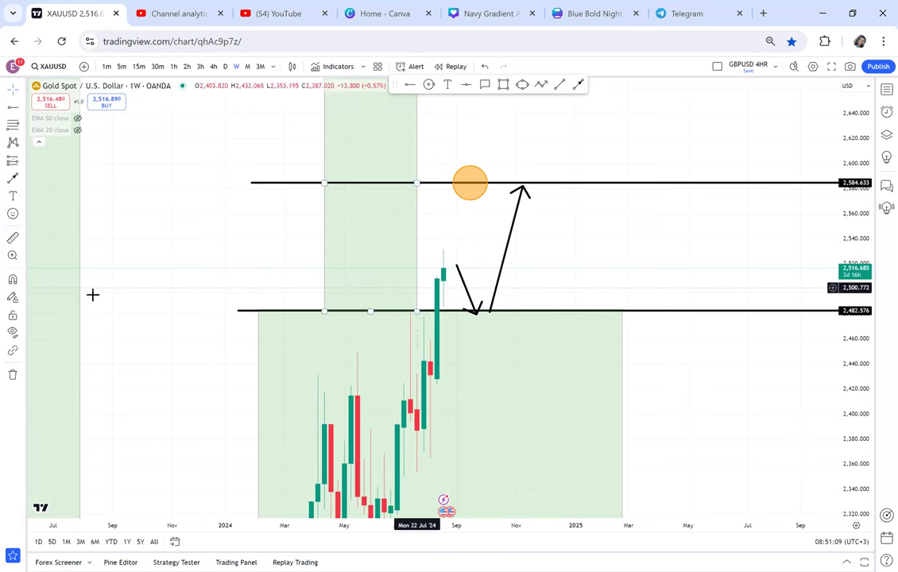
Step: Measure the drop from the latest candle's current price down to the 2,482 line
click(13, 238)
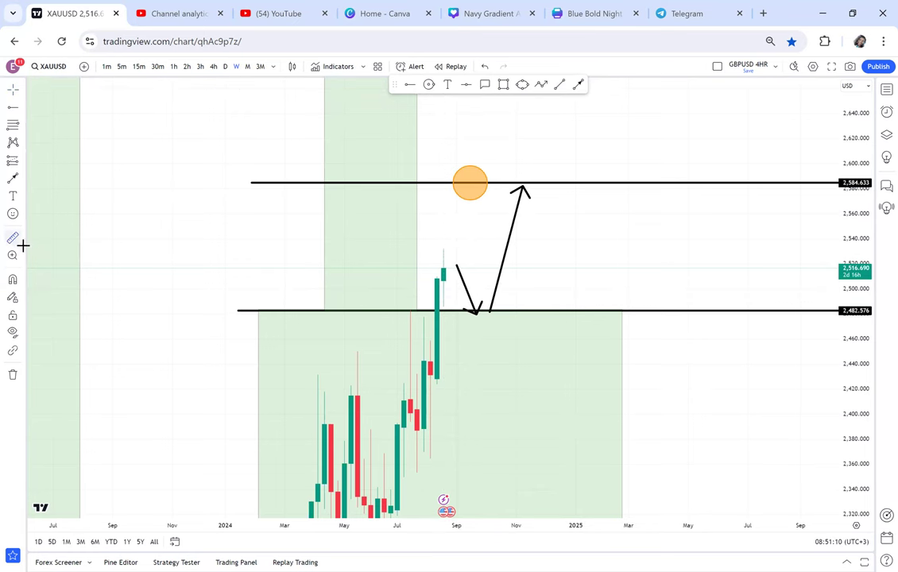
click(443, 269)
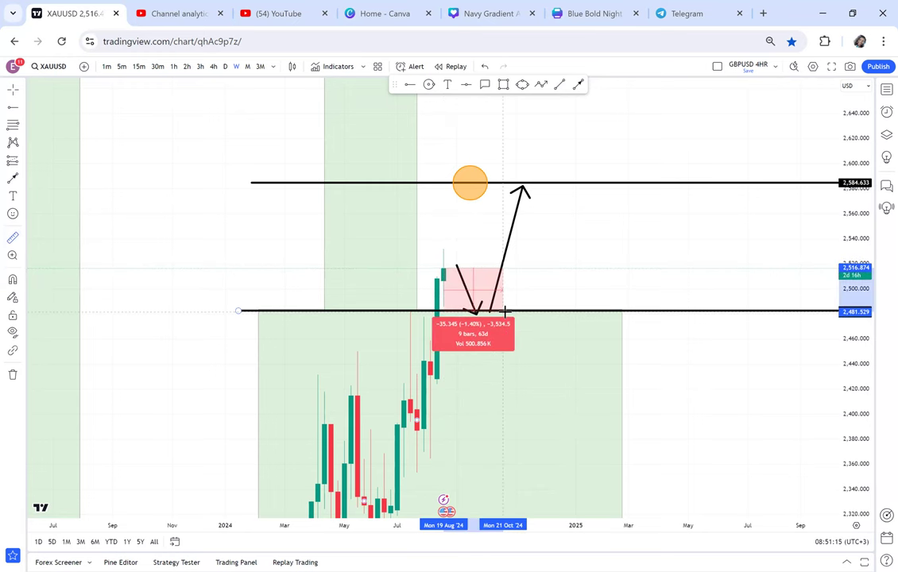
click(505, 310)
click(548, 268)
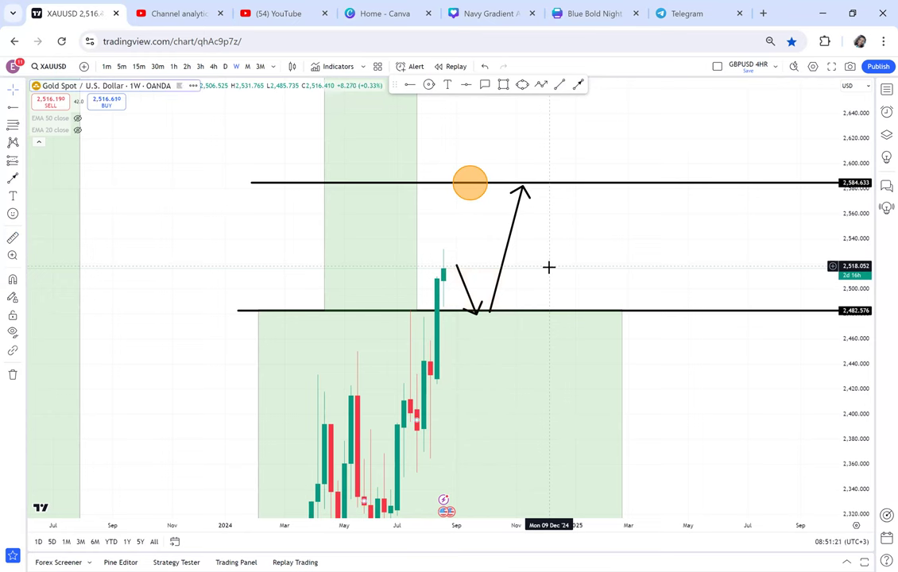
Step: Delete the rising and falling arrows that sketch the possible retest and continuation
click(503, 256)
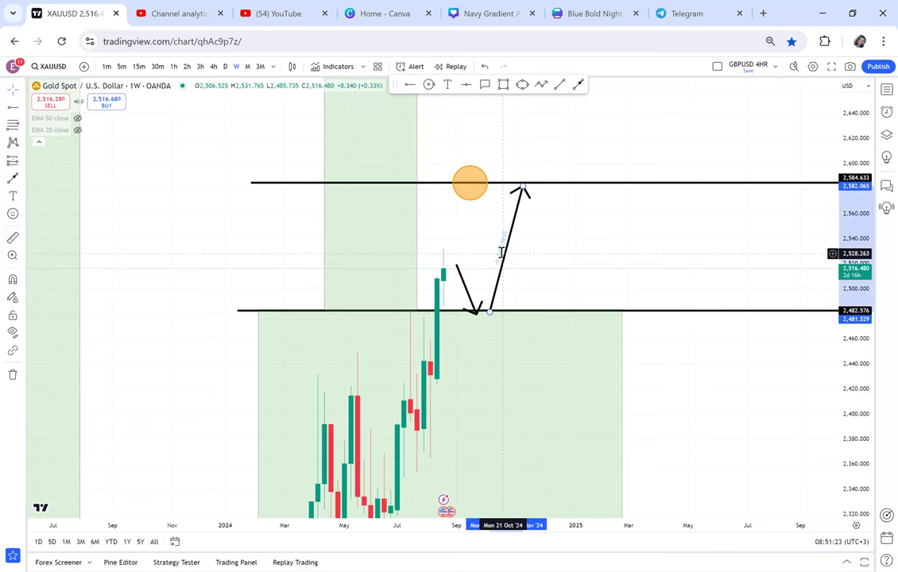
click(214, 199)
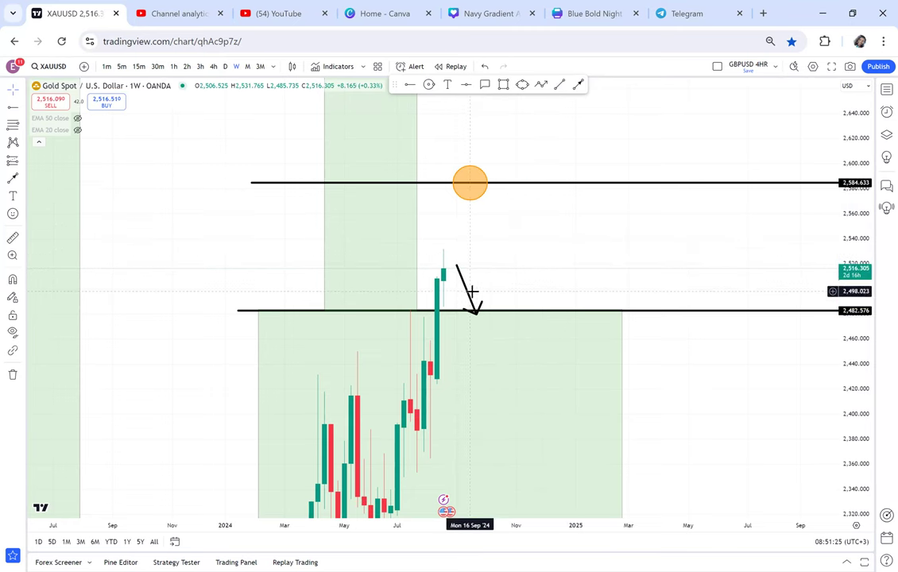
click(469, 293)
click(214, 200)
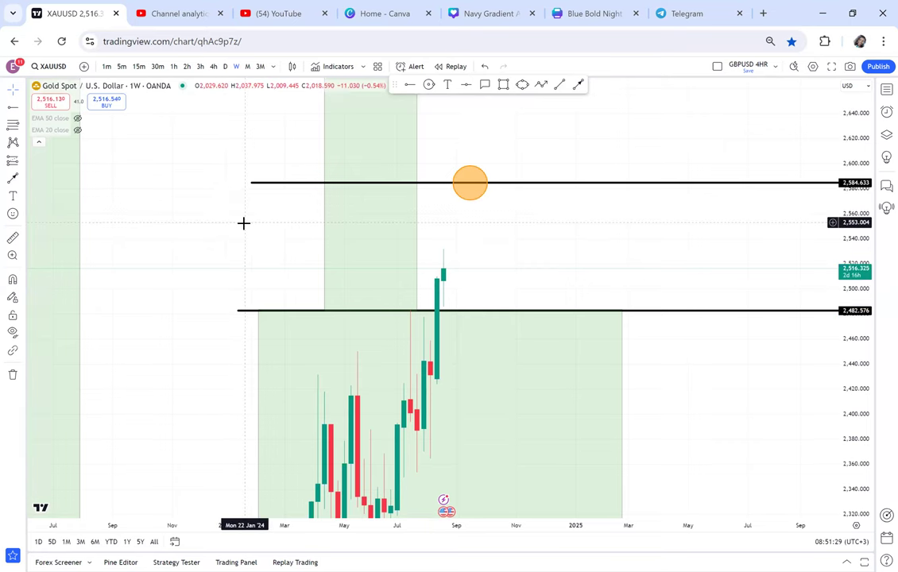
Step: Switch to the daily timeframe and examine the August candles around the breakout above the 2,482 line
click(226, 67)
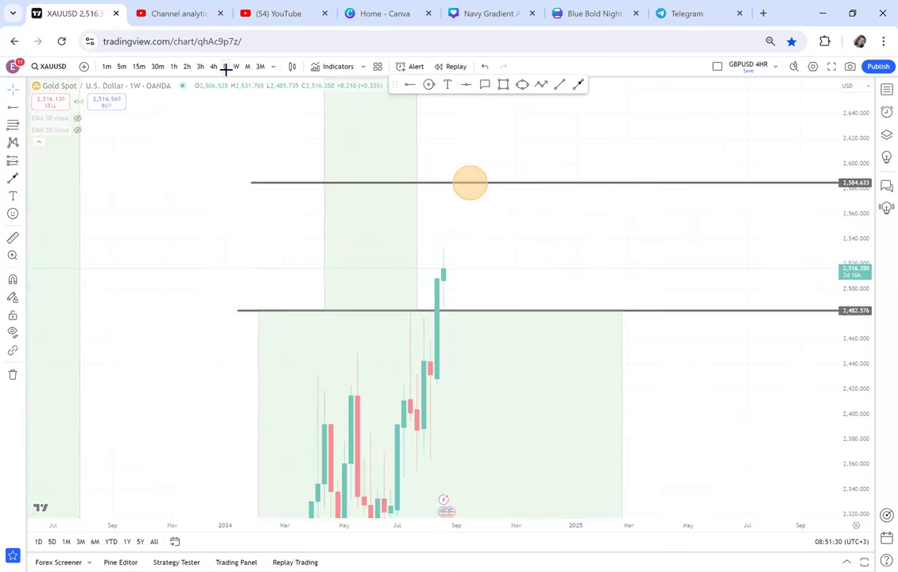
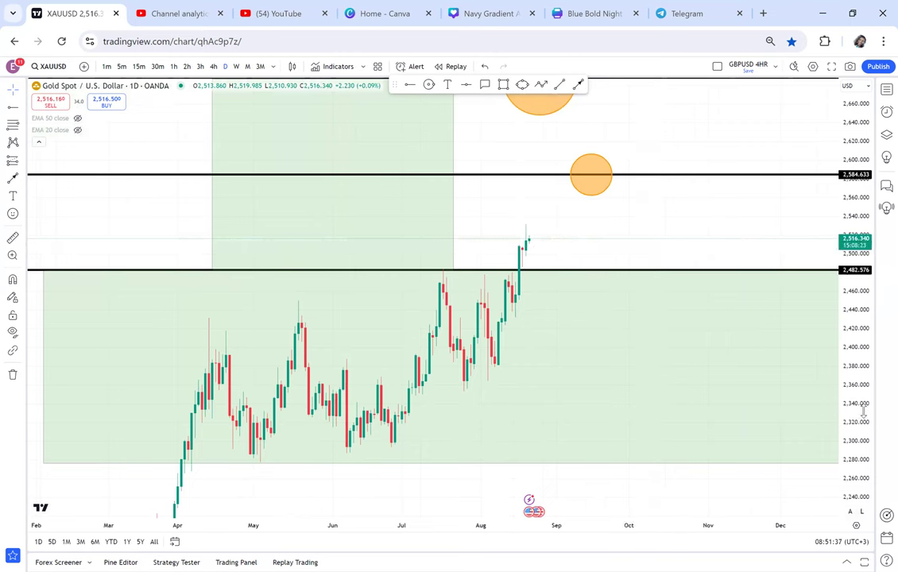
scroll(795, 203, up, 5)
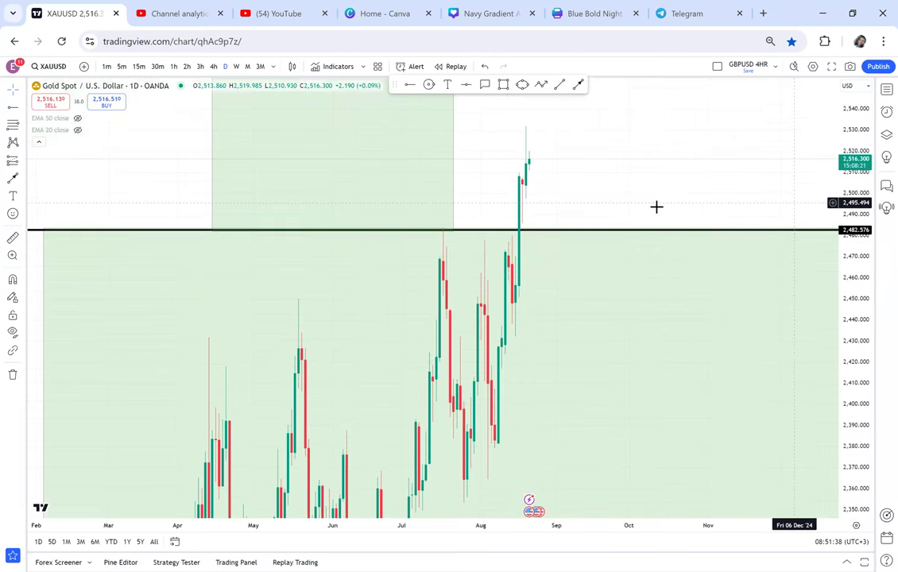
drag(569, 194, 659, 237)
scroll(541, 232, up, 2)
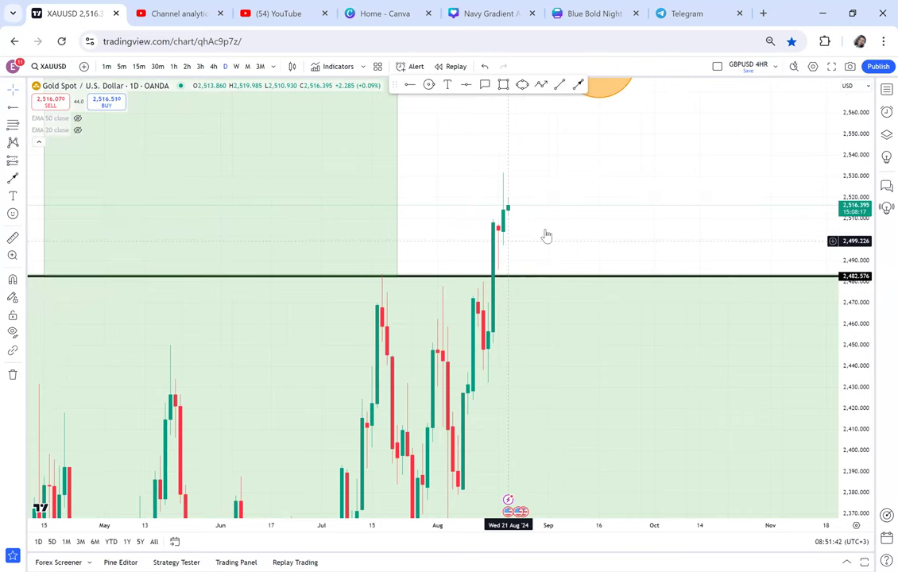
scroll(517, 229, up, 2)
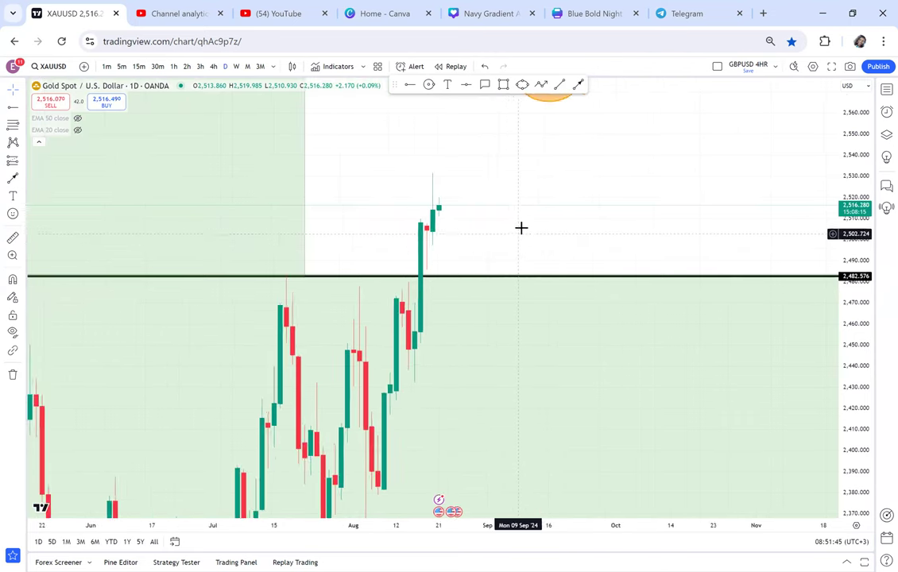
drag(433, 224, 699, 167)
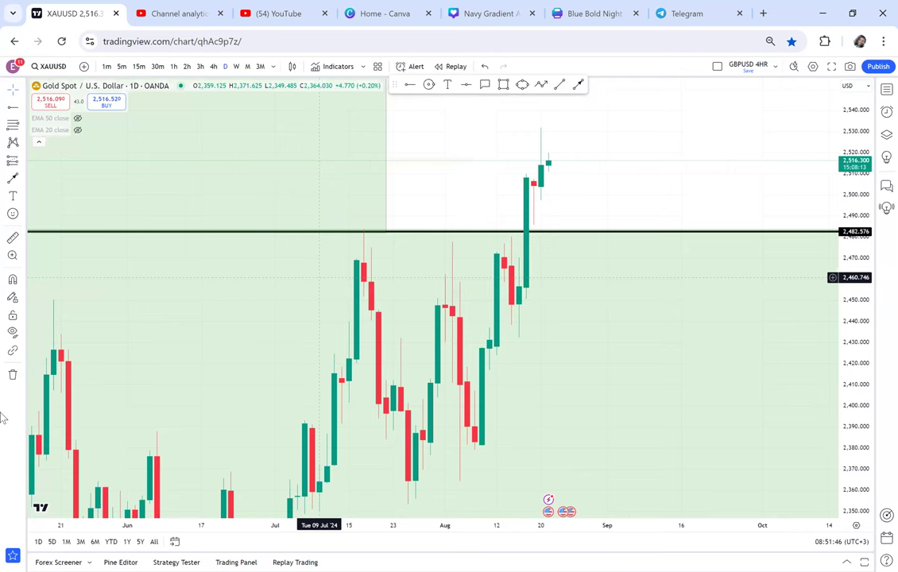
Step: Remove all drawings from the chart and draw a black horizontal ray at about 2,484 along the mid-July high
click(13, 374)
click(57, 374)
scroll(644, 227, down, 5)
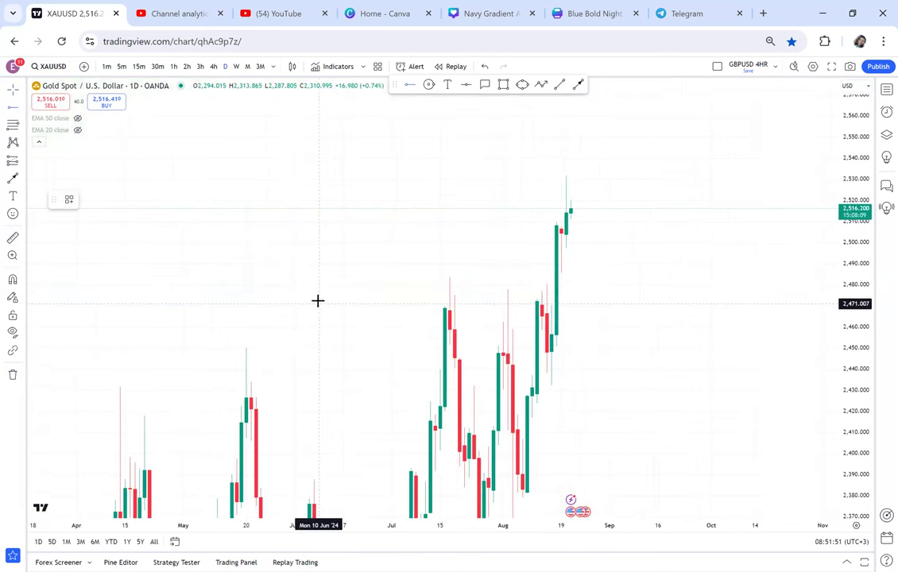
click(327, 276)
scroll(515, 241, up, 5)
drag(515, 241, 695, 285)
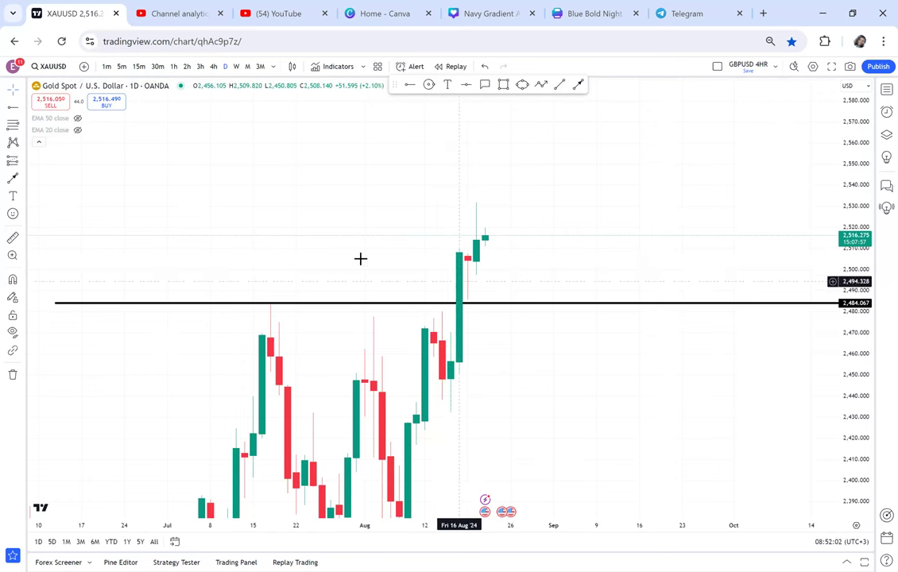
Step: Measure the price rise of the 16 August breakout candle from its open to its top
click(434, 363)
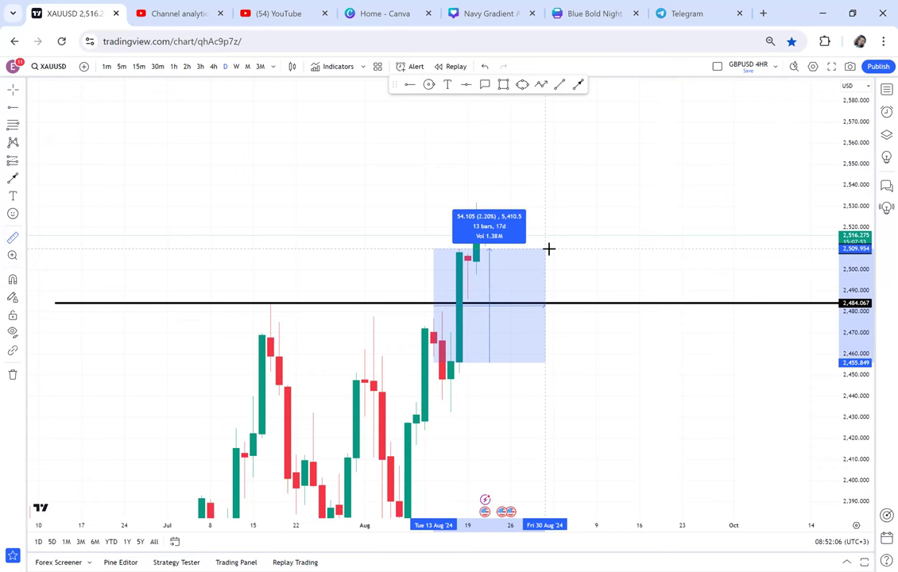
click(470, 268)
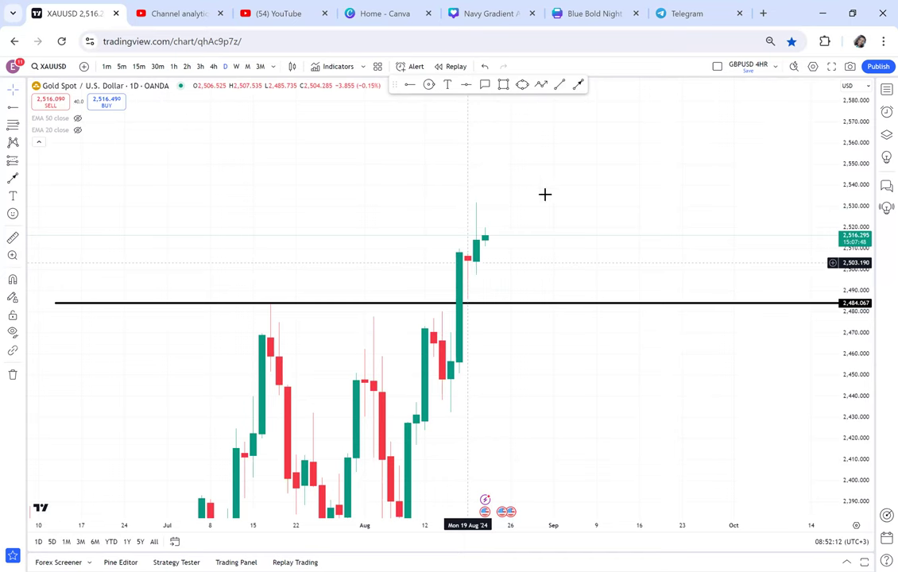
scroll(518, 167, down, 2)
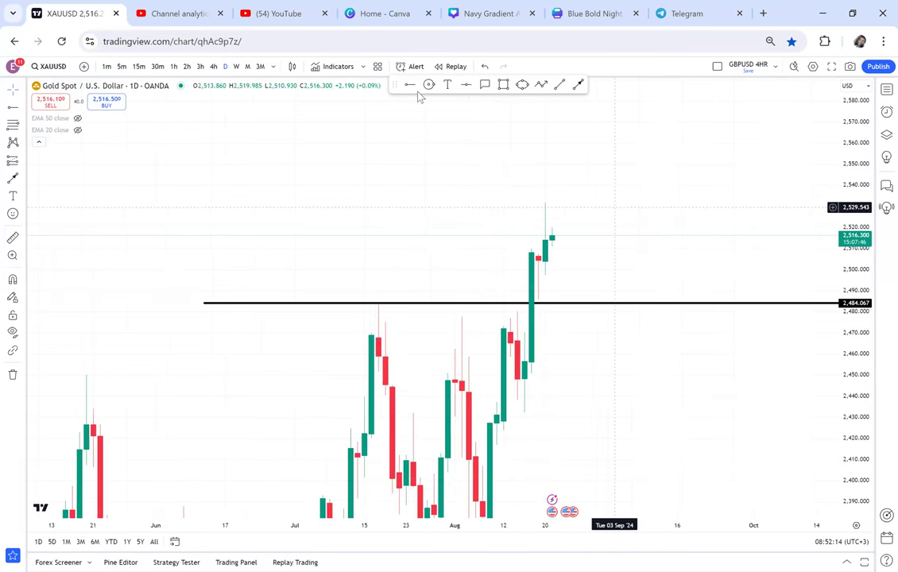
Step: Draw a black horizontal ray at about 2,509.6 along the top of the 16 August breakout candle
drag(615, 207, 567, 217)
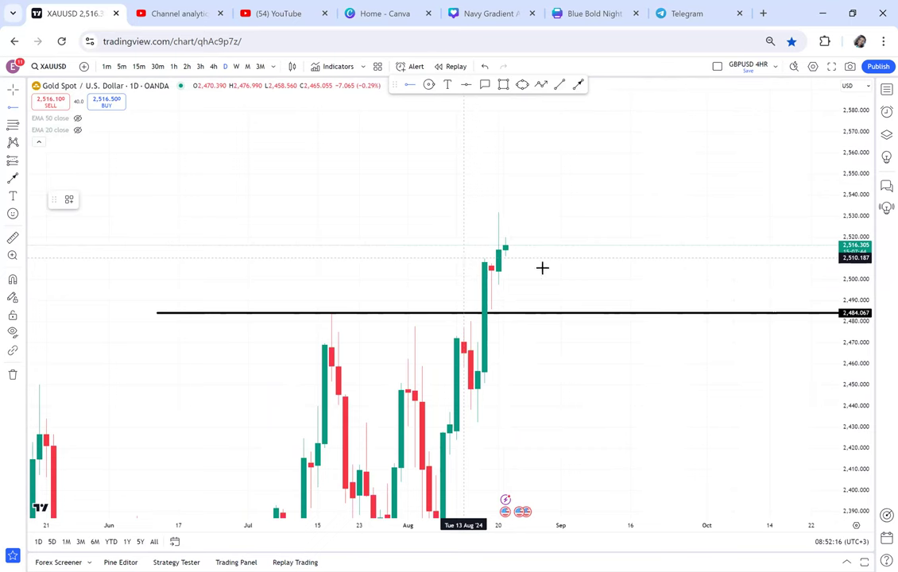
click(463, 258)
scroll(542, 268, up, 2)
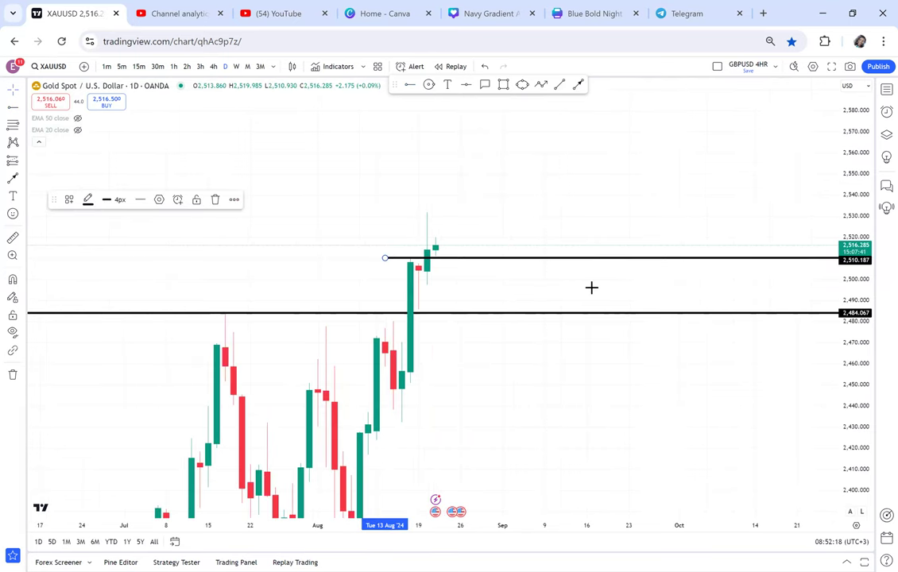
drag(591, 288, 604, 311)
drag(581, 246, 534, 283)
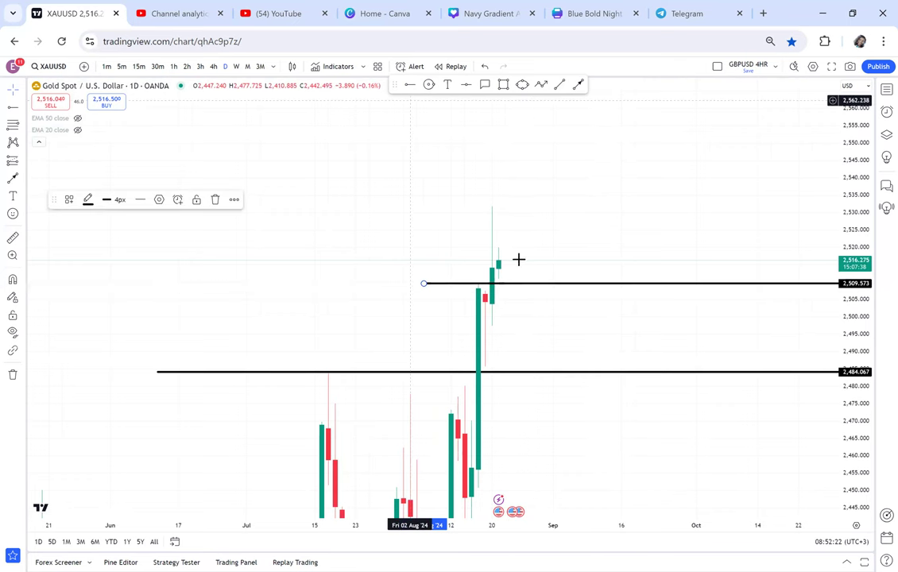
Step: Draw an orange circle on the upper ray at the 19 August candle and check the area on the weekly timeframe before returning to daily
click(429, 85)
click(485, 283)
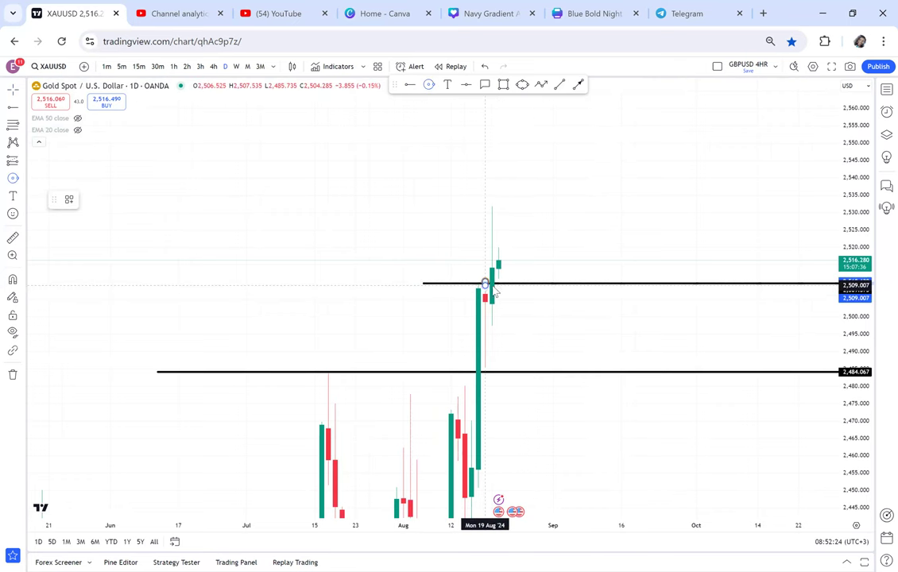
click(493, 292)
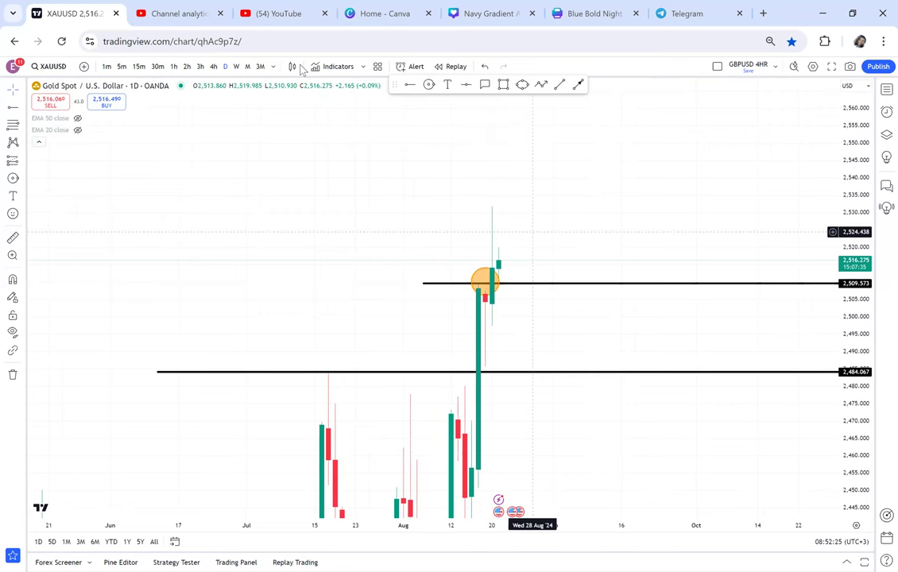
click(236, 67)
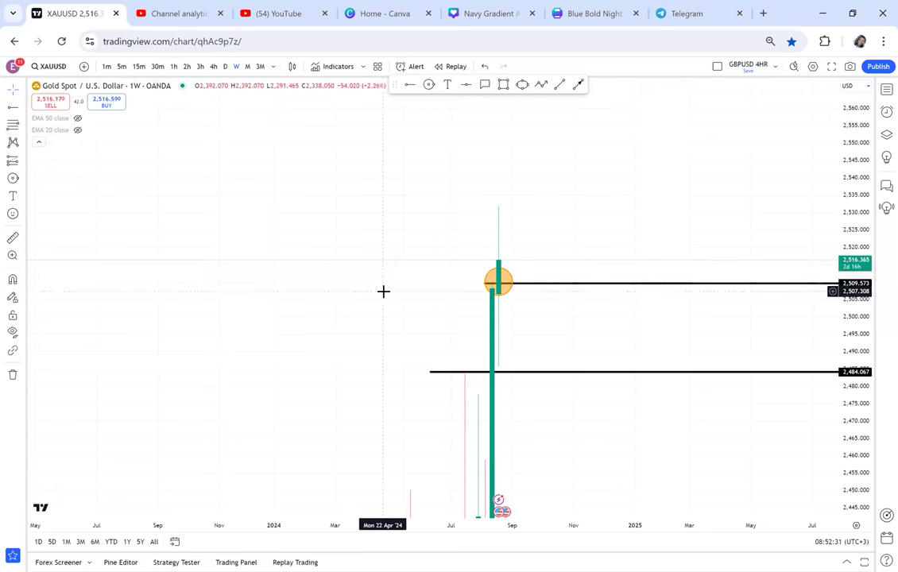
click(225, 67)
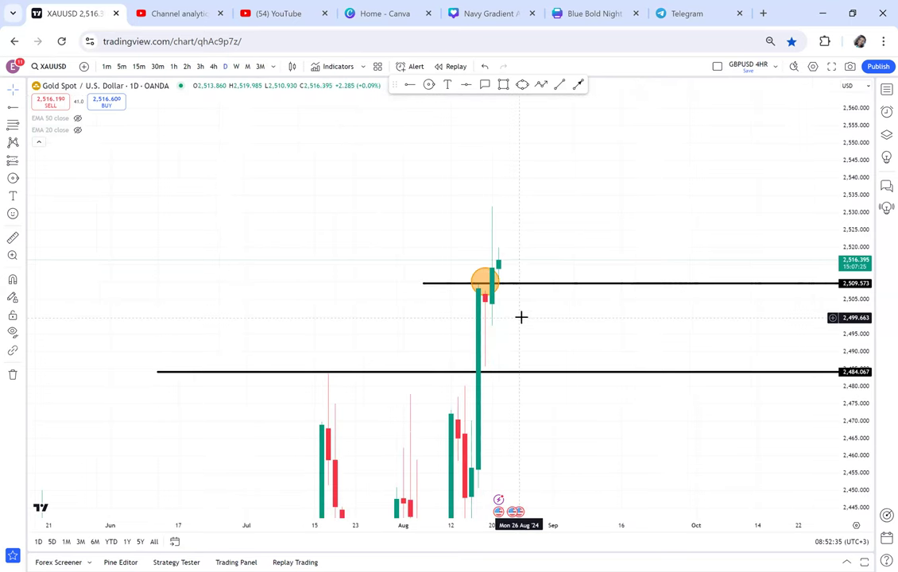
Step: Move the orange circle onto the top of the 16 August breakout candle
scroll(548, 324, up, 1)
drag(548, 323, 530, 340)
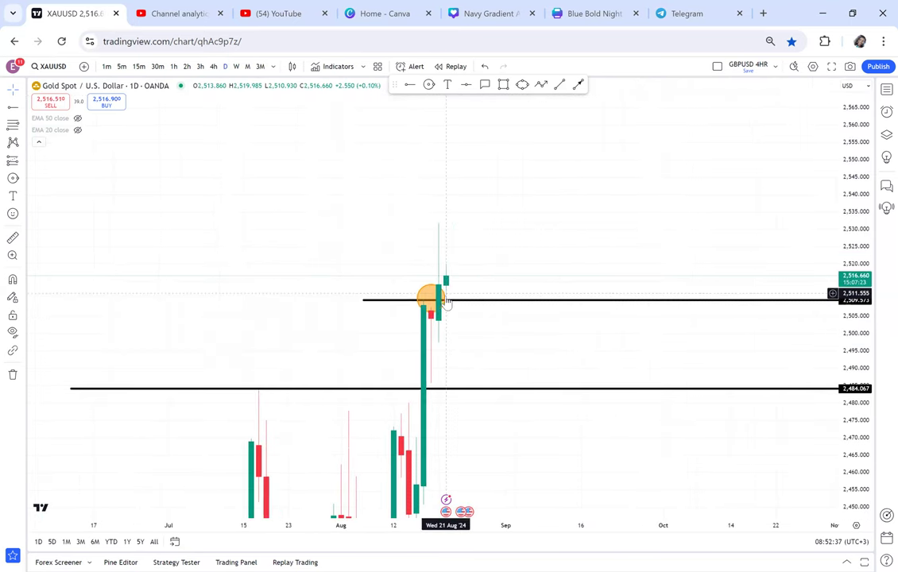
drag(442, 300, 422, 301)
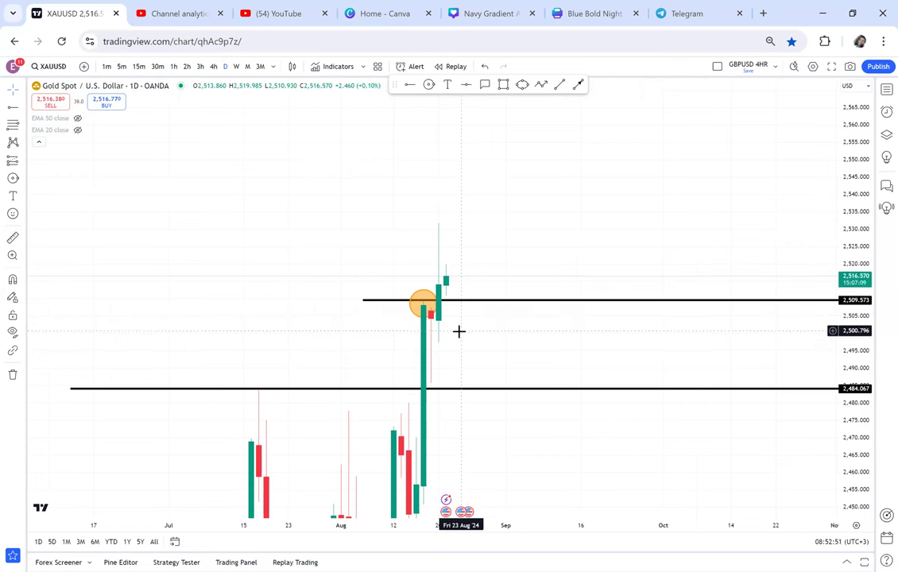
Step: Add a black callout reading "BWA" that points at the area beside the current daily candle
click(485, 85)
click(461, 284)
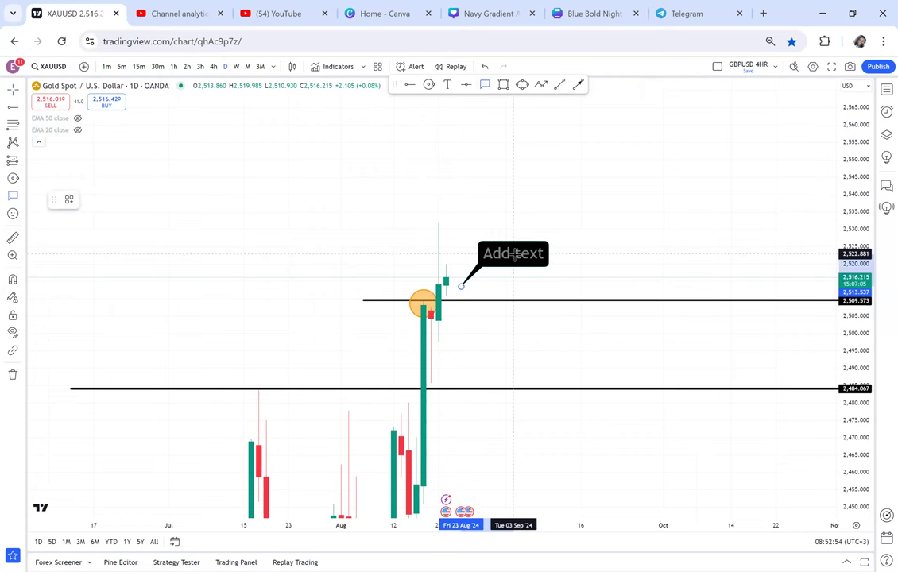
click(513, 255)
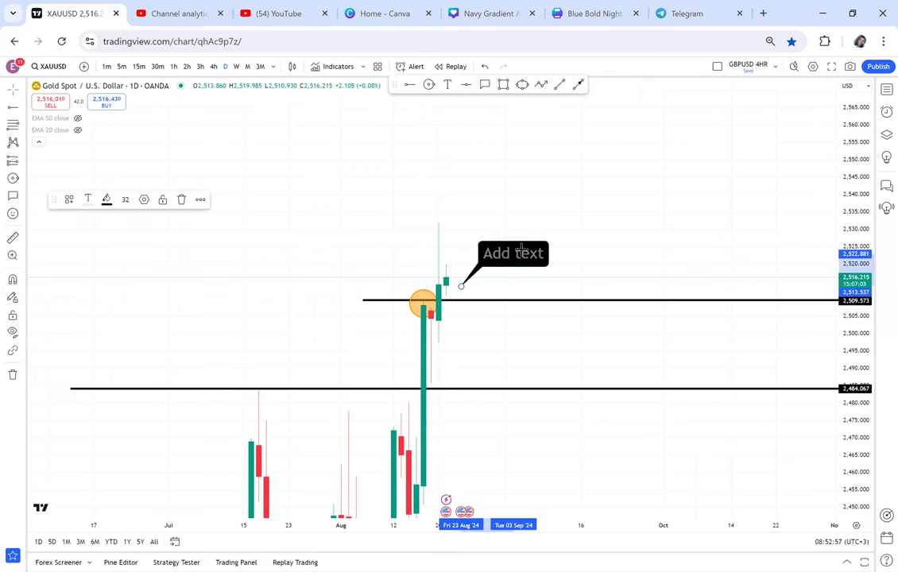
text(BWA)
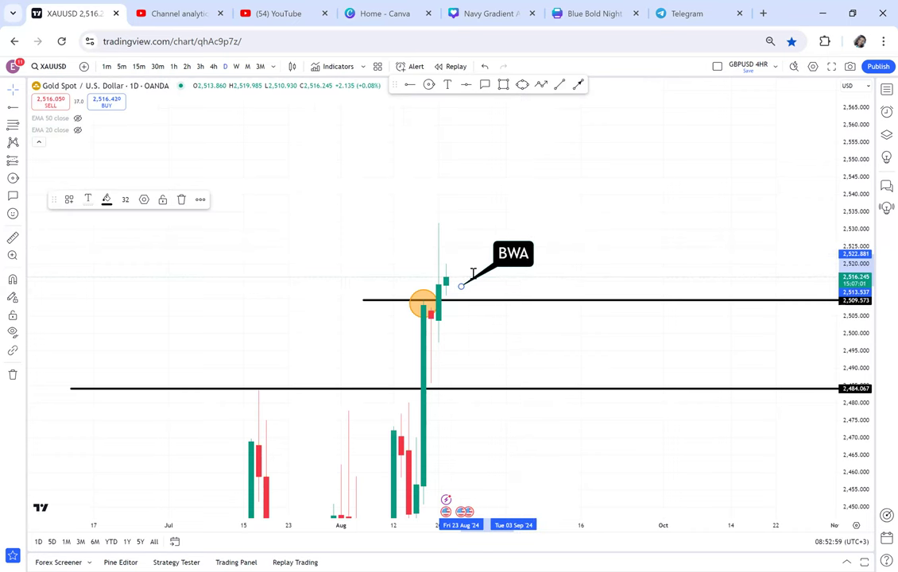
click(447, 282)
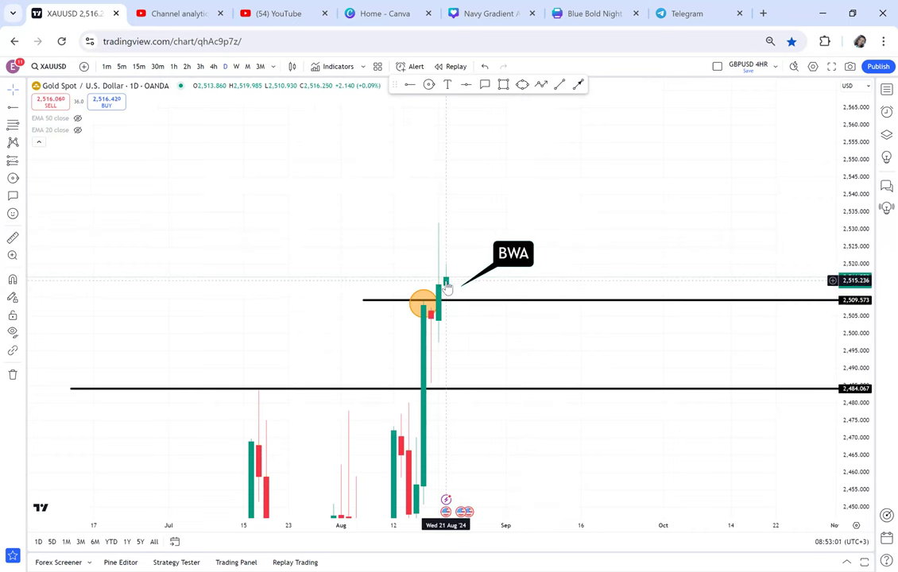
Step: Extend the callout's text to "BWA STRATEGY" and move its box farther from the candles
double_click(522, 256)
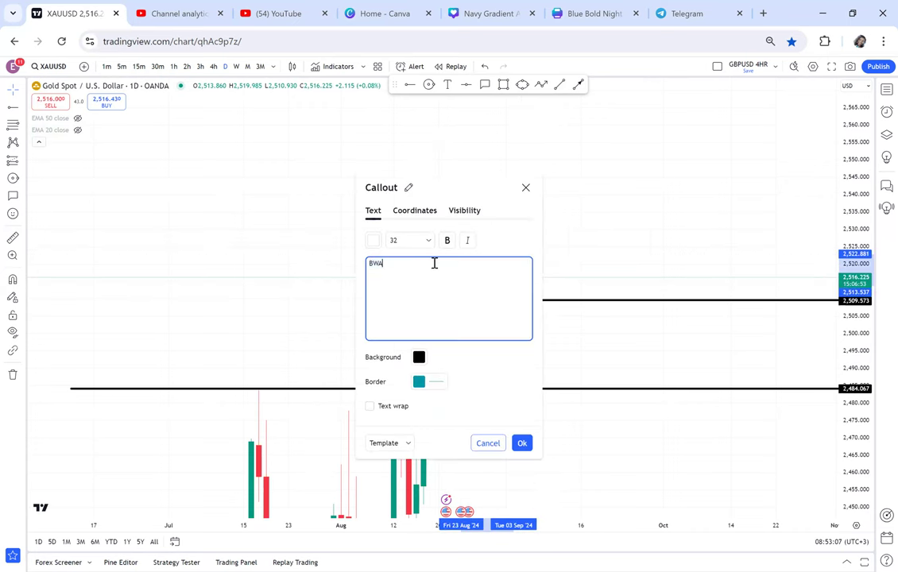
text(STRAT)
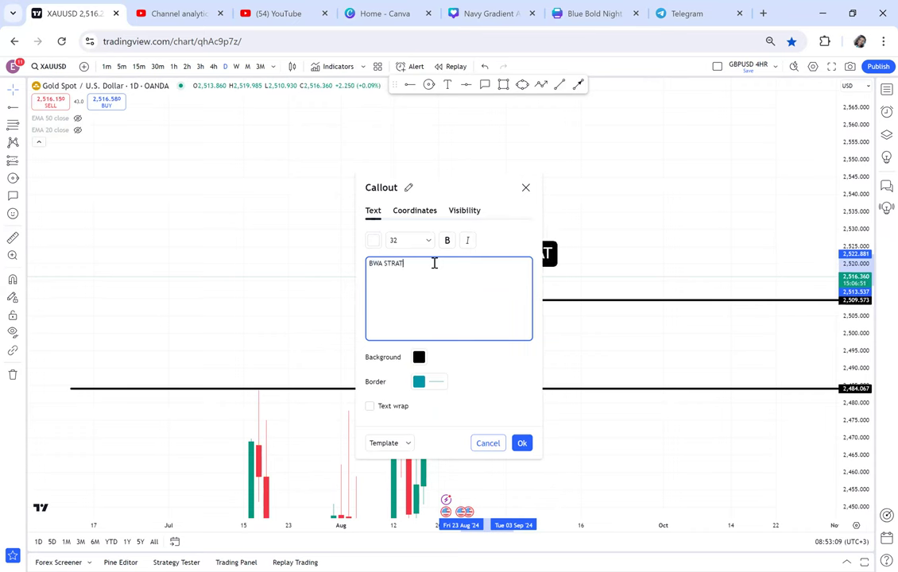
text(EGY)
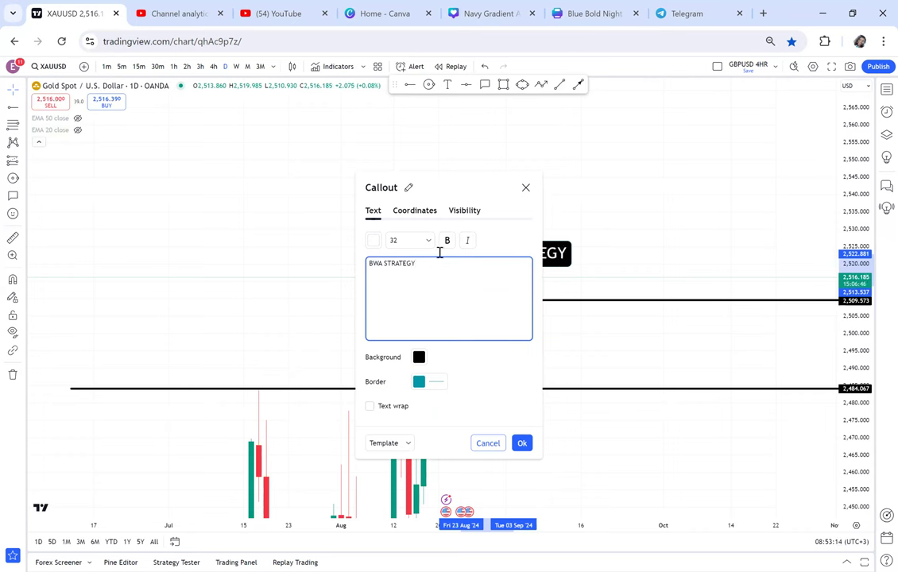
click(616, 217)
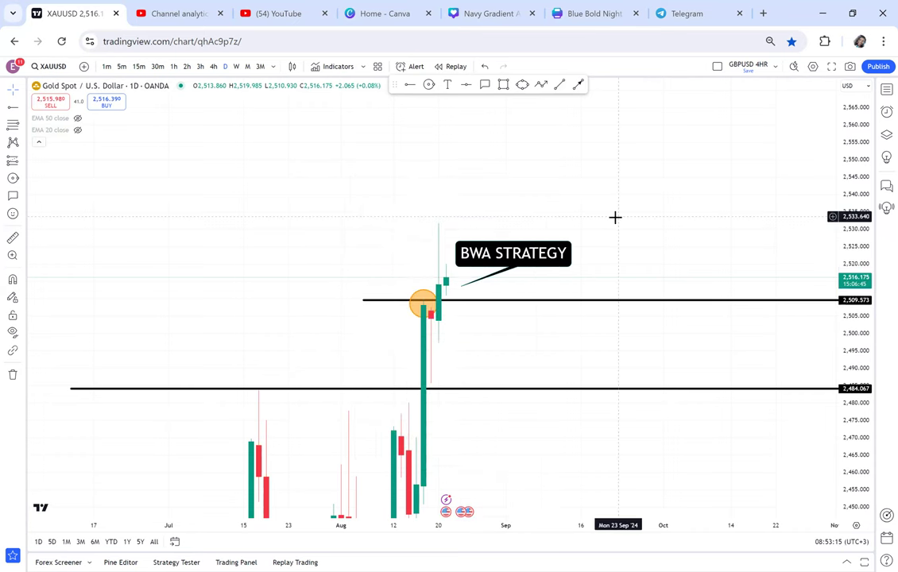
drag(476, 255, 536, 236)
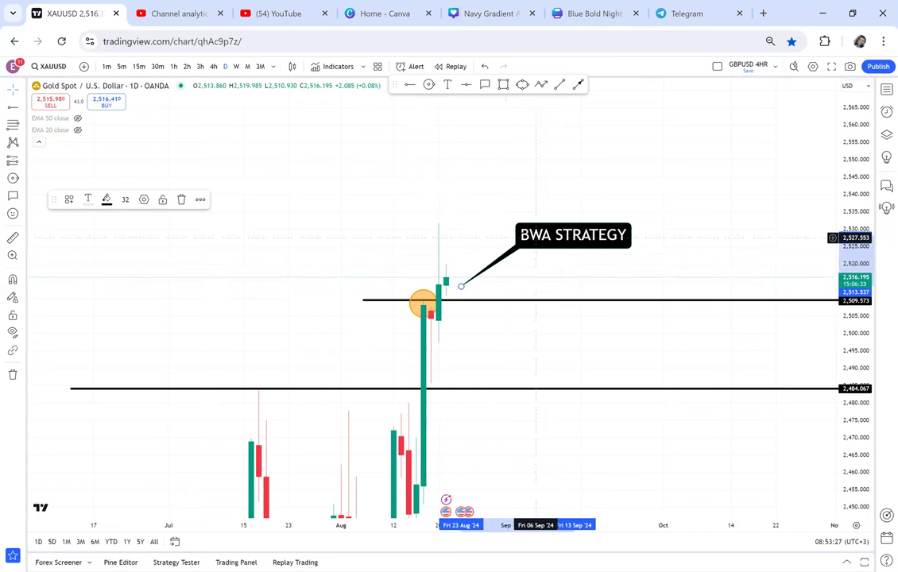
Step: Delete the BWA STRATEGY callout and switch to the 4-hour timeframe to examine the candles around the two rays
click(181, 199)
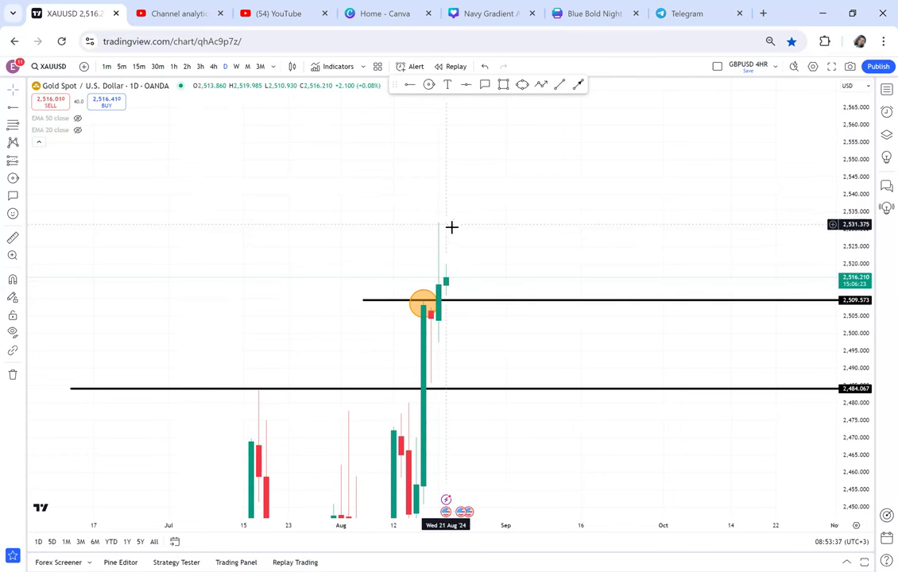
click(213, 67)
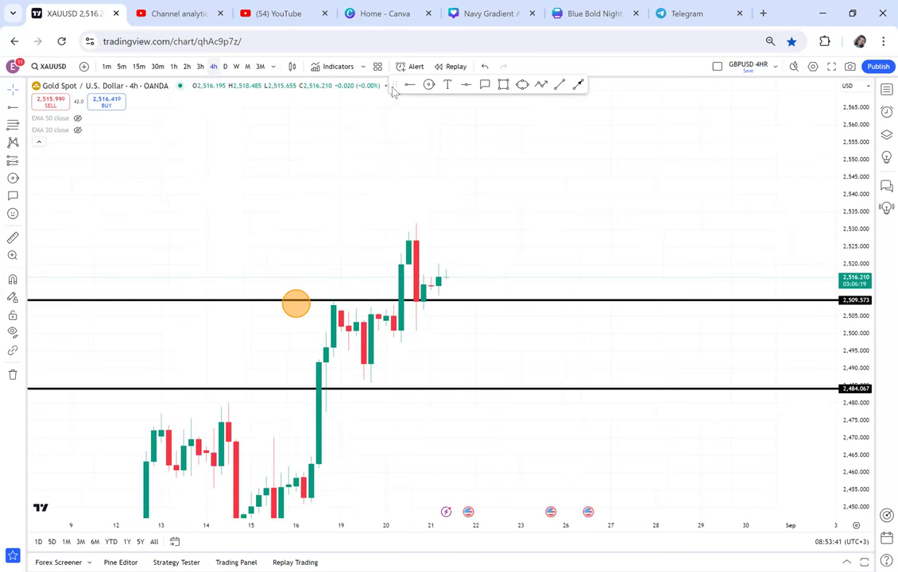
scroll(566, 216, down, 5)
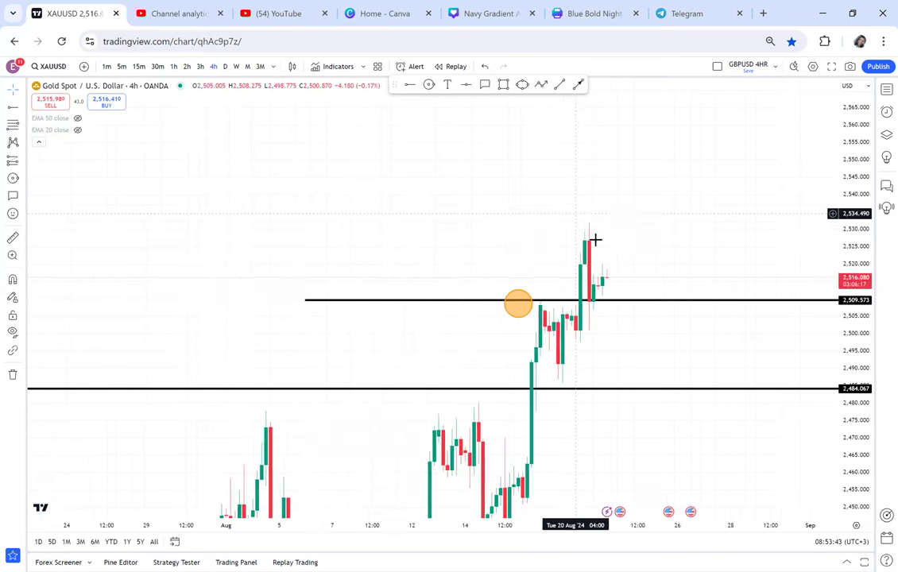
drag(633, 300, 519, 306)
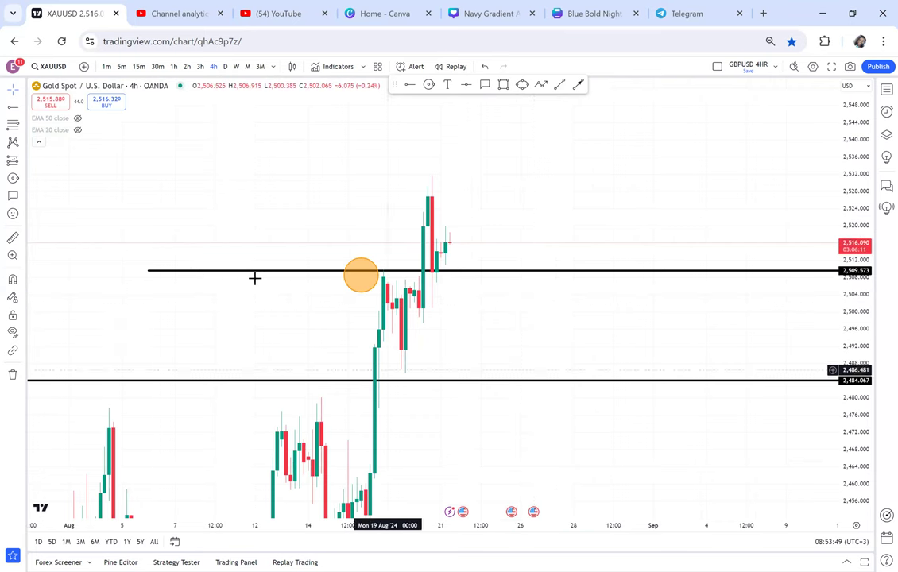
Step: Remove all drawings and draw two black horizontal rays at about 2,486 and 2,501 along the recent 4-hour swing lows
click(12, 377)
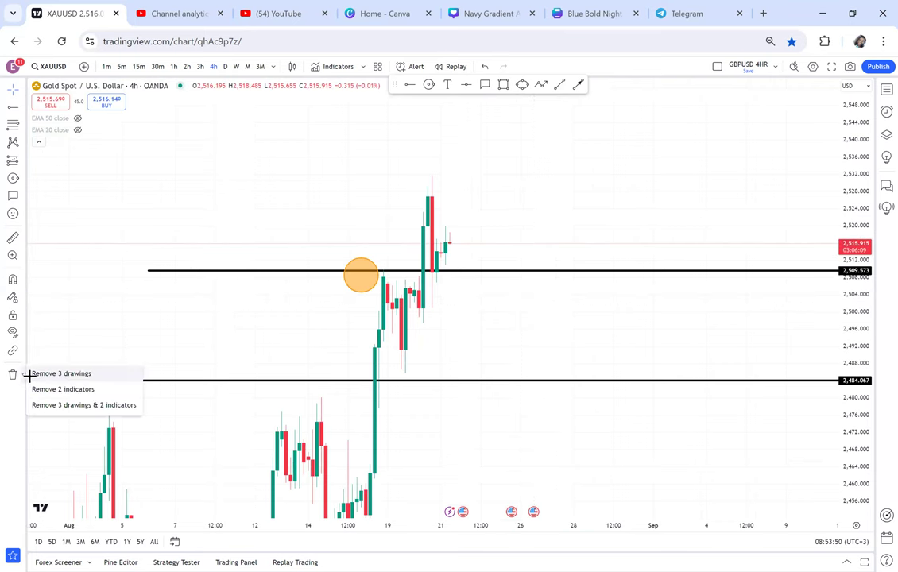
click(36, 374)
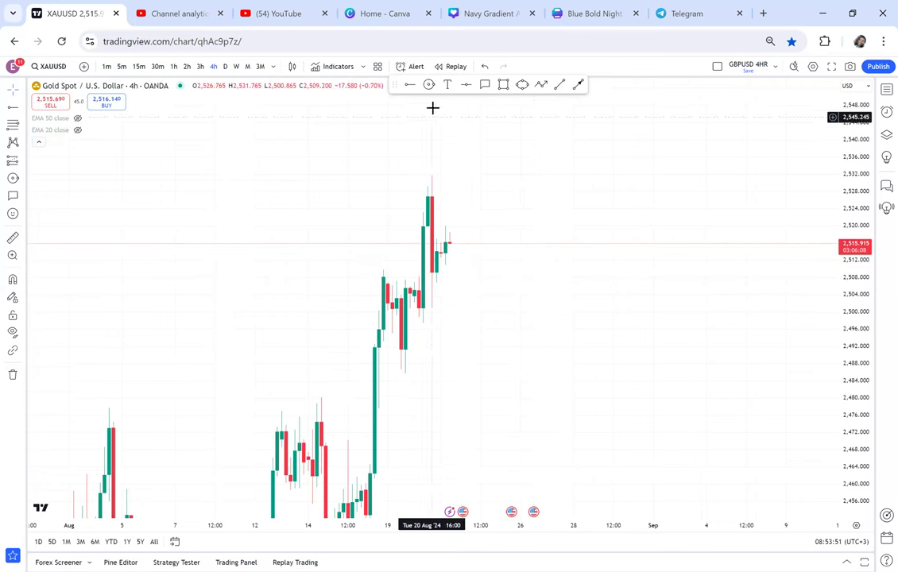
click(304, 372)
click(411, 85)
click(382, 308)
drag(594, 256, 437, 254)
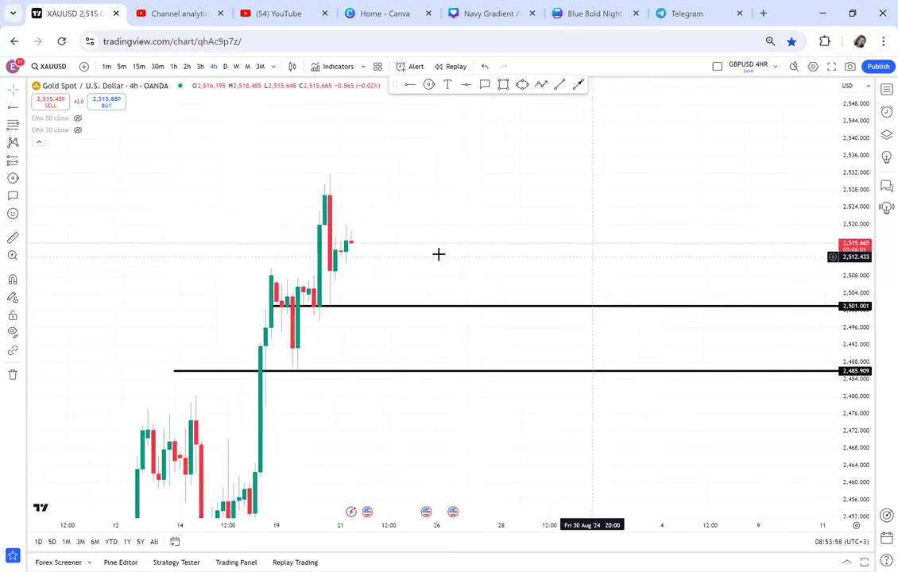
Step: Draw an arrowed zigzag path that breaks and retests the 2,501 and 2,486 rays, ending at about 2,456
click(541, 85)
click(373, 278)
click(380, 304)
click(402, 279)
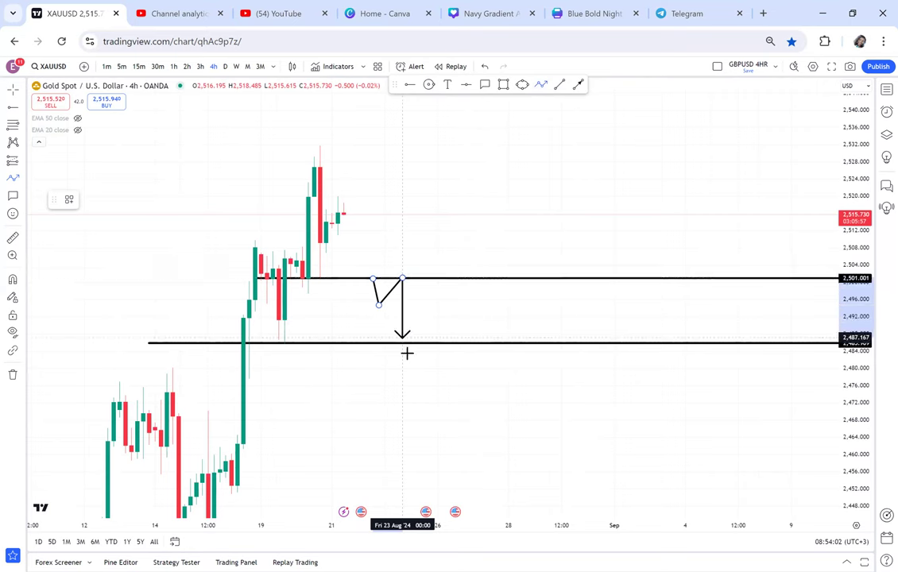
click(413, 372)
click(443, 345)
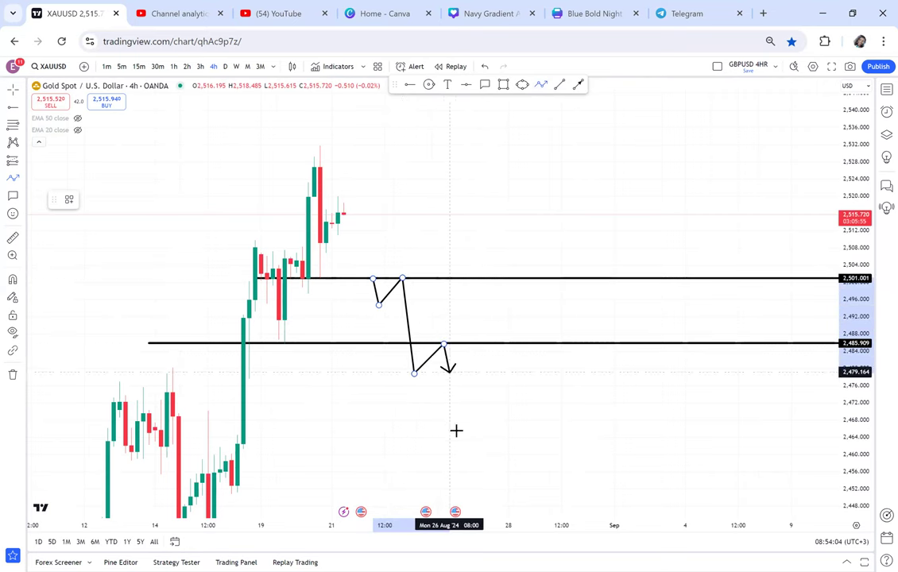
double_click(461, 471)
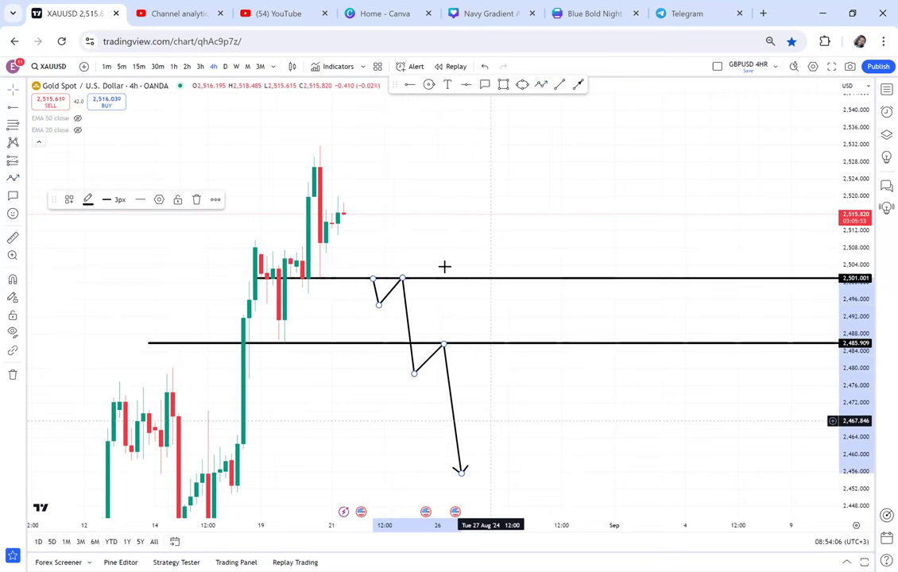
Step: Draw a green rectangle zone with its top at about 2,441, from 12 August to early September, across the mid-August lows
drag(344, 218, 421, 208)
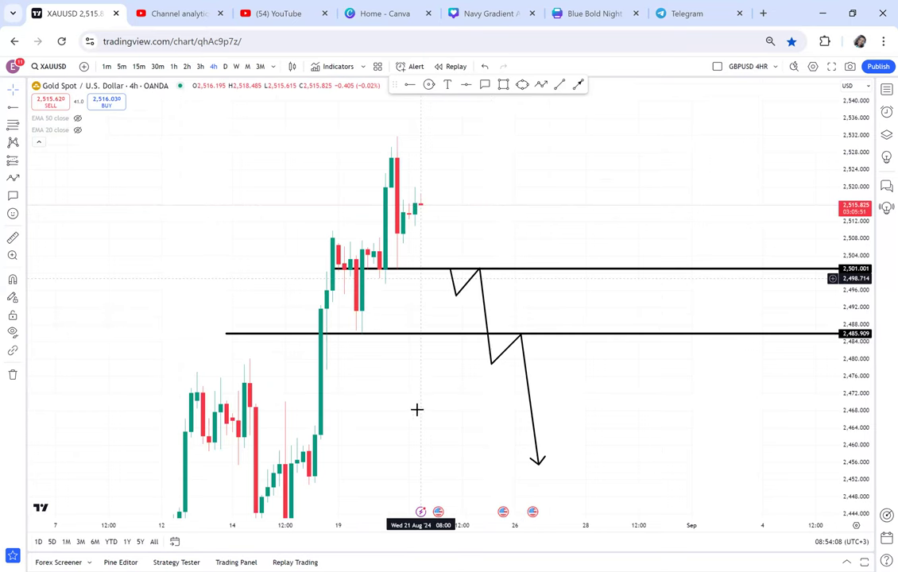
drag(431, 346, 449, 280)
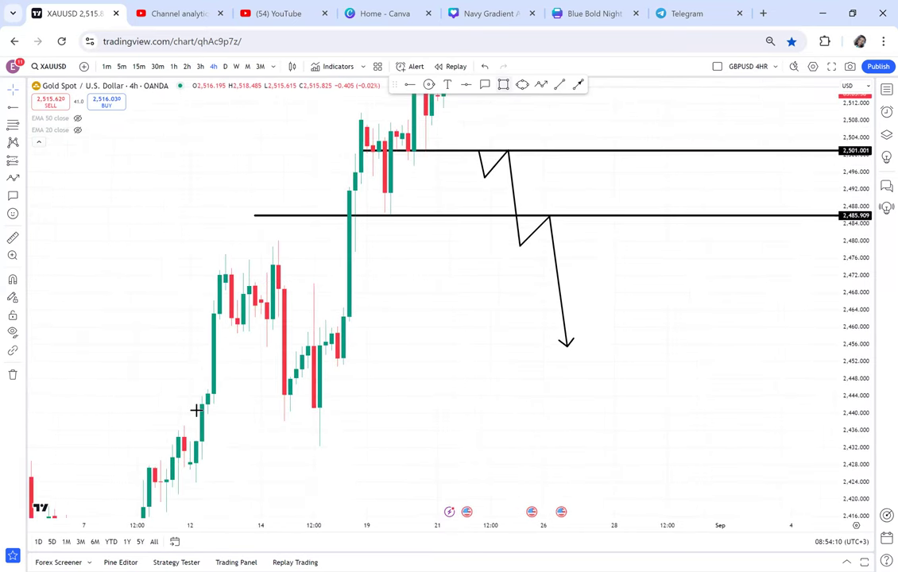
key(alt+shift+r)
click(750, 429)
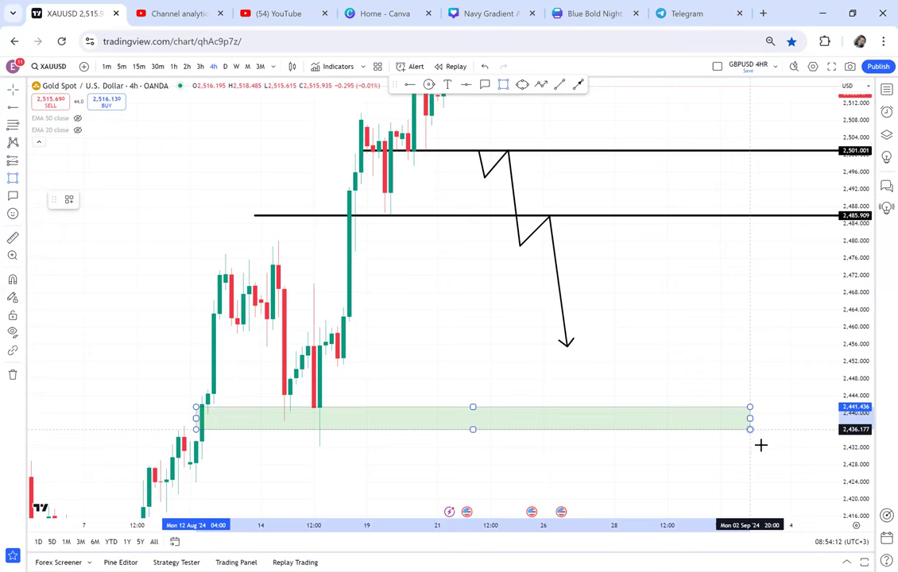
drag(761, 428, 762, 429)
drag(727, 378, 720, 417)
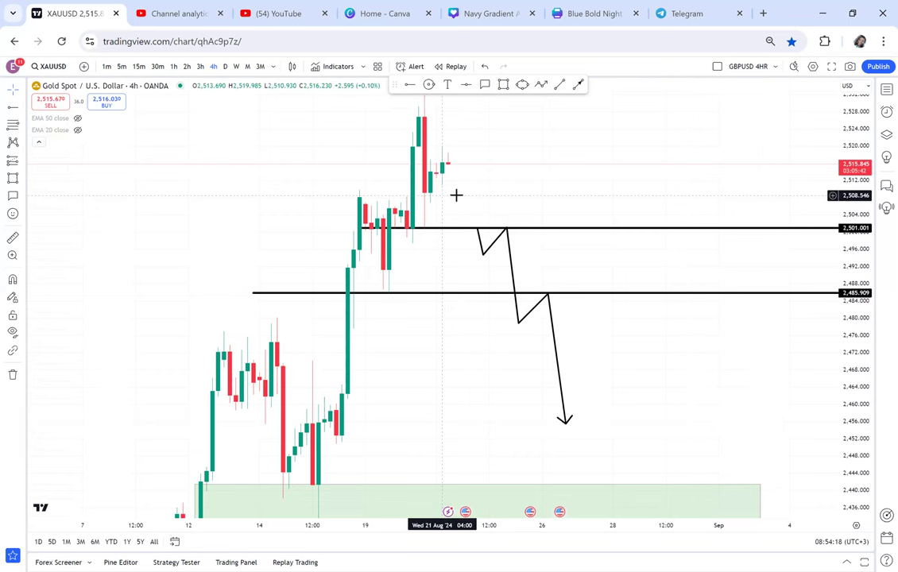
Step: Draw a narrow vertical rectangle beside the current candle, spanning from about 2,516 down to the 2,486 ray
click(503, 85)
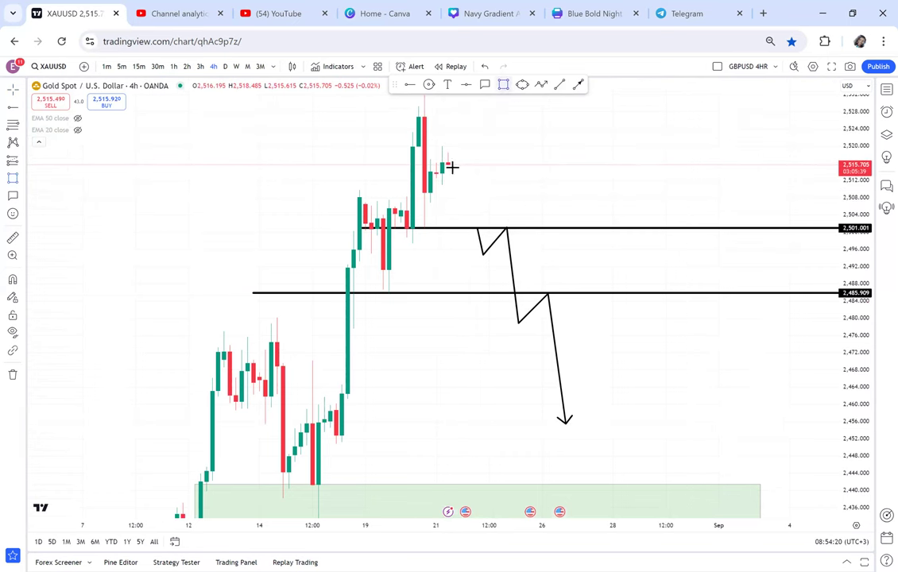
click(459, 291)
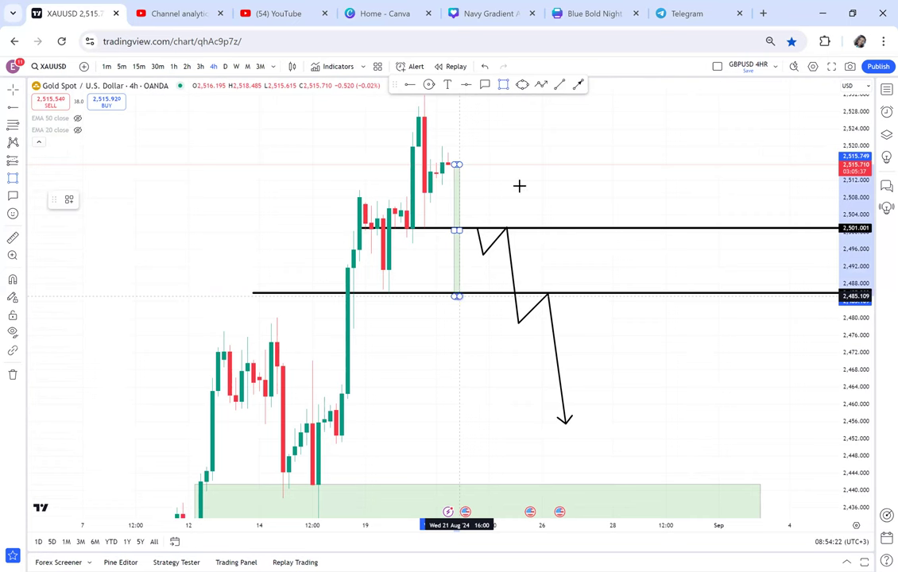
click(503, 85)
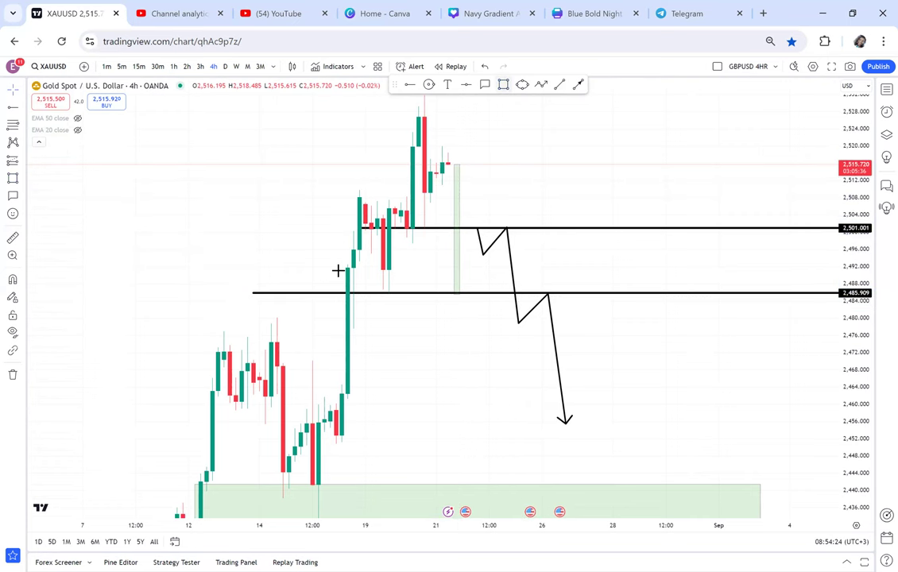
click(476, 293)
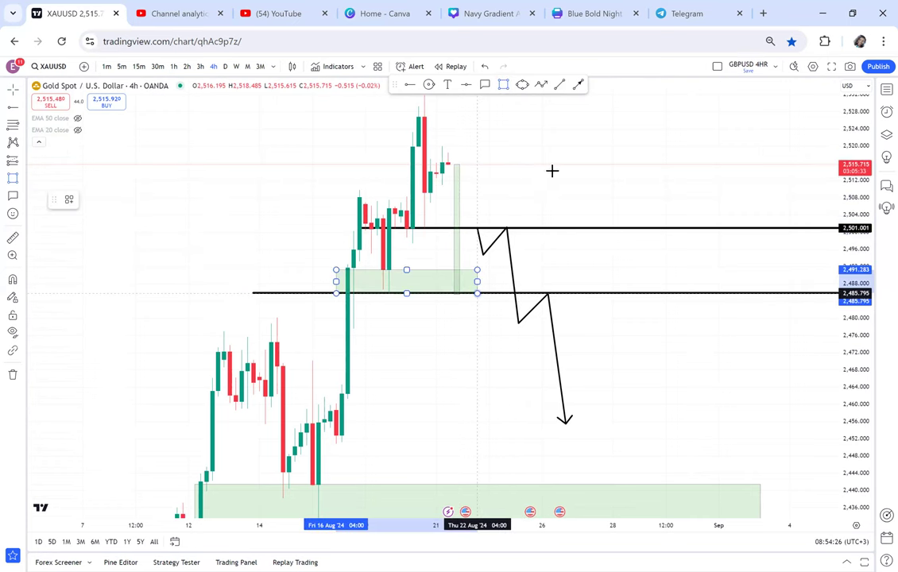
click(543, 200)
drag(549, 179, 508, 270)
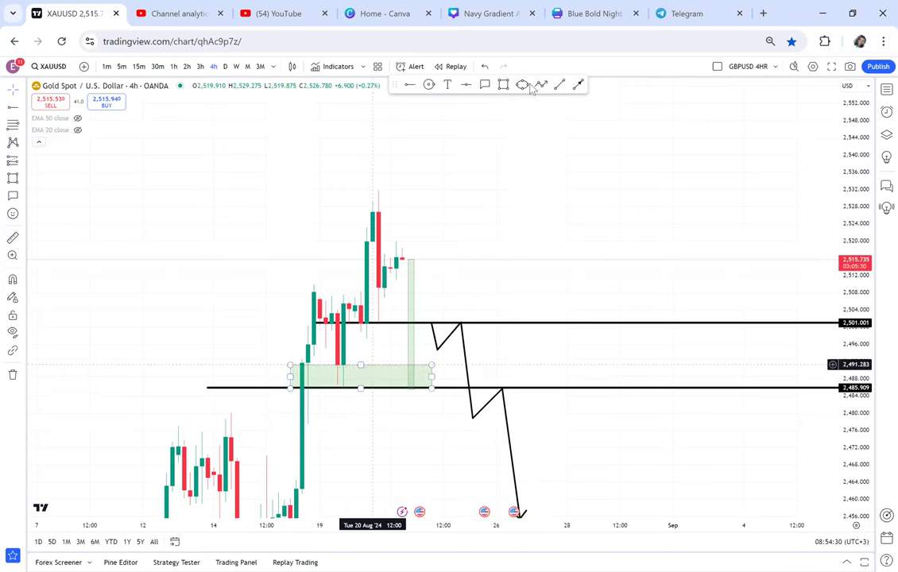
click(374, 372)
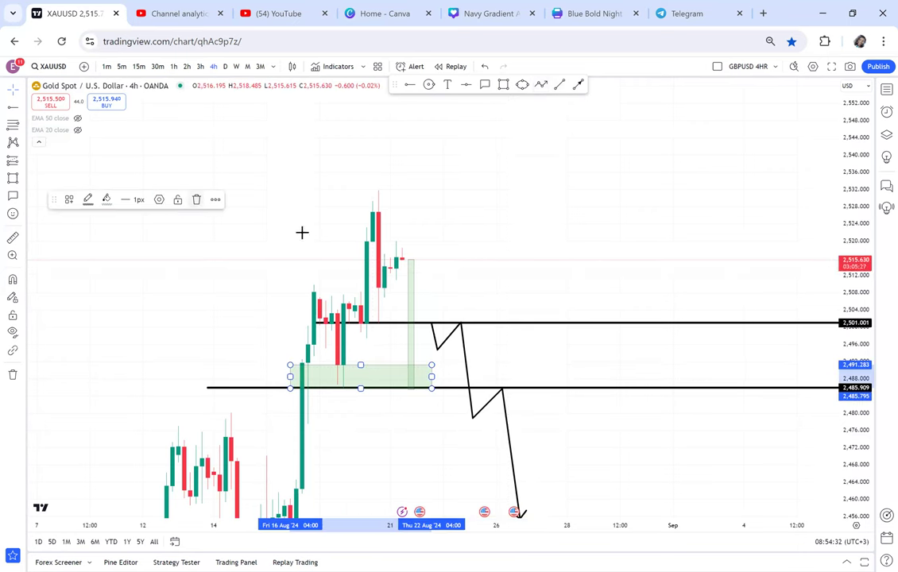
key(Delete)
drag(523, 294, 571, 252)
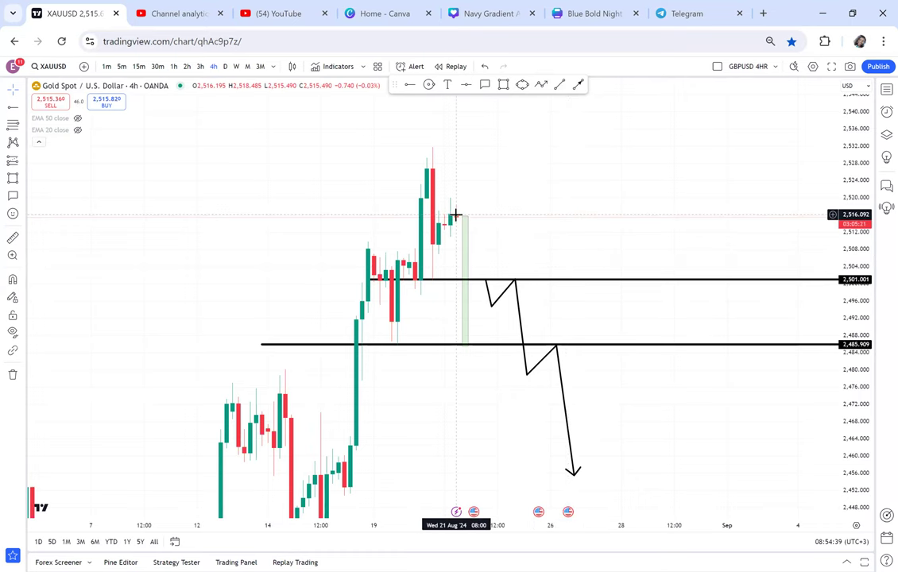
Step: Raise the 2,501 horizontal ray to about 2,509.7 on the daily chart and return to the 4-hour timeframe
scroll(548, 230, down, 4)
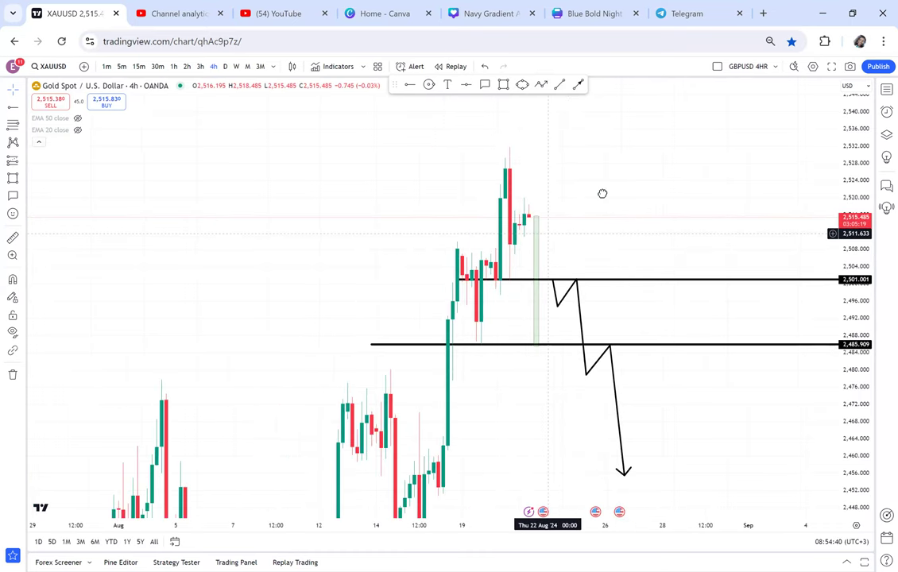
click(226, 67)
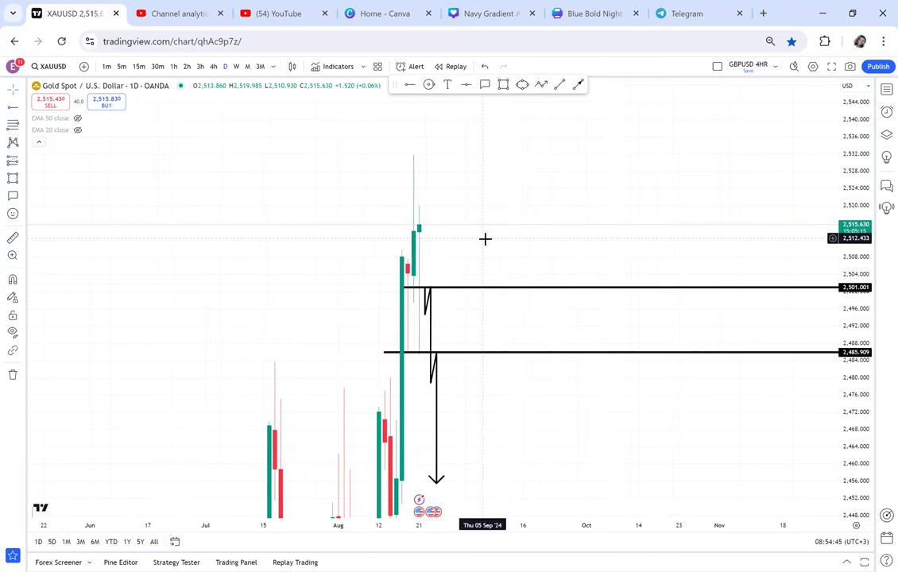
drag(402, 289, 368, 250)
click(213, 67)
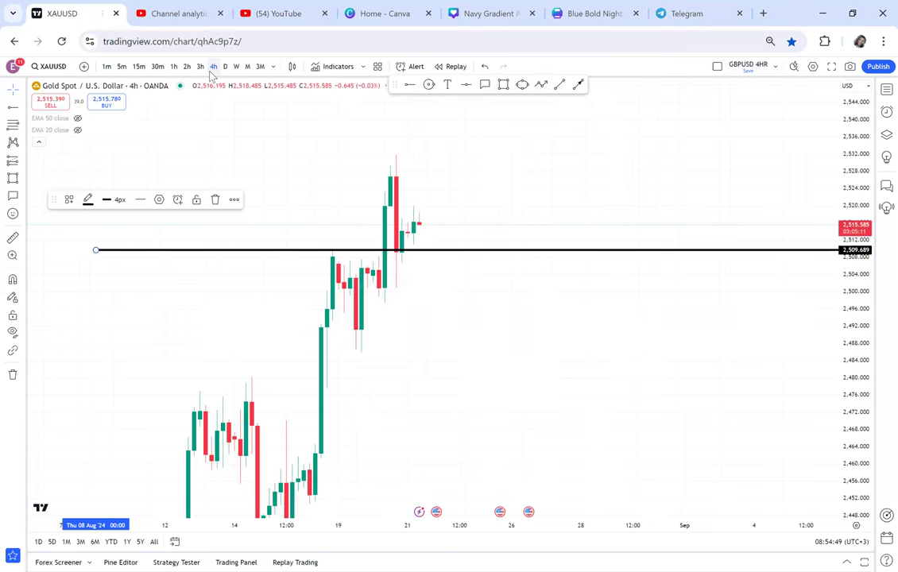
scroll(525, 211, down, 2)
scroll(500, 230, right, 5)
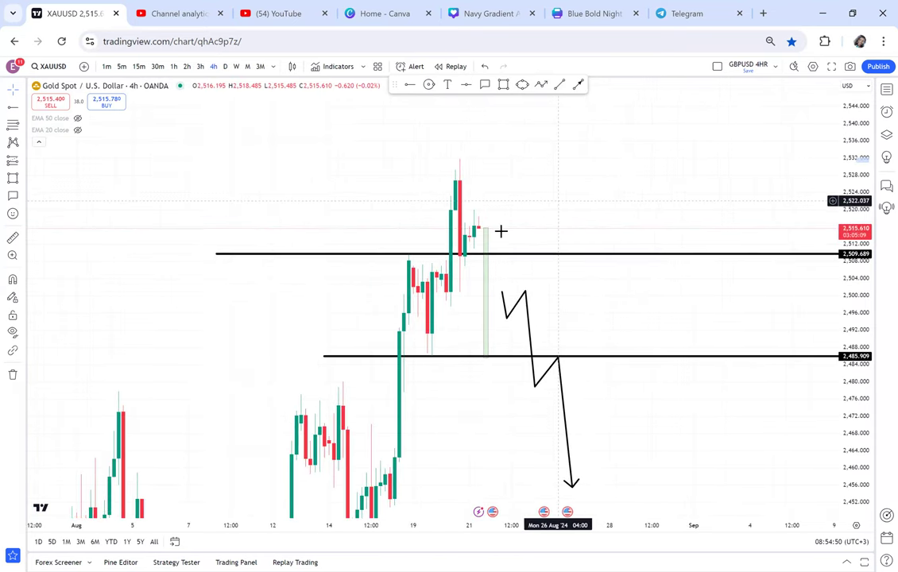
Step: Draw a large orange circle on the 20 August high near 2,531 and a smaller one on the 21 August high near 2,519
scroll(551, 234, left, 5)
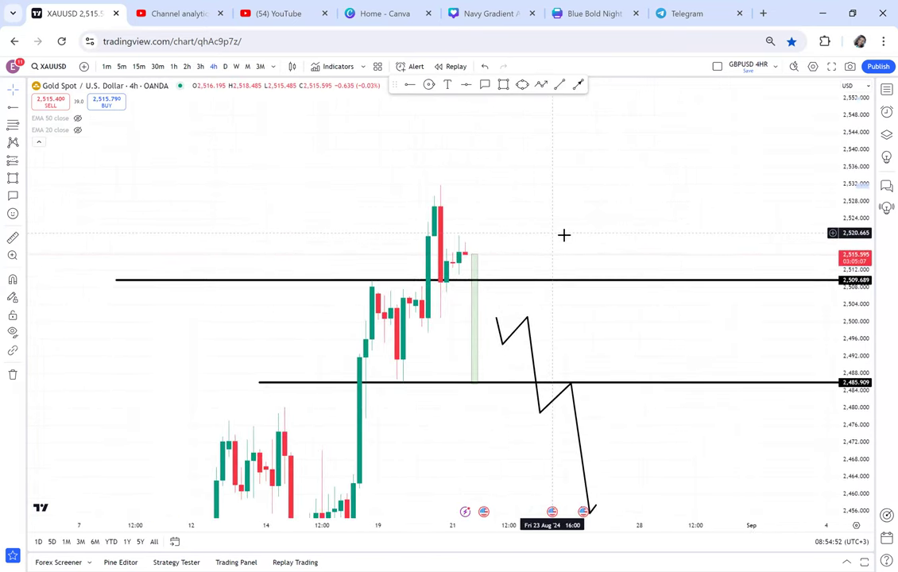
scroll(563, 235, right, 2)
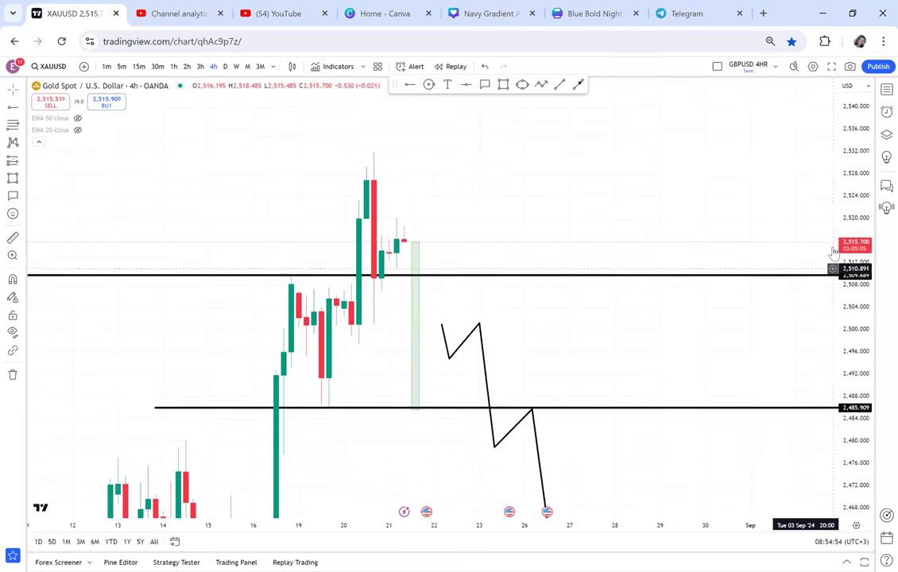
scroll(492, 227, right, 3)
click(428, 84)
click(354, 185)
click(354, 214)
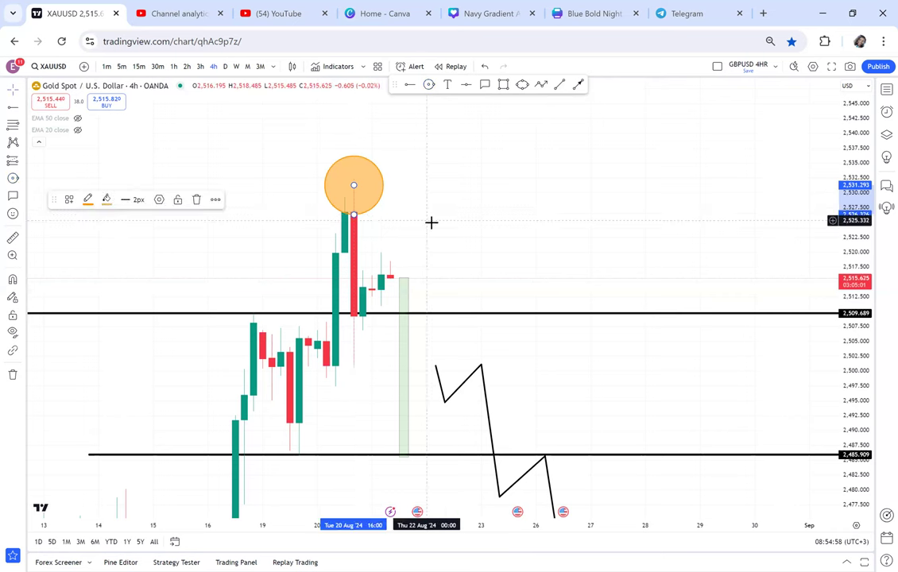
key(Escape)
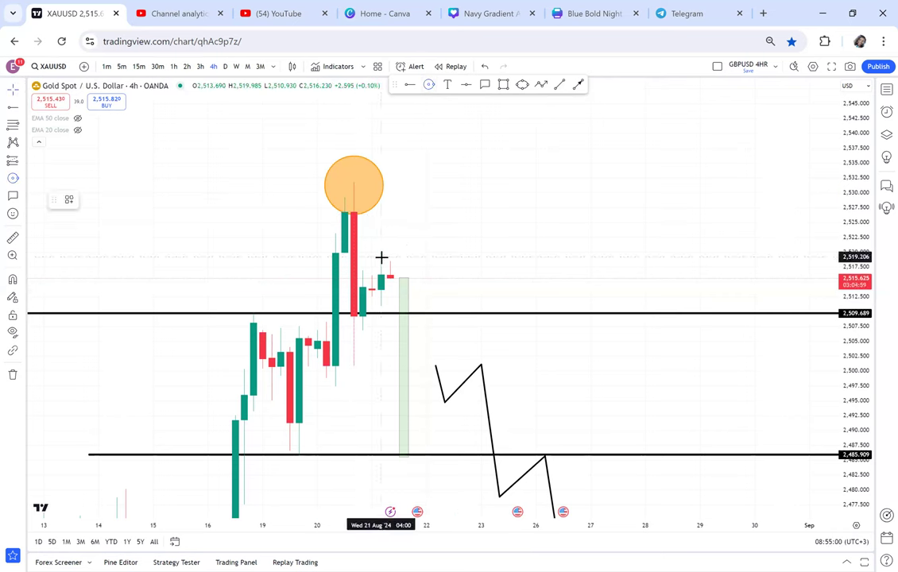
drag(380, 257, 381, 271)
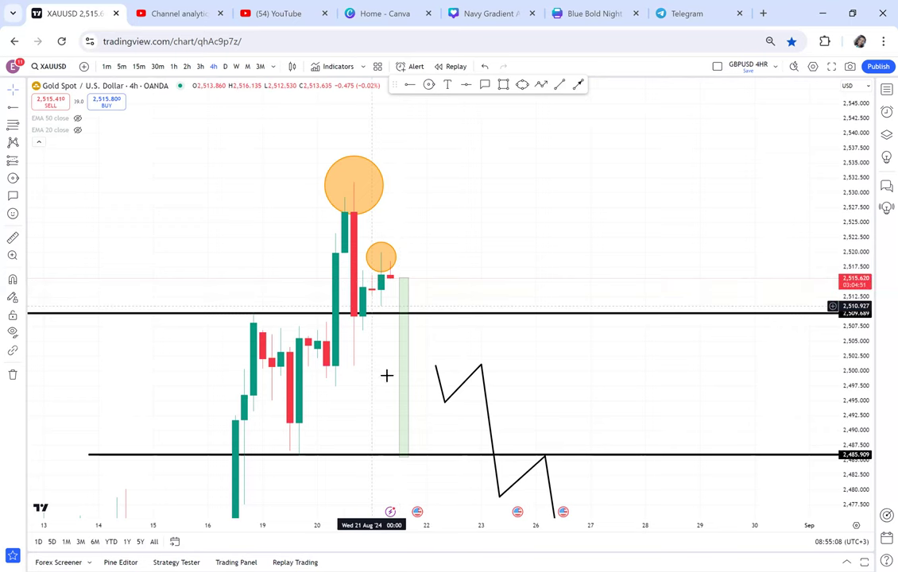
Step: Draw a green rectangle zone from about 2,491 down to the 2,486 ray, spanning 16 to 27 August
drag(486, 208, 523, 157)
scroll(527, 283, down, 4)
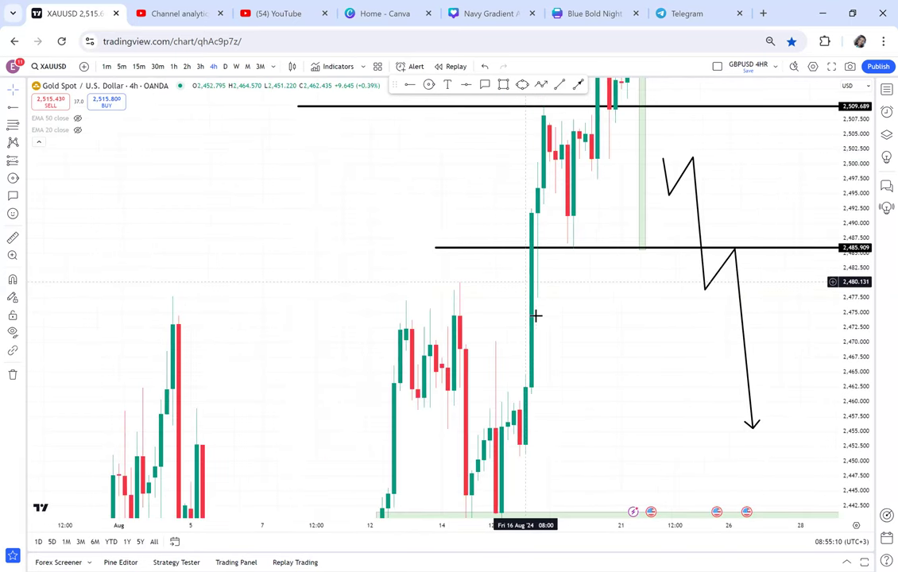
scroll(548, 171, left, 1)
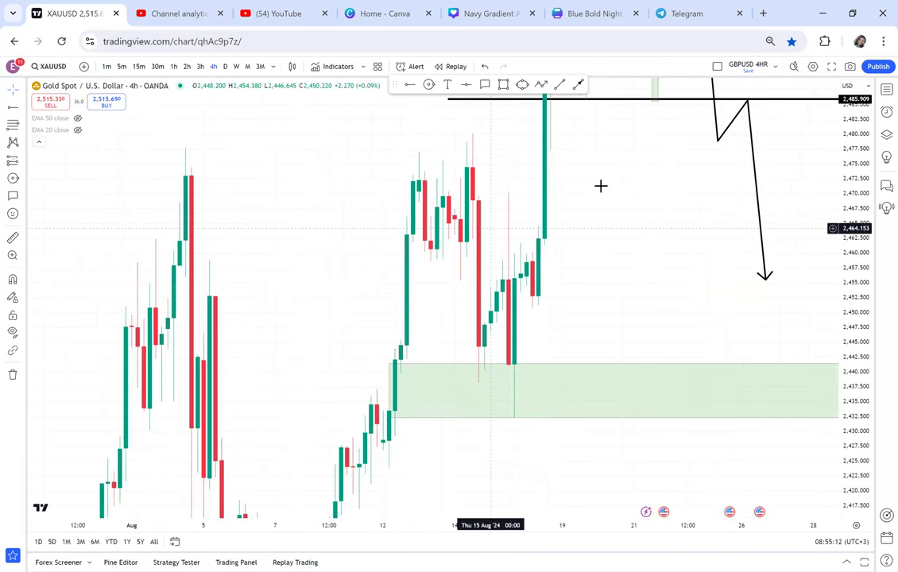
scroll(528, 312, right, 5)
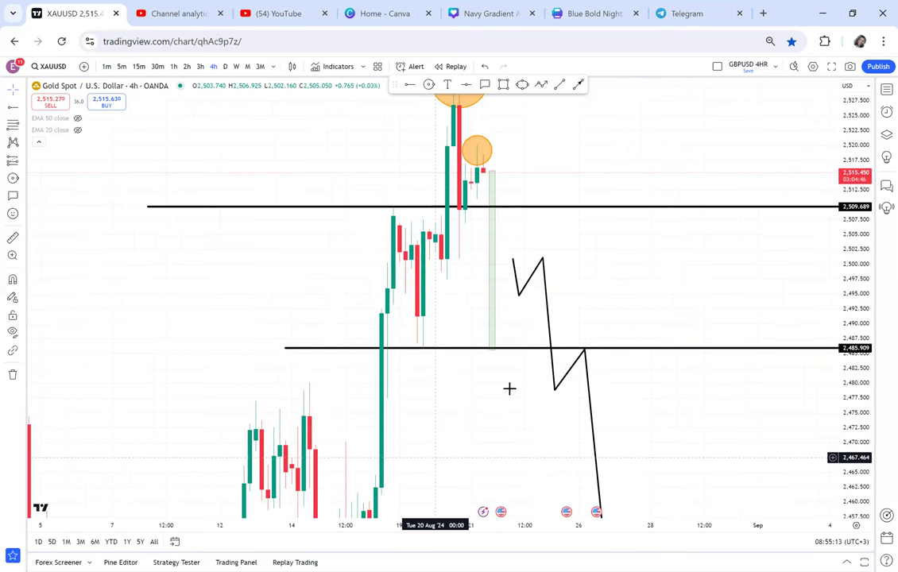
scroll(509, 387, right, 1)
scroll(397, 254, up, 2)
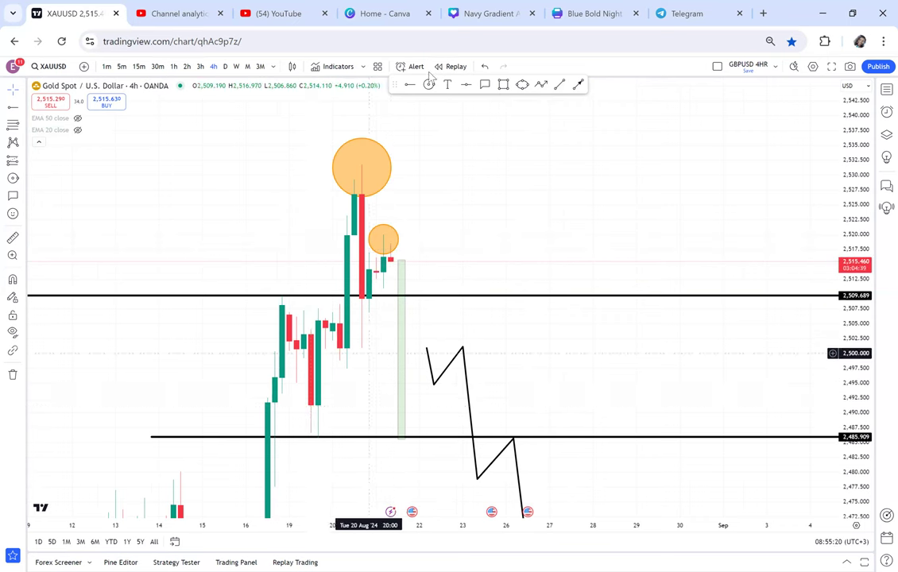
key(alt+shift+r)
click(245, 406)
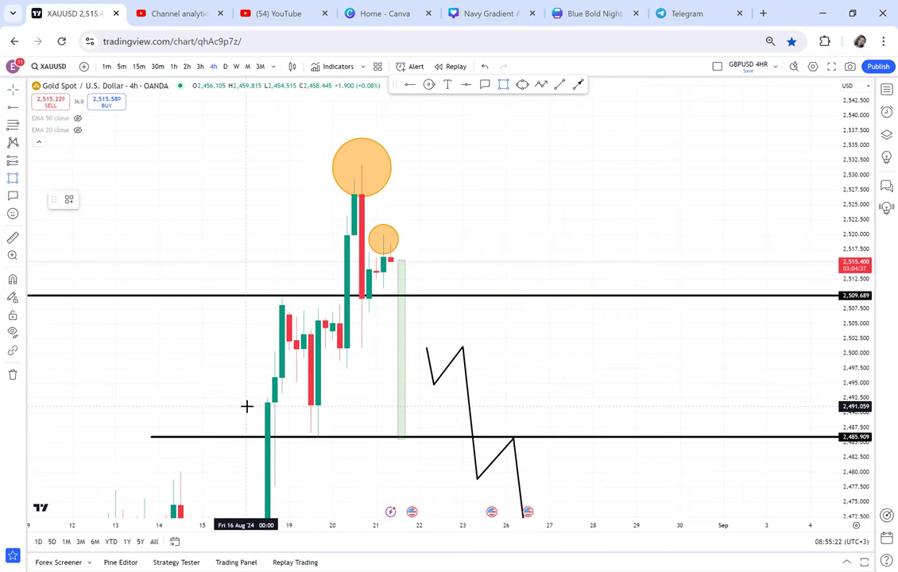
click(538, 418)
drag(548, 421, 557, 436)
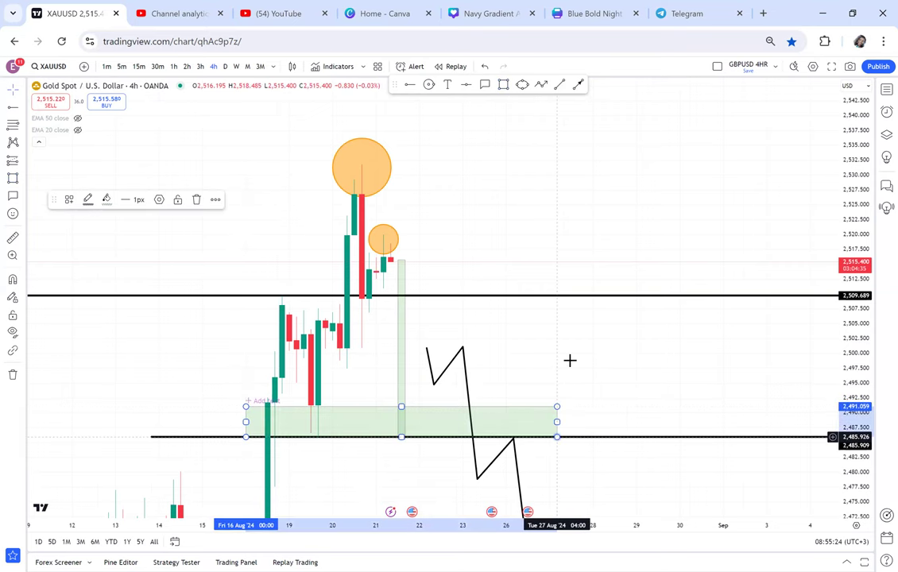
Step: Delete the vertical rectangle beside the current candle and circle the 19 August swing low inside the 2,486 zone
drag(403, 346, 474, 309)
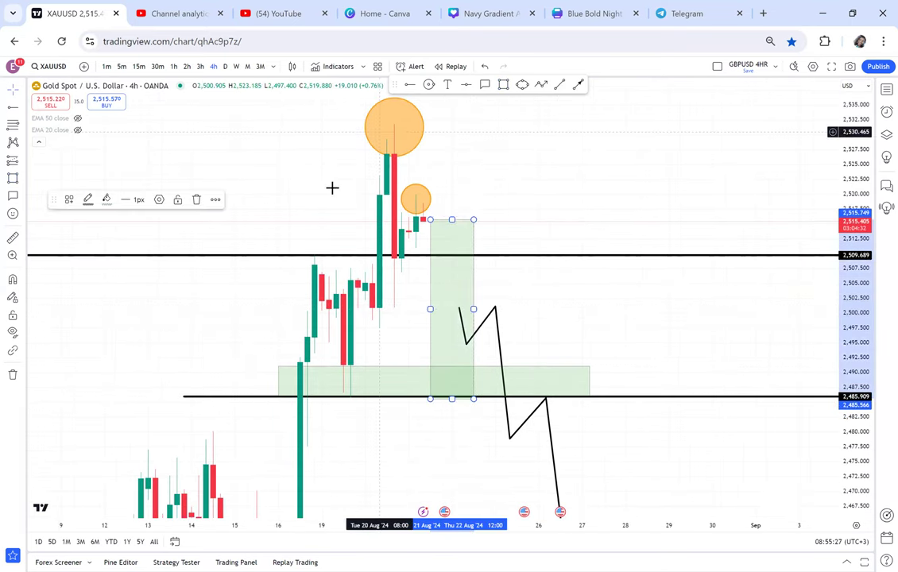
key(Delete)
click(430, 85)
click(351, 386)
click(203, 93)
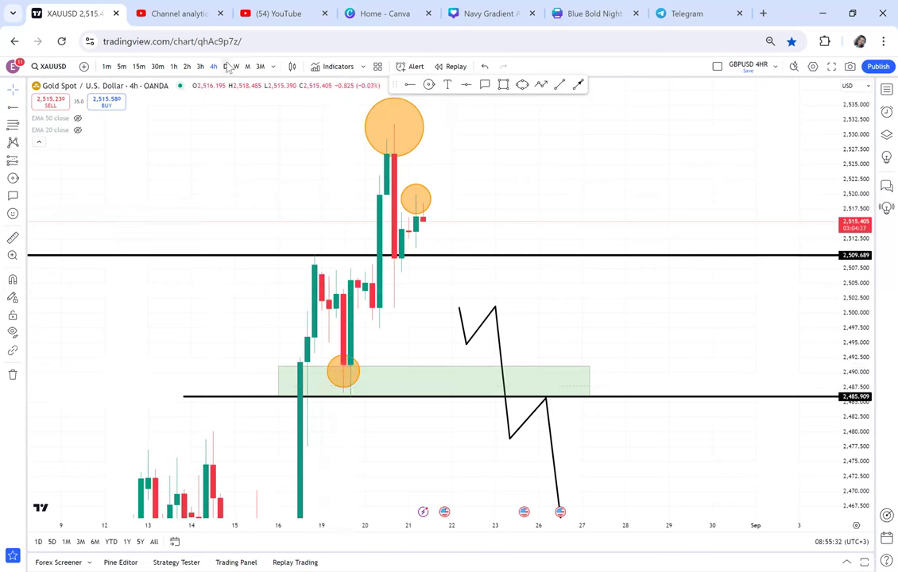
Step: Check the daily chart and draw a thin rectangle from about 2,453 to 2,451, spanning 15 to 28 August, on the 4-hour chart
click(227, 67)
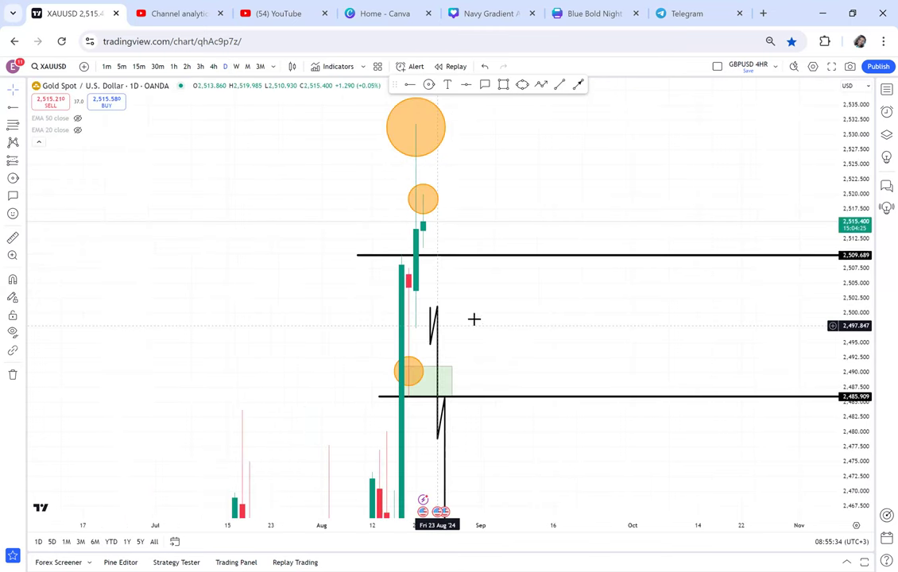
scroll(453, 306, up, 2)
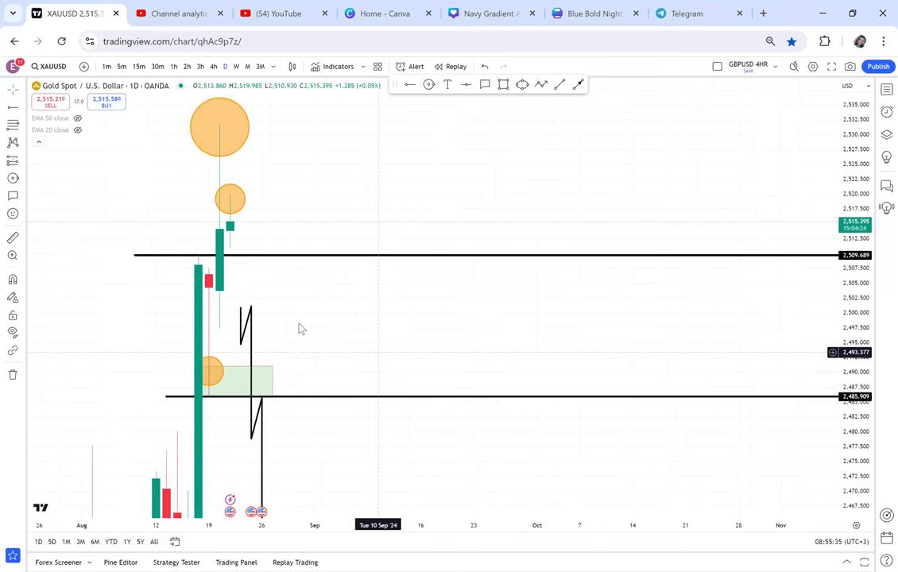
drag(207, 382, 301, 328)
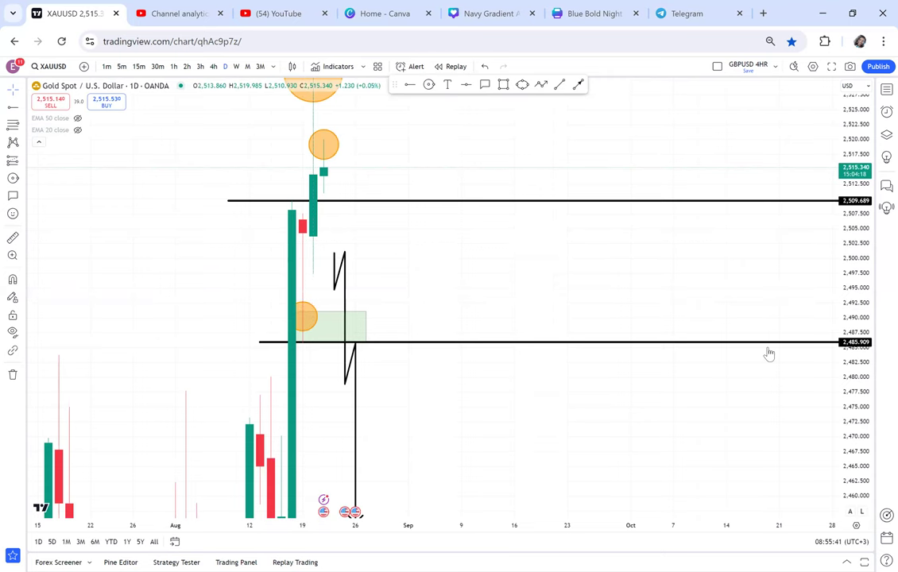
drag(855, 355, 855, 449)
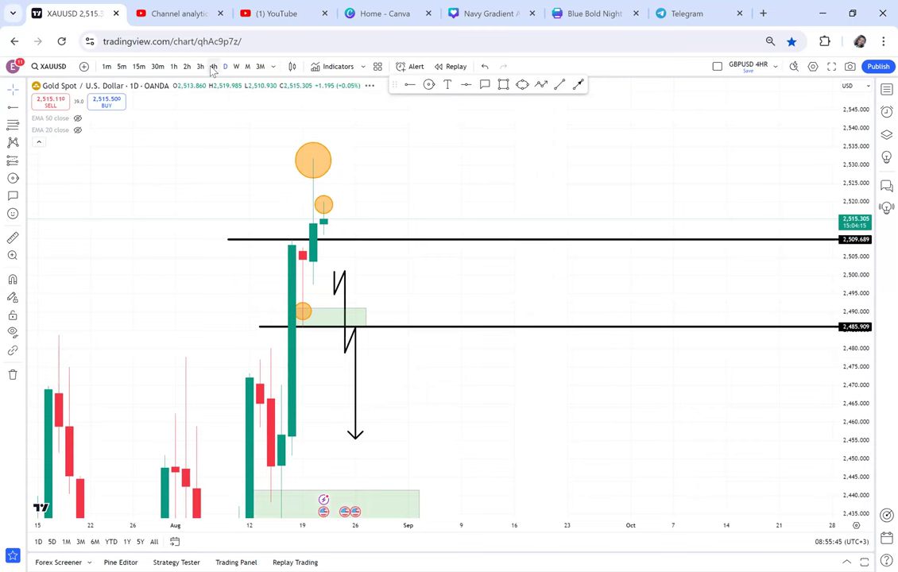
drag(409, 429, 405, 323)
scroll(405, 323, down, 3)
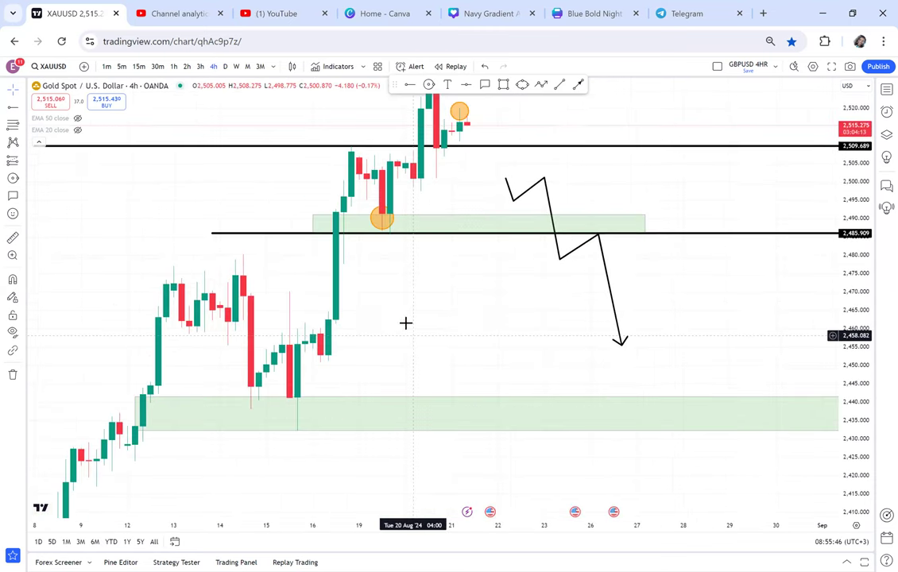
click(502, 85)
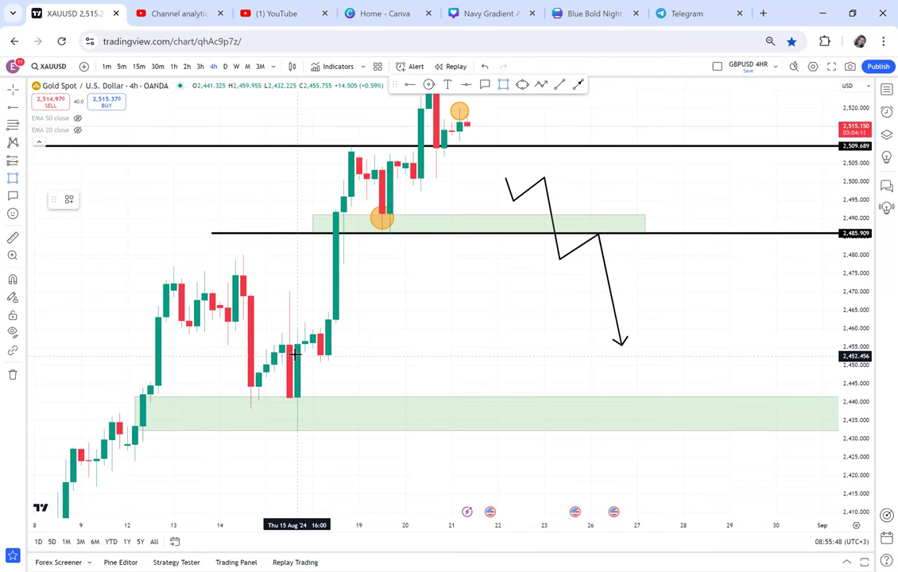
click(676, 351)
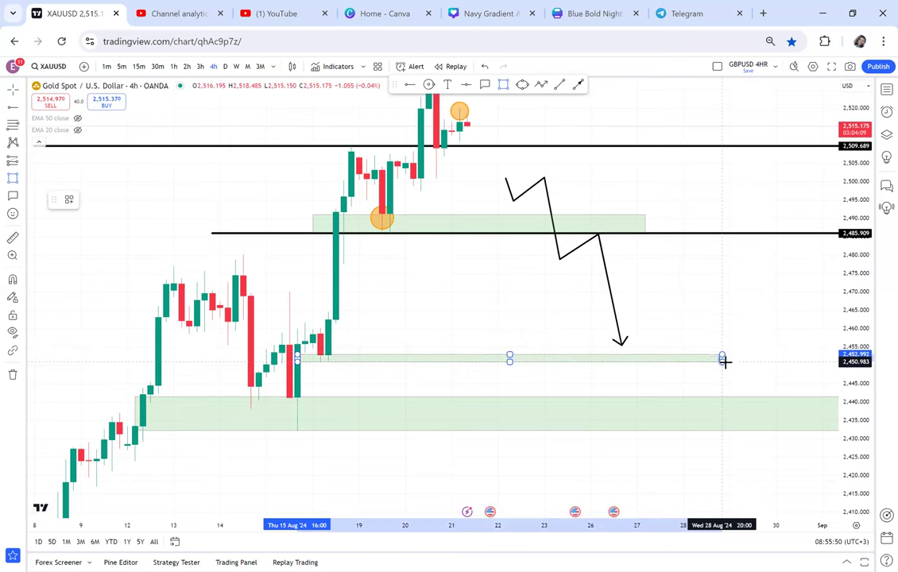
Step: Draw an orange circle on the 16 August swing low at about 2,453, over the thin zone
drag(529, 310, 523, 345)
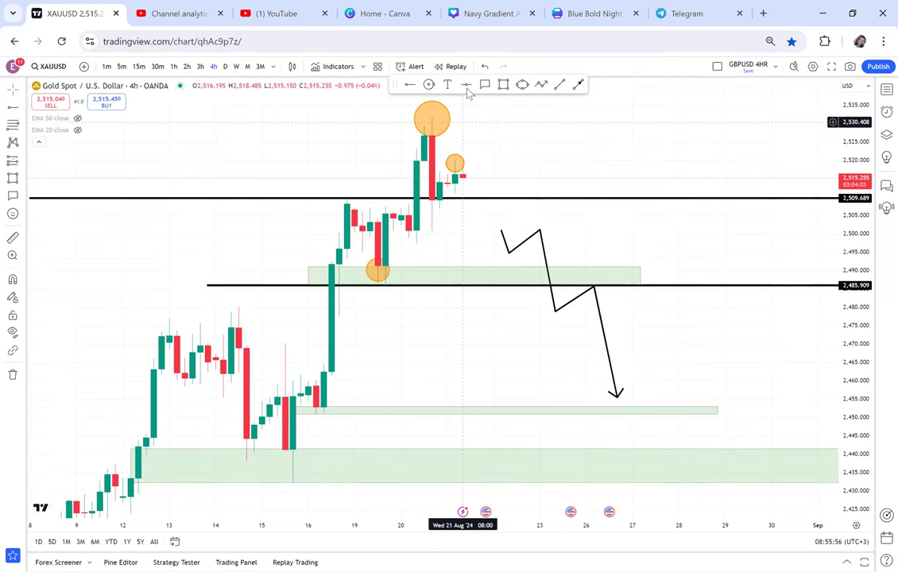
click(429, 85)
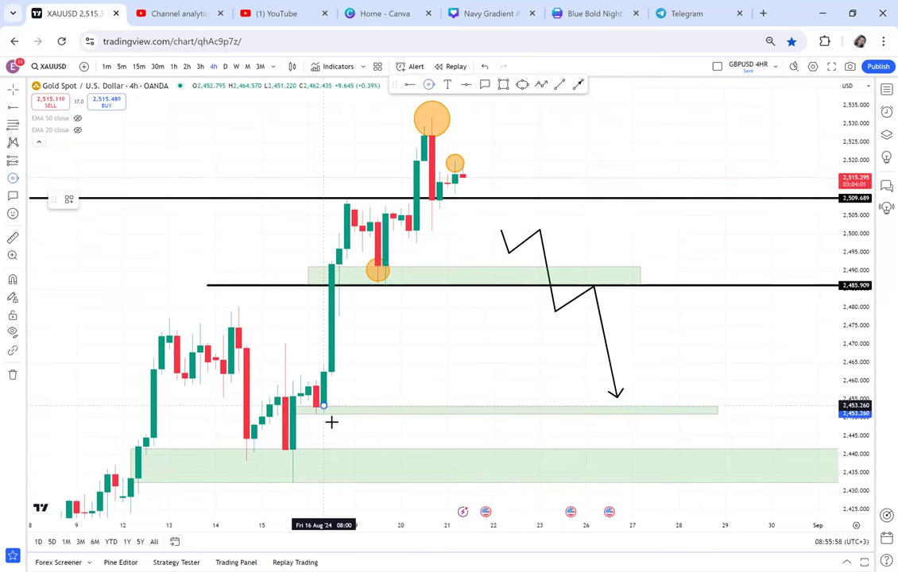
drag(331, 422, 342, 406)
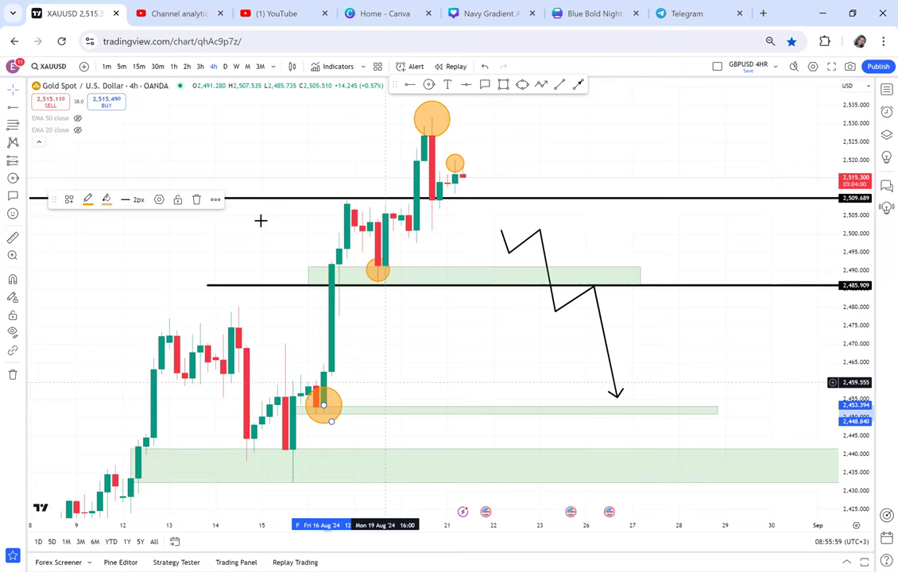
Step: Extend the zigzag path's arrow tip down to about 2,448 on the daily chart and switch back to the 4-hour timeframe
click(224, 65)
scroll(371, 311, up, 2)
scroll(294, 436, up, 1)
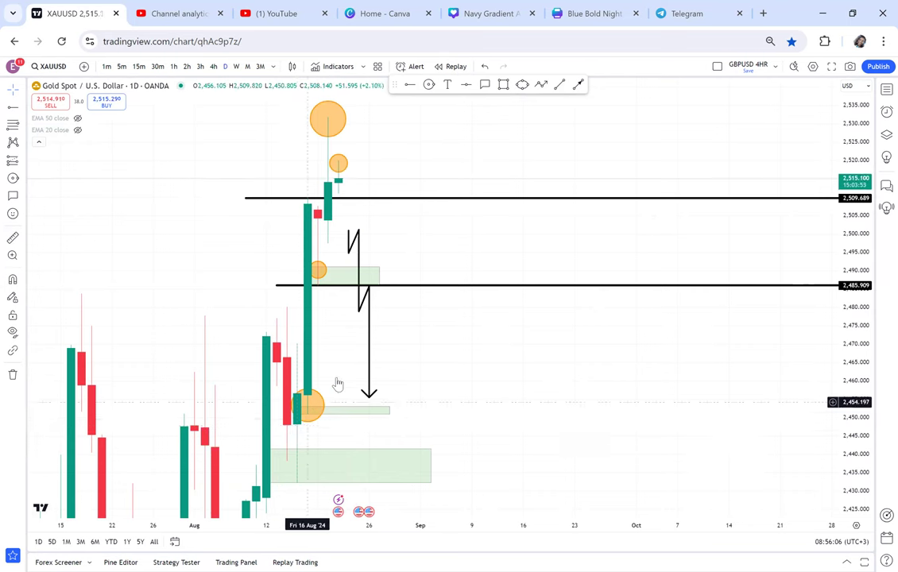
drag(369, 397, 369, 425)
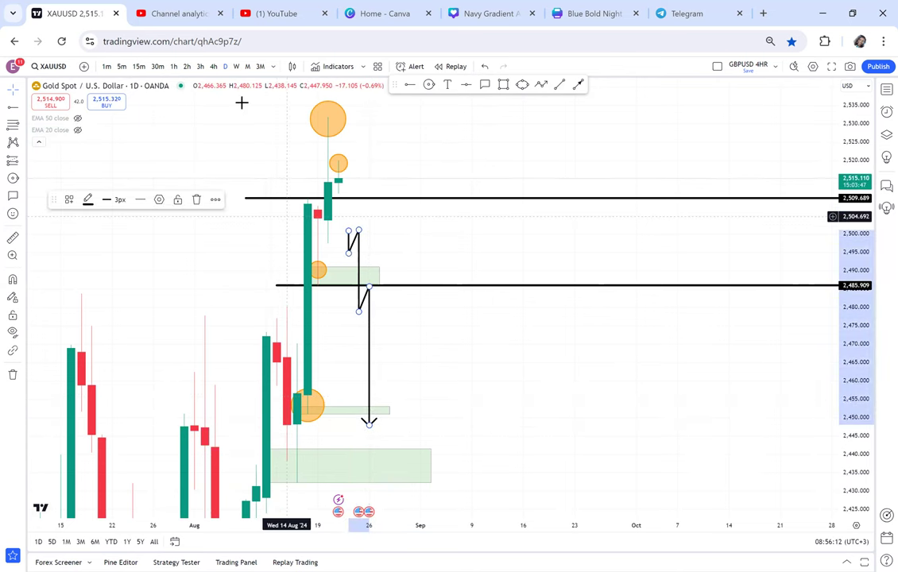
click(214, 68)
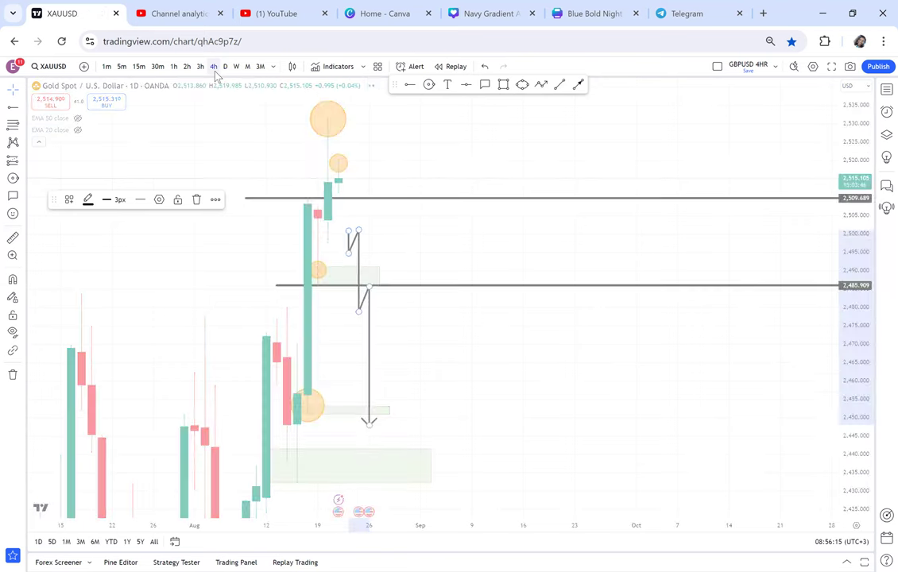
scroll(532, 226, down, 2)
drag(533, 229, 434, 297)
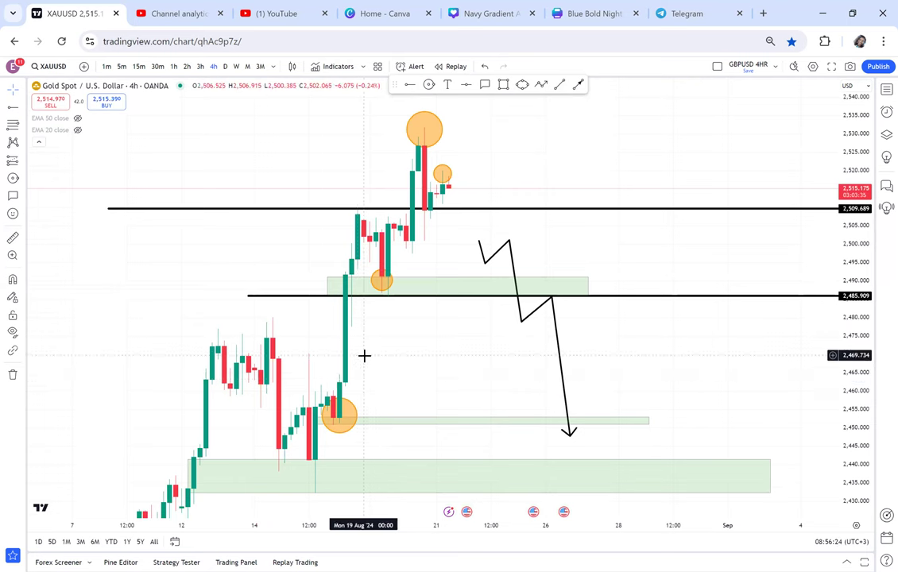
Step: Check gold on the 3-hour, 2-hour and 1-hour charts and switch to the 30-minute timeframe
click(201, 67)
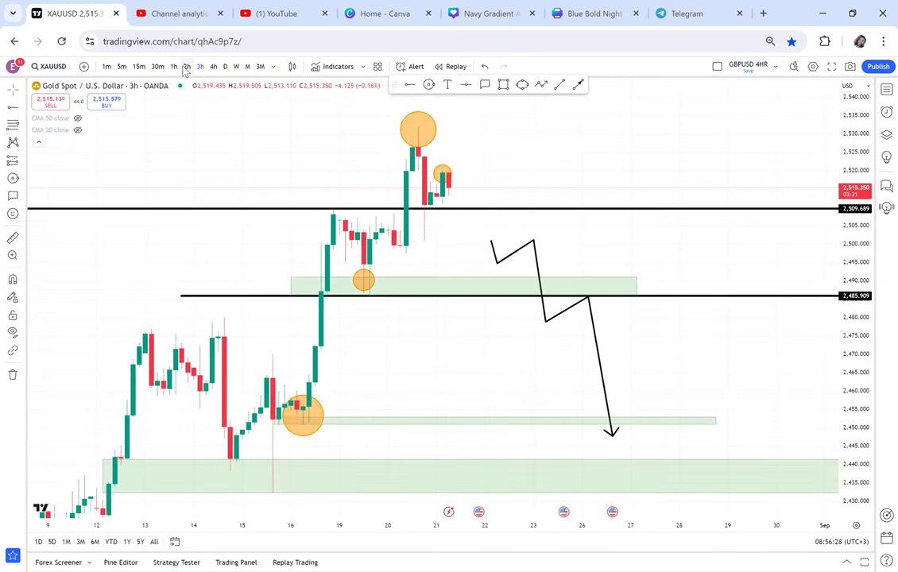
click(186, 67)
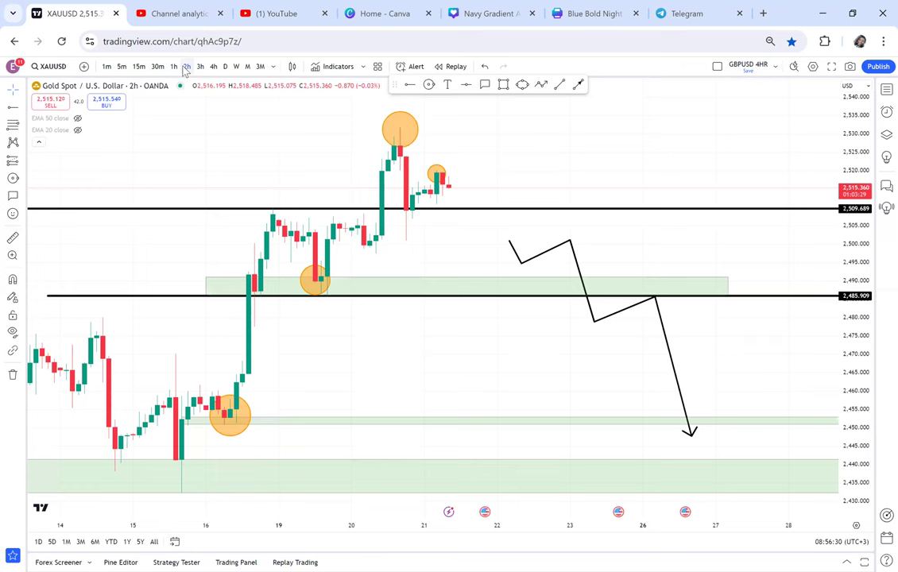
click(174, 67)
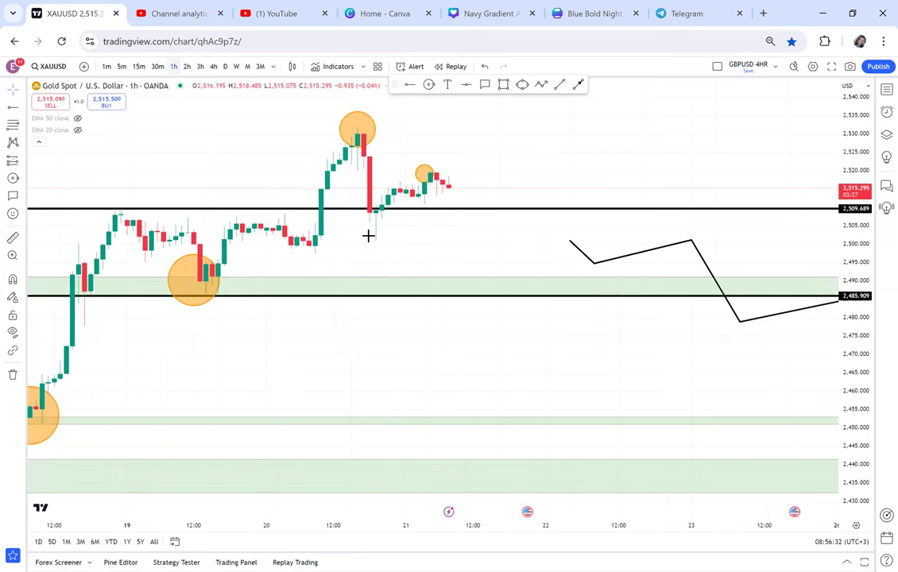
click(156, 68)
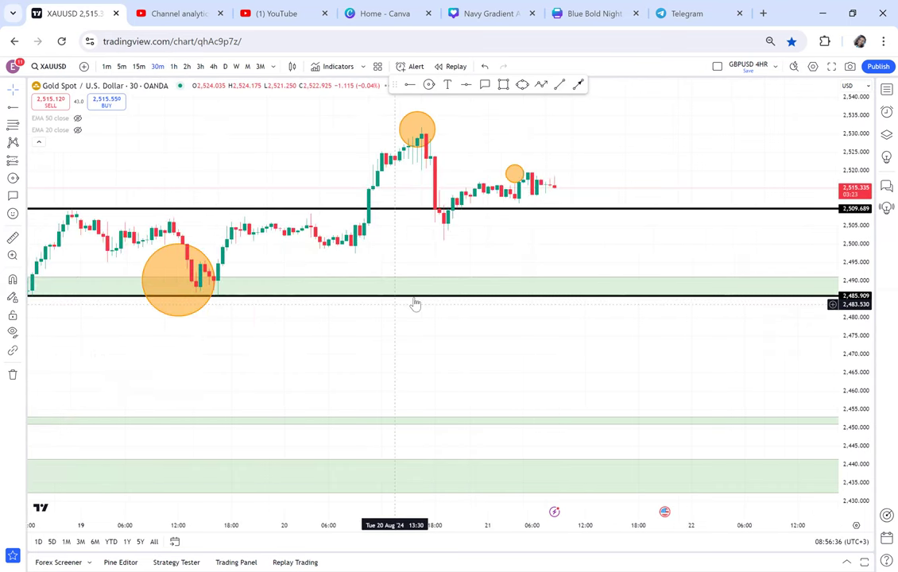
key(alt+shift+r)
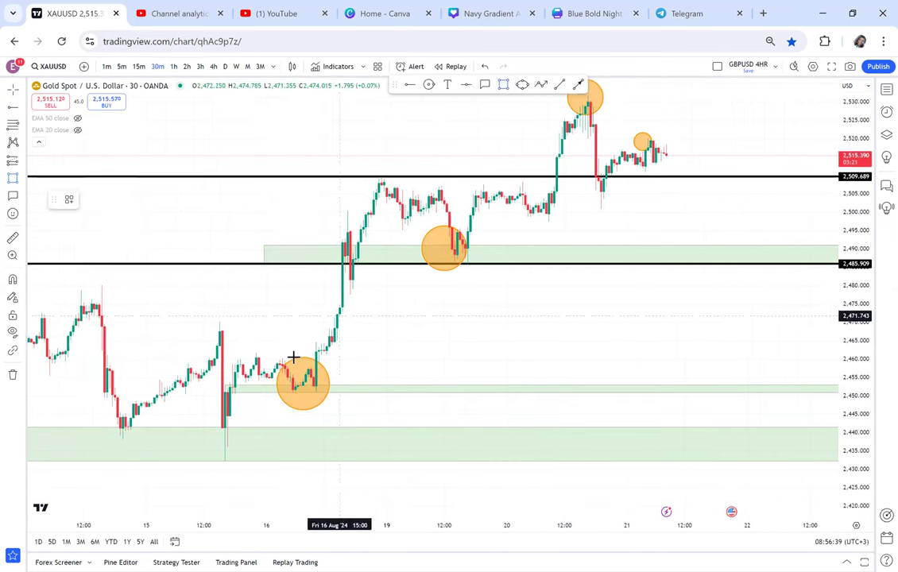
click(326, 332)
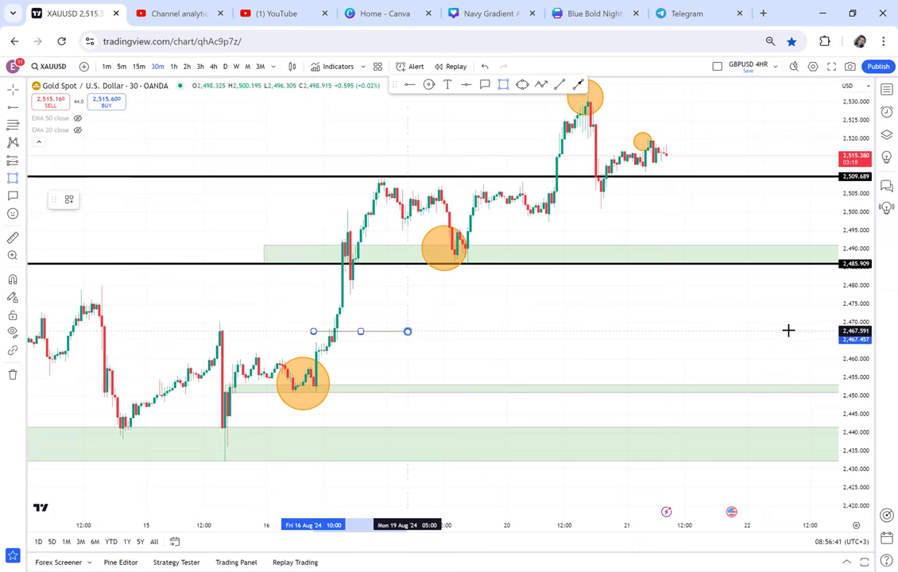
click(825, 346)
Step: Remove all drawings from the gold chart
click(32, 387)
click(13, 377)
click(47, 373)
Step: Draw a green rectangle from about 2,468 to 2,464, spanning 16 August 10:00 to 22 August 09:30, on the 30-minute chart
click(503, 84)
click(313, 329)
click(696, 344)
drag(727, 342, 797, 343)
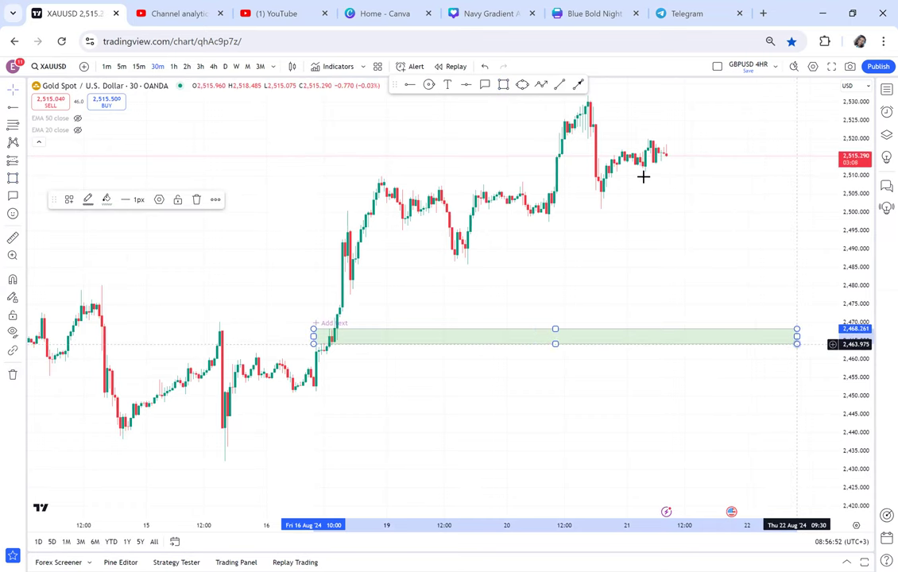
drag(666, 156, 642, 162)
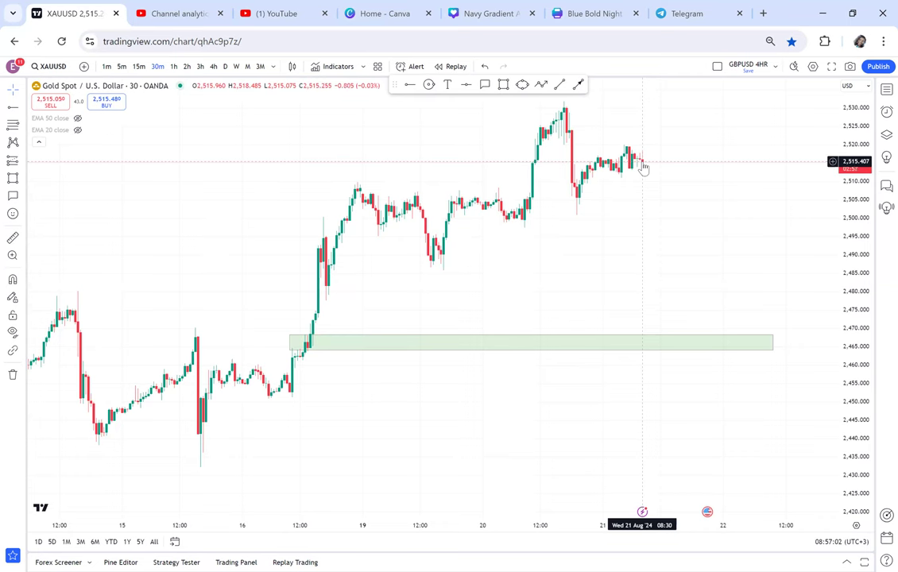
click(522, 84)
click(305, 342)
click(322, 350)
click(313, 361)
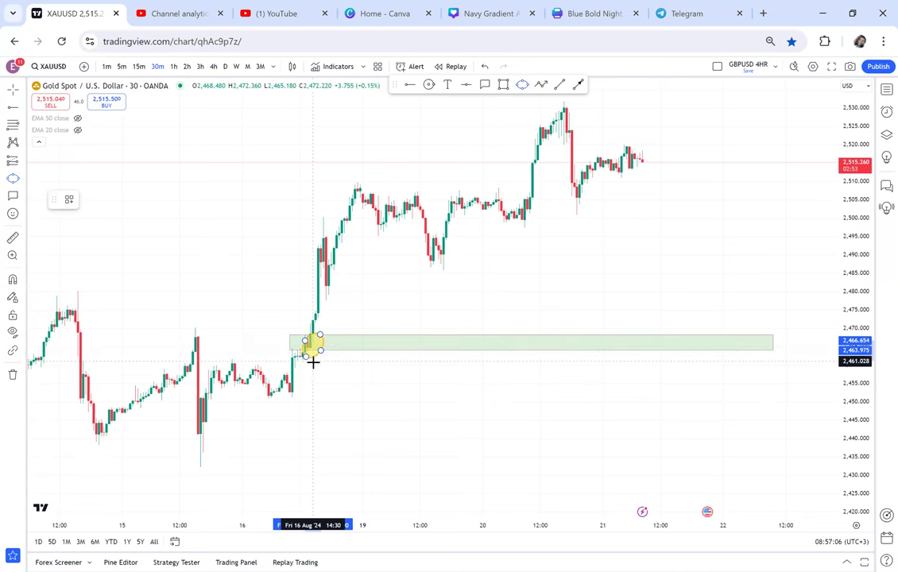
click(194, 199)
Step: Draw an orange circle over the 16 August candles at the rectangle's start, centred at about 2,467
click(428, 84)
click(302, 339)
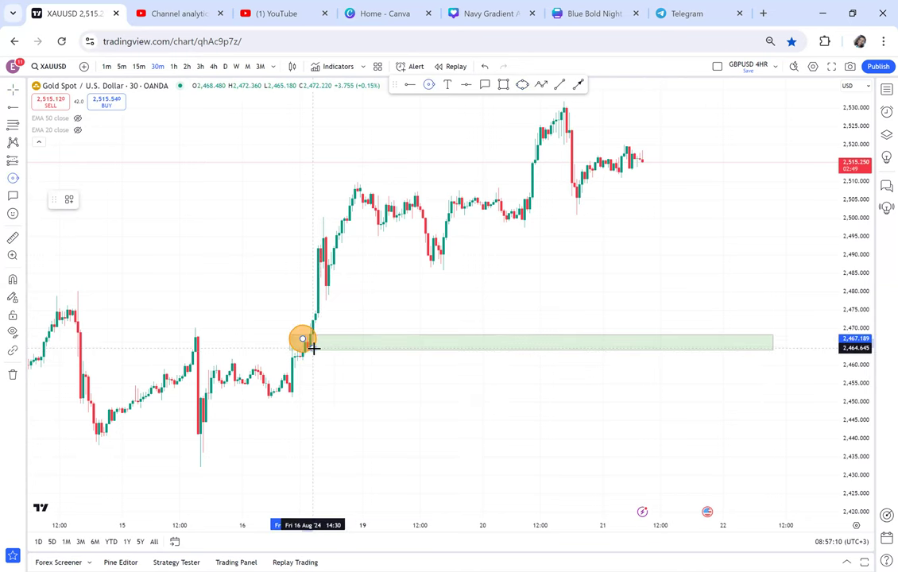
click(315, 349)
Step: Thin the rectangle to about 2,464.9 to 2,463.5, starting on 16 August at 09:30, and recentre the orange circle over it
drag(315, 339, 287, 346)
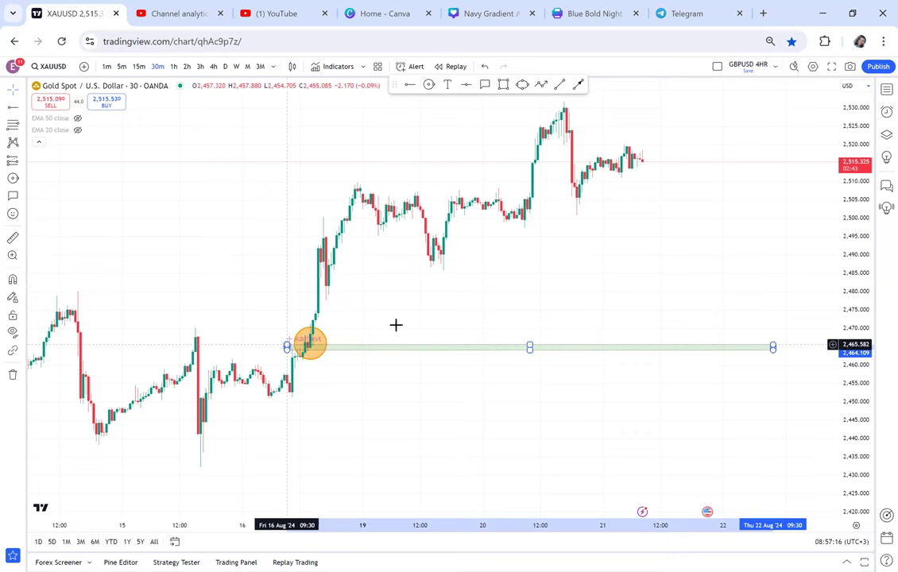
click(819, 454)
drag(840, 364, 773, 386)
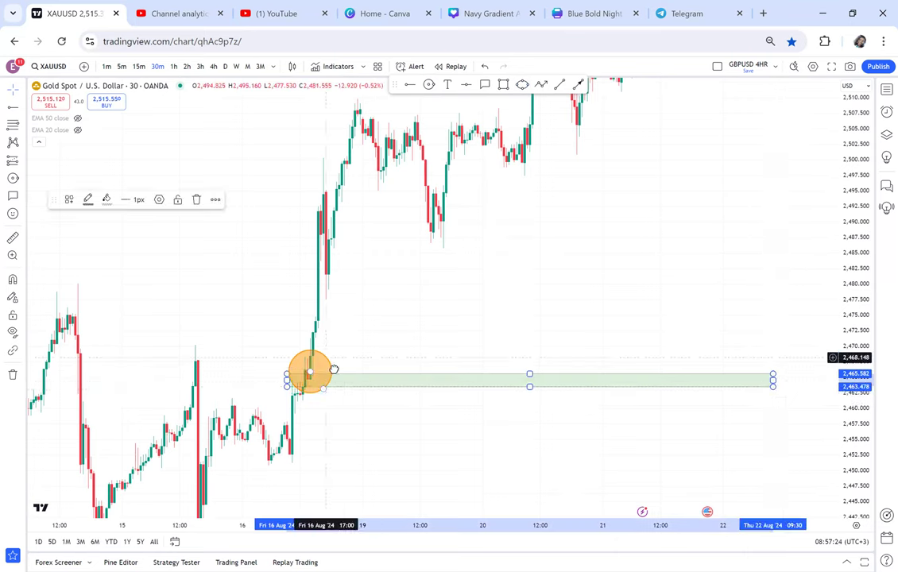
drag(331, 370, 285, 381)
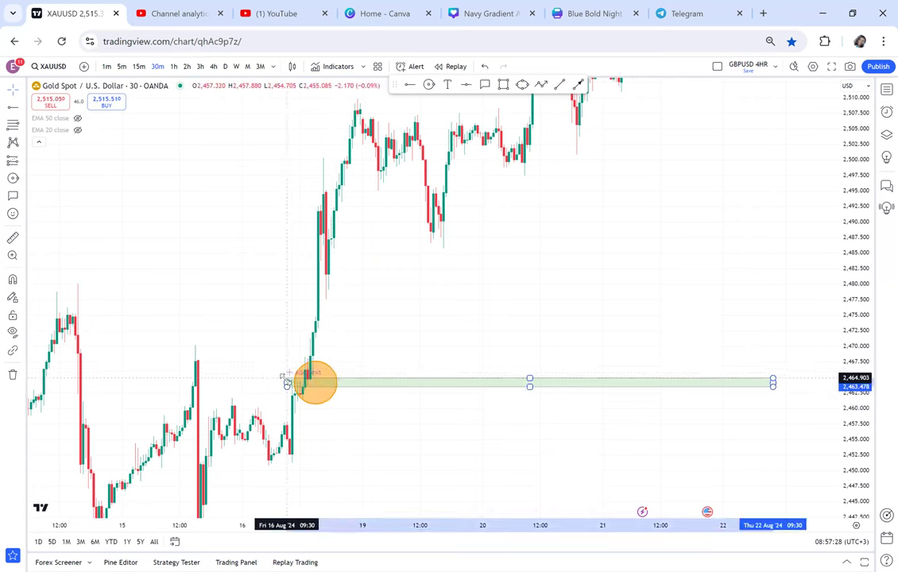
click(411, 368)
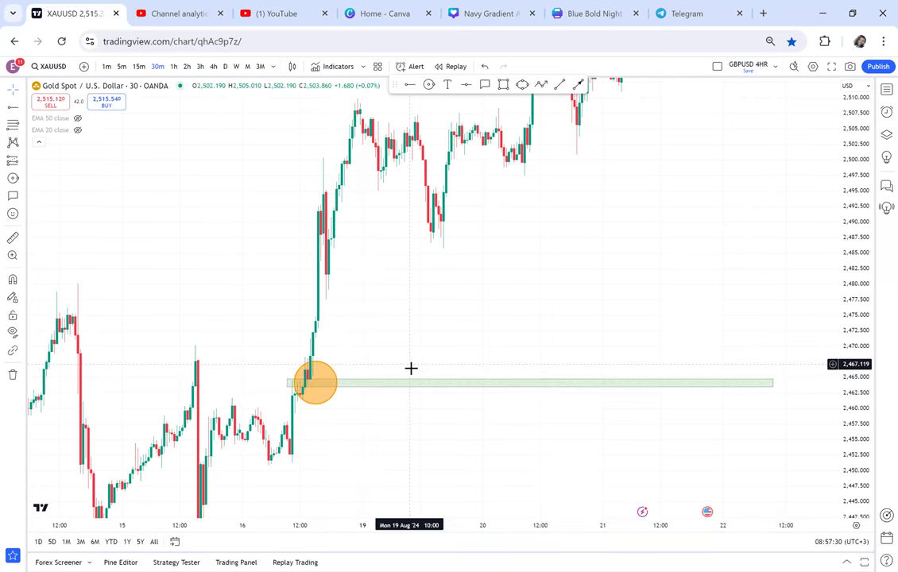
Step: Measure the price drop from the current 21 August candle down to the thin green zone
drag(566, 262, 537, 320)
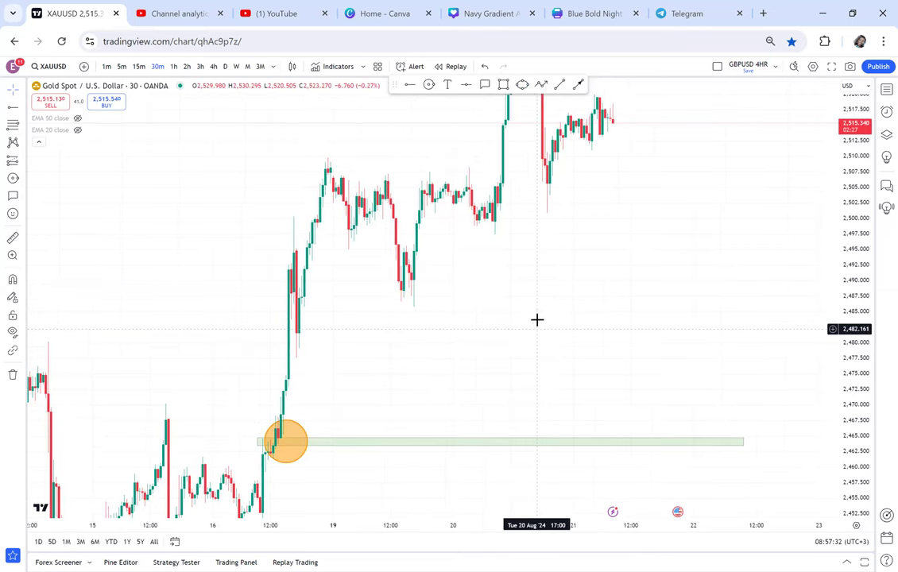
scroll(788, 281, down, 1)
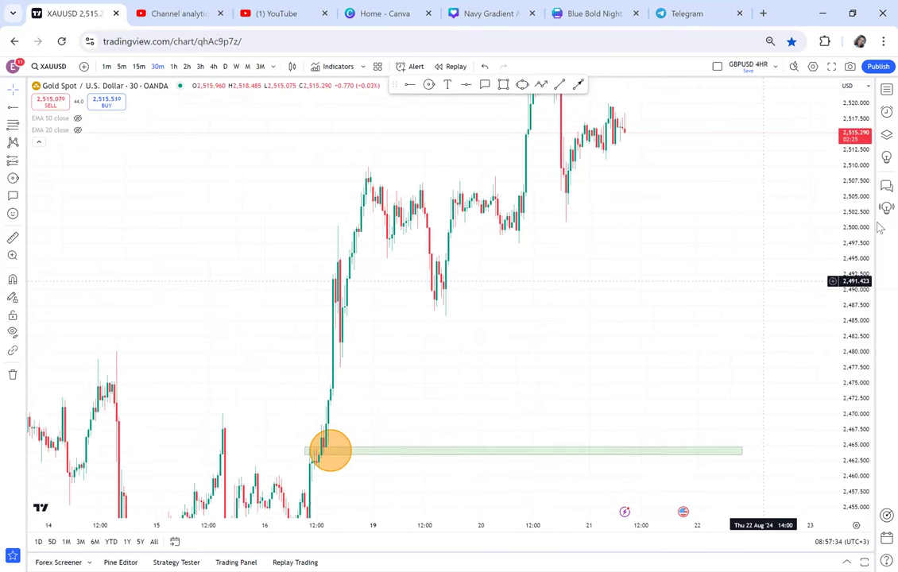
drag(855, 208, 842, 333)
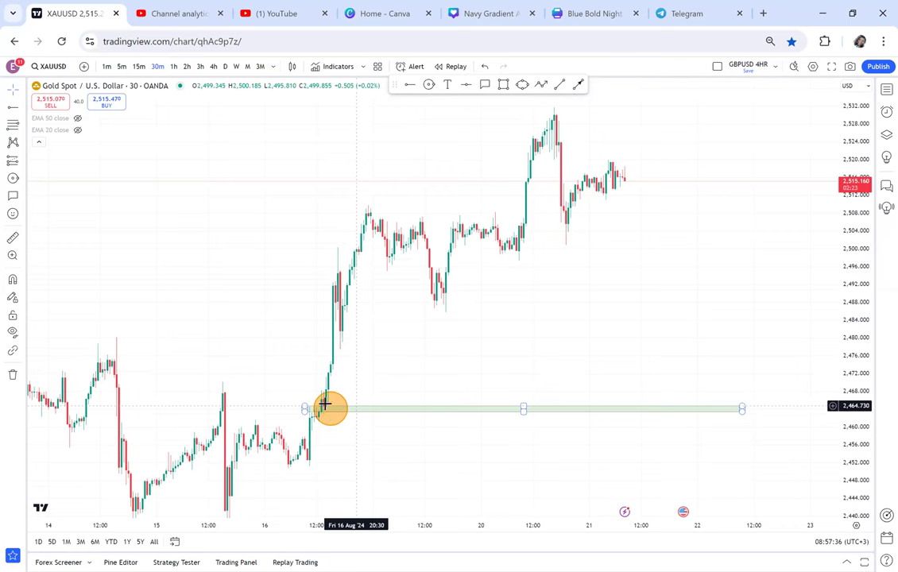
click(469, 155)
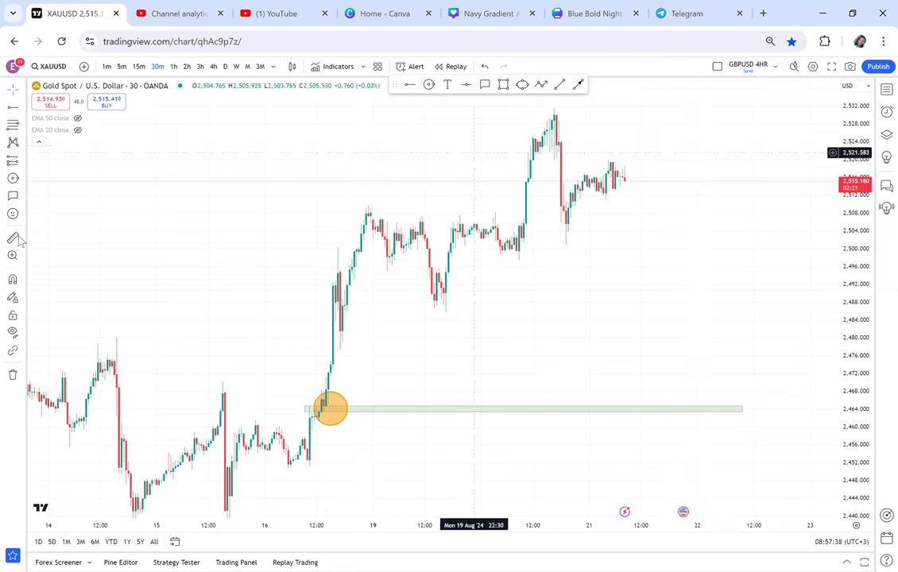
click(626, 179)
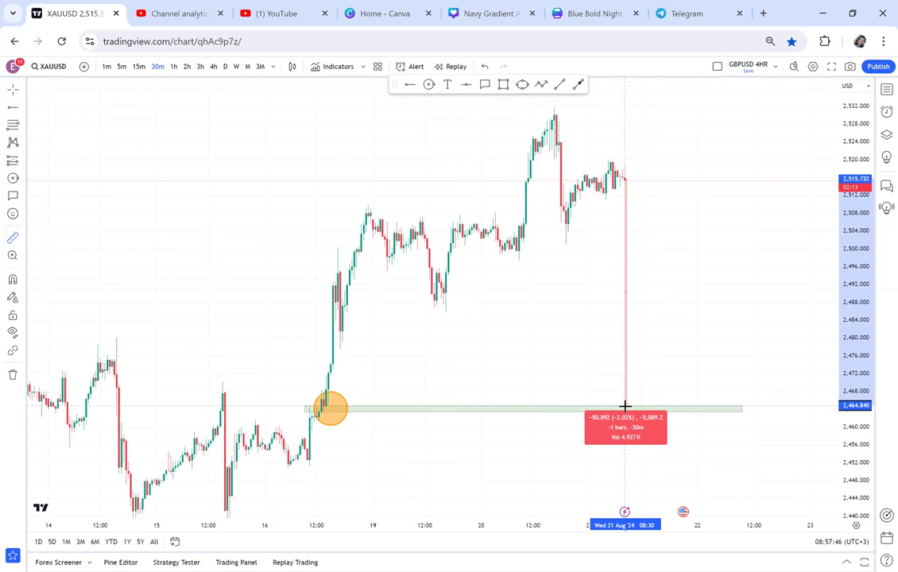
click(624, 406)
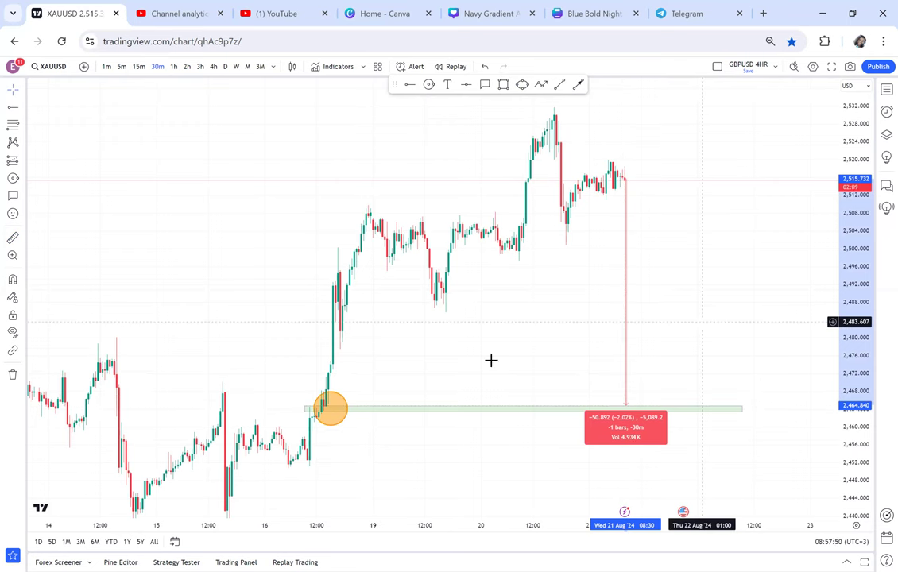
Step: Measure the sharp 15 August price drop before the circled zone and clear the measurement
drag(241, 368, 444, 224)
scroll(444, 224, up, 1)
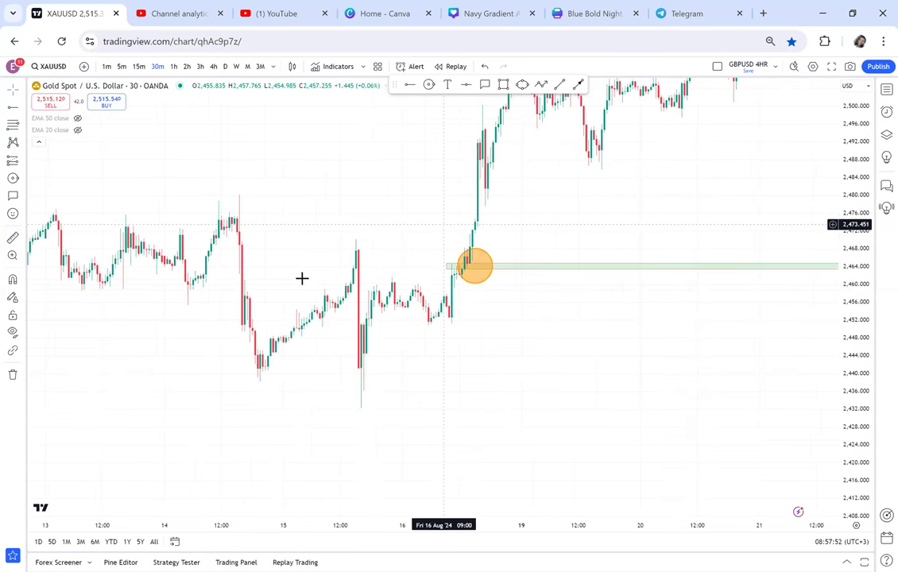
drag(476, 266, 439, 265)
click(11, 237)
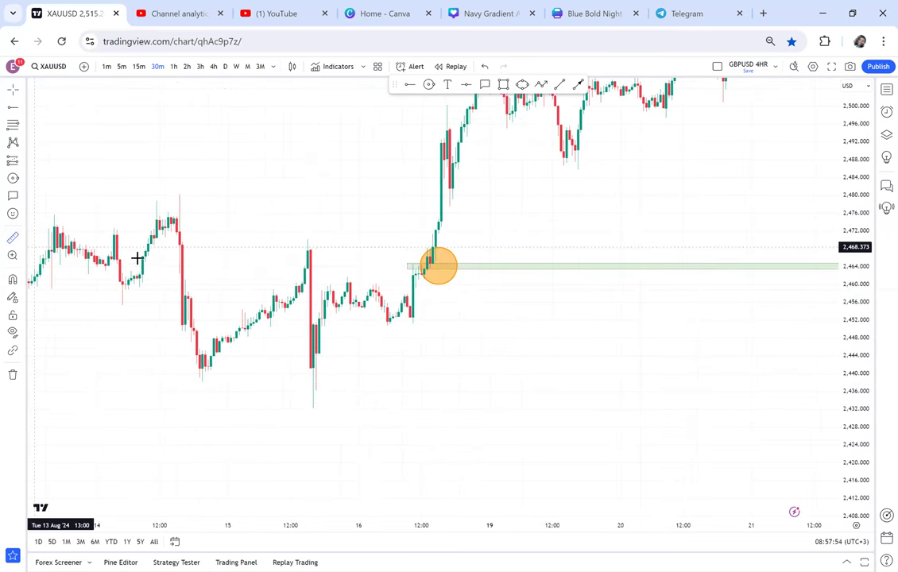
click(302, 249)
click(255, 367)
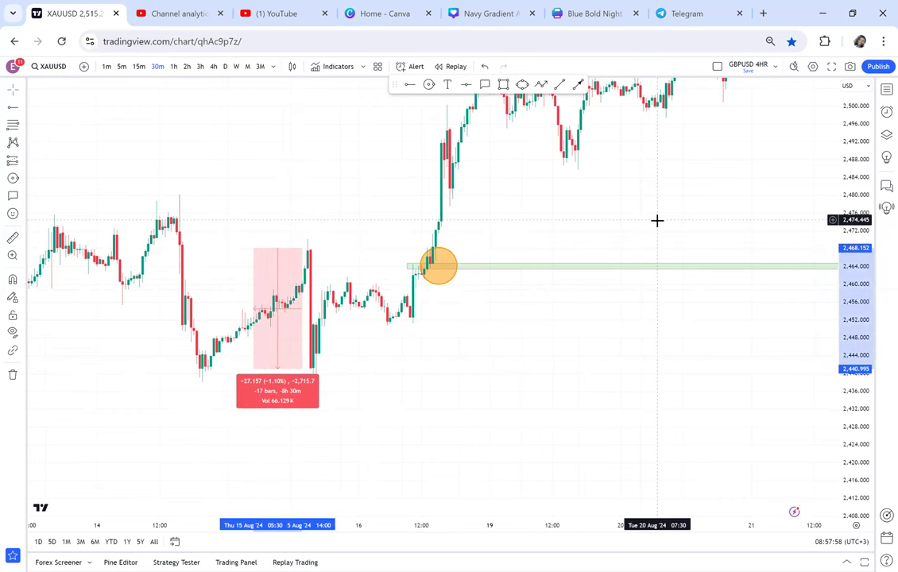
click(499, 345)
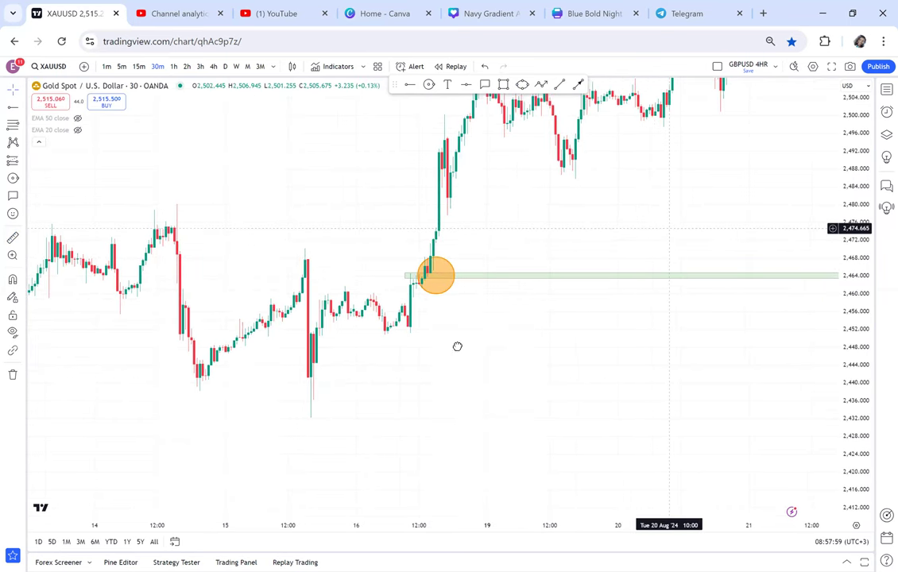
Step: Add a price label on the thin green zone at 2,464.288 and set its text size to 28
drag(669, 228, 452, 339)
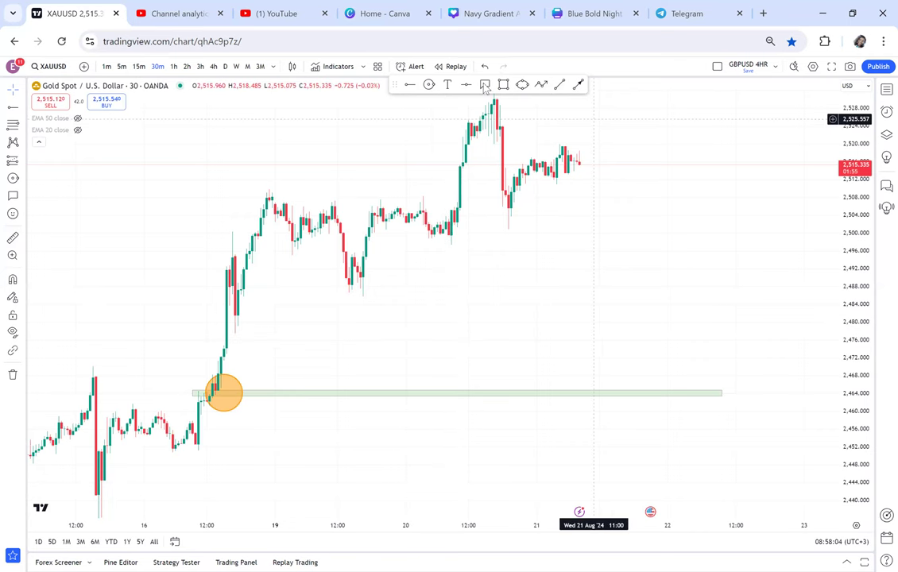
click(23, 195)
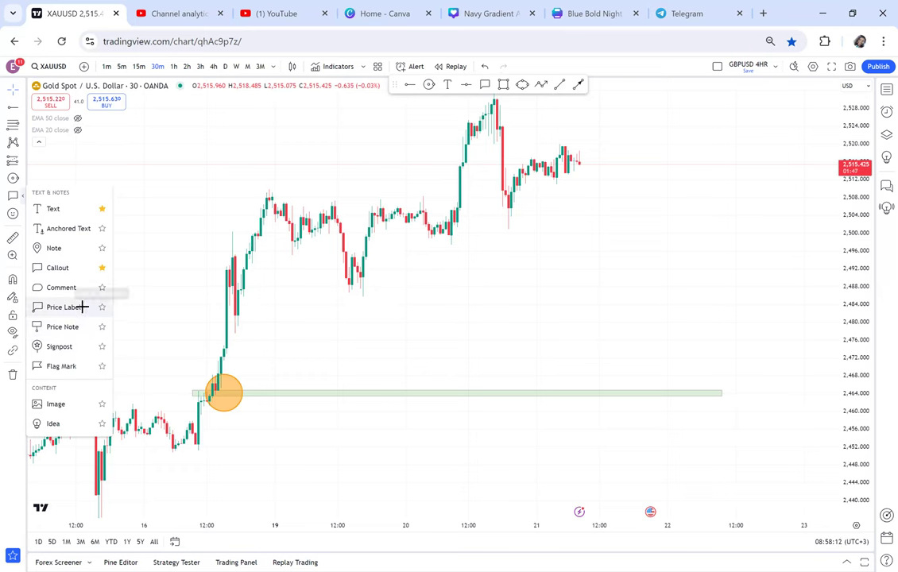
click(83, 308)
click(542, 391)
click(124, 202)
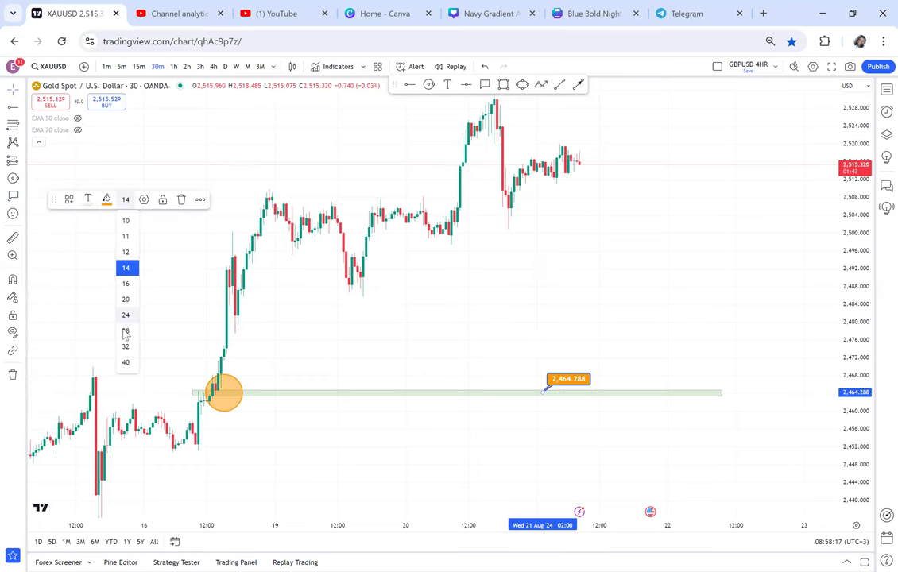
click(121, 332)
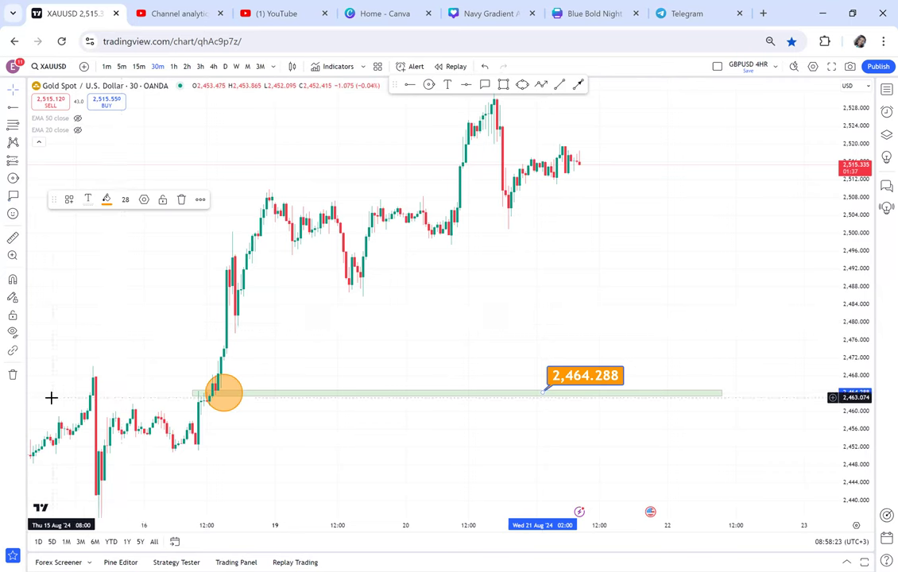
Step: Check the labelled zone on the 1-hour through daily charts and return to the 4-hour timeframe
click(174, 67)
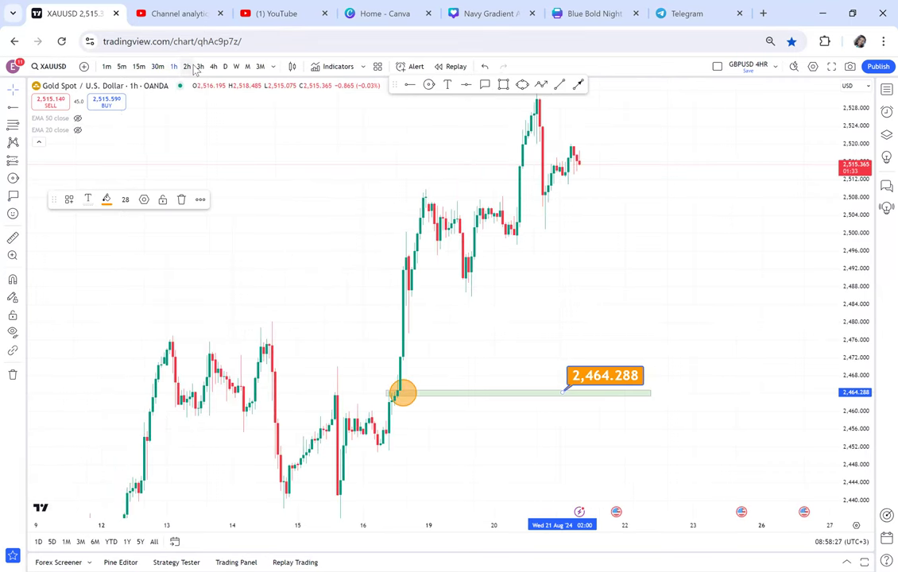
click(188, 68)
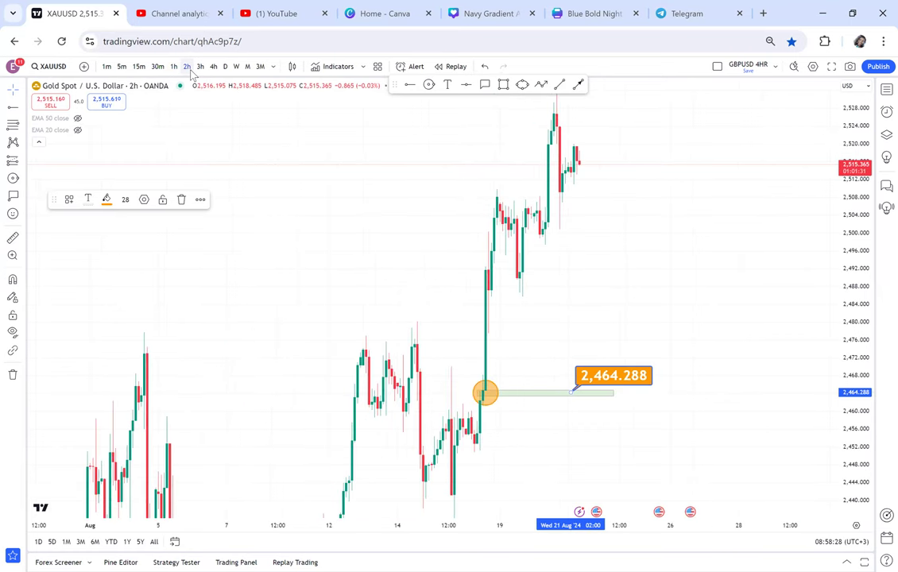
click(202, 68)
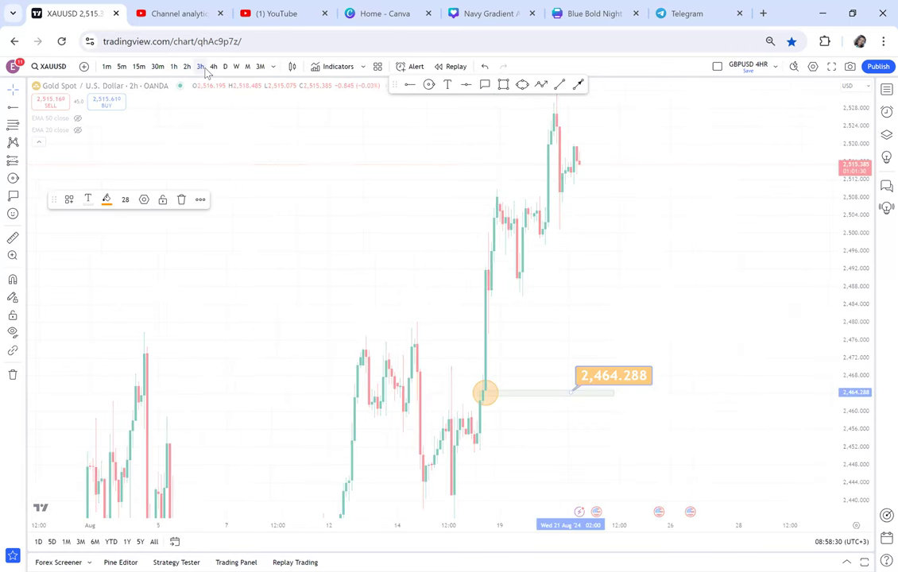
click(213, 69)
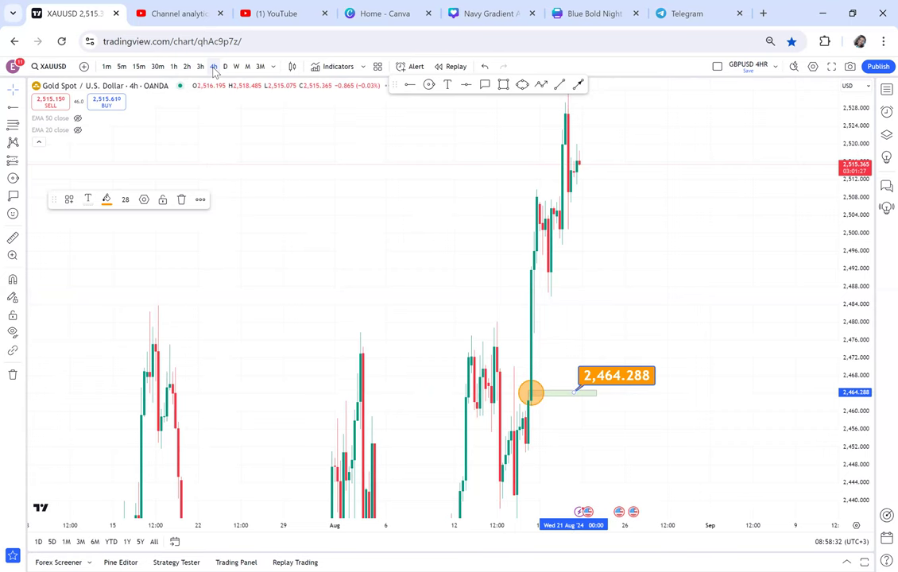
click(226, 67)
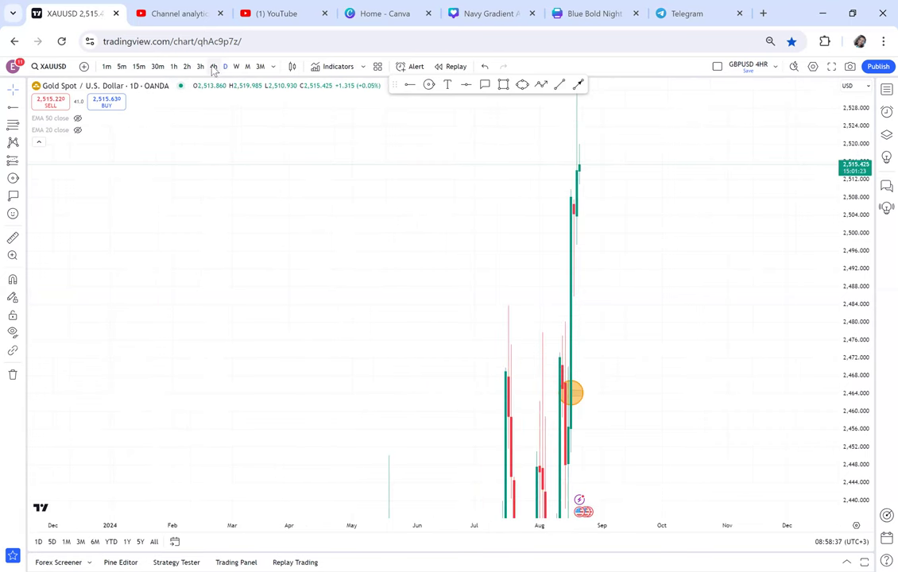
click(213, 67)
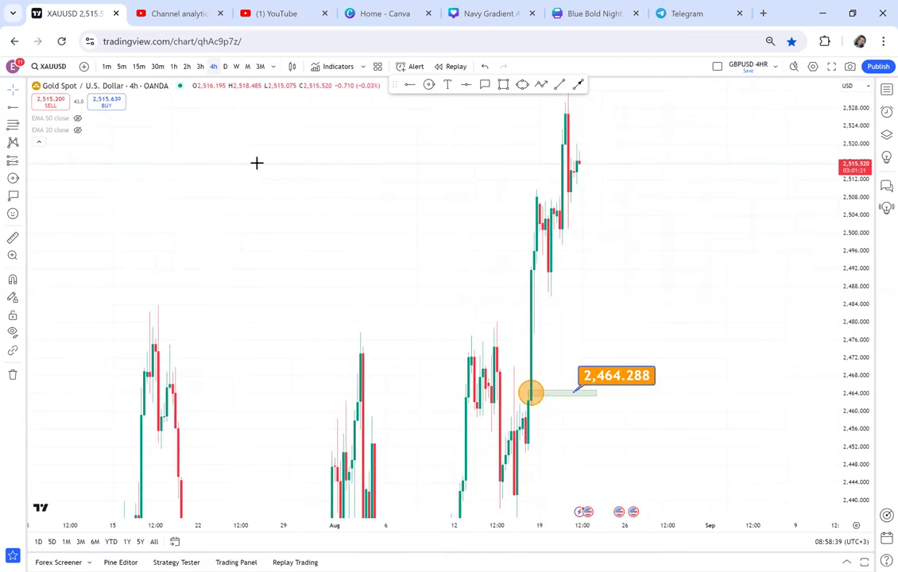
scroll(682, 288, up, 7)
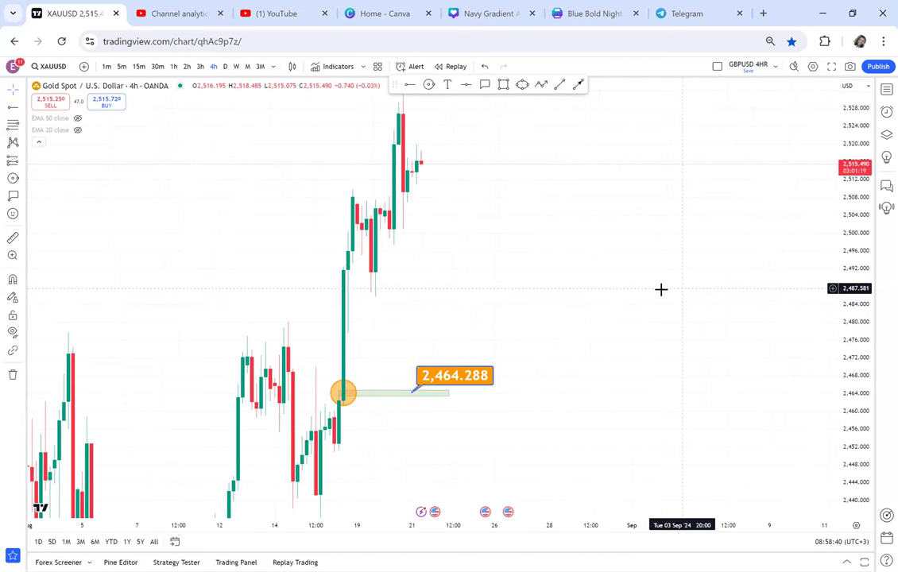
Step: Draw a narrow rectangle from the current 4-hour candle down to the green zone and fill it red at 88% opacity
drag(495, 285, 565, 273)
scroll(563, 271, up, 1)
drag(504, 253, 523, 285)
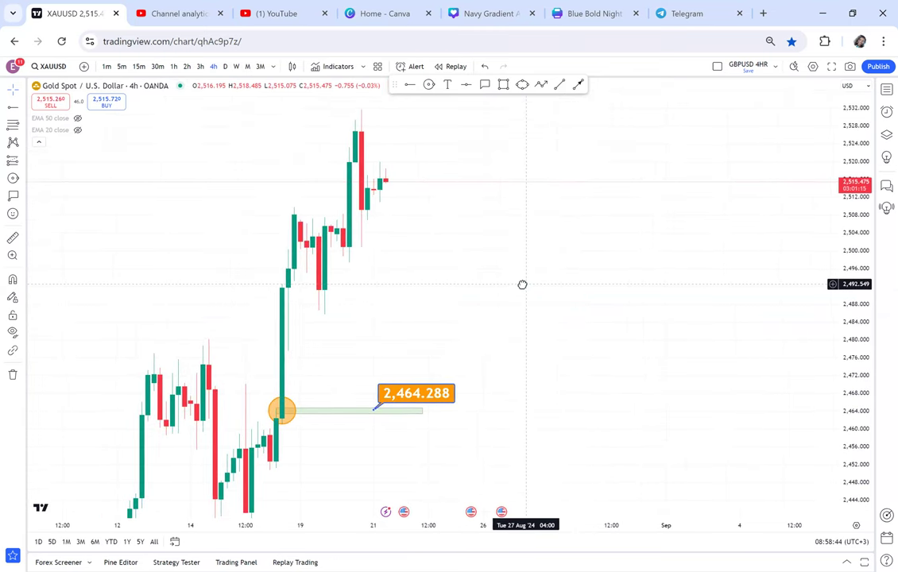
click(503, 85)
drag(390, 182, 395, 408)
click(106, 199)
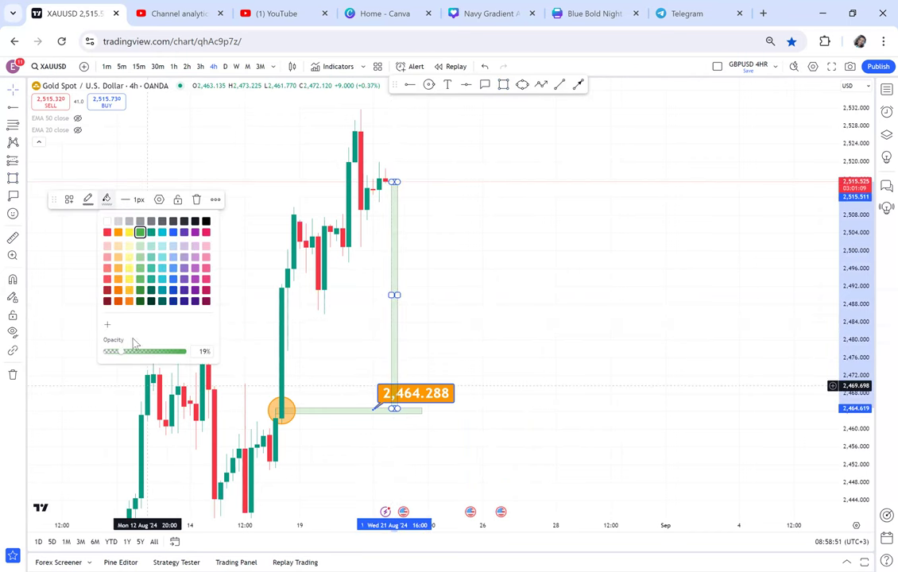
drag(120, 352, 175, 351)
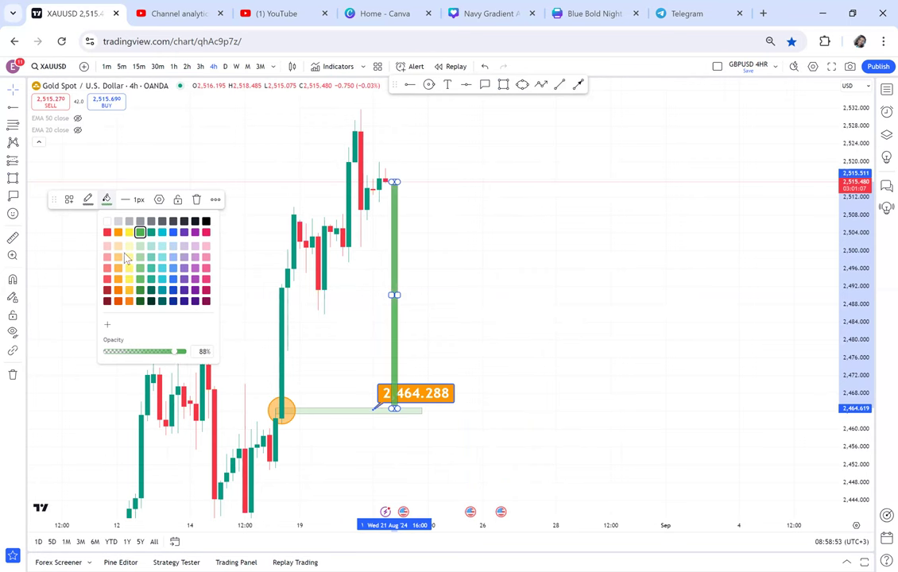
click(108, 232)
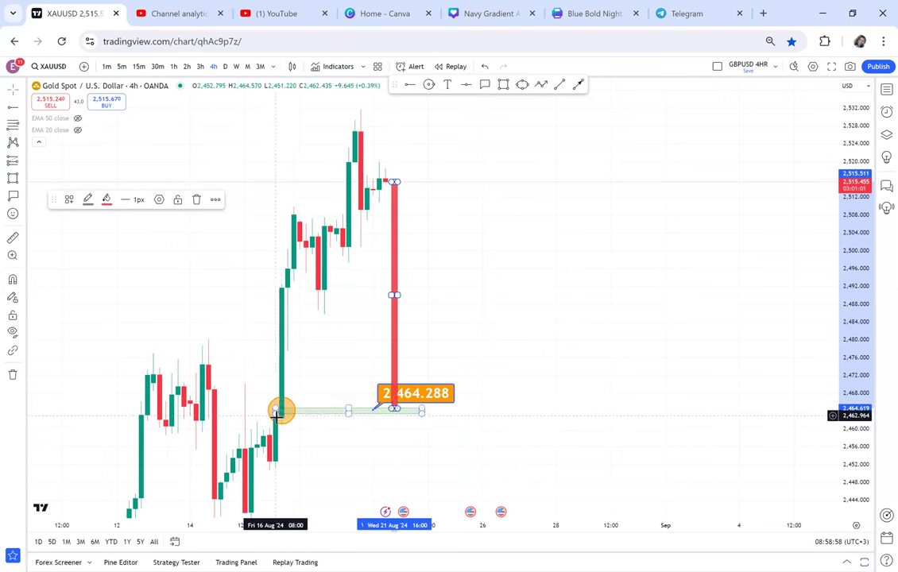
Step: Delete the narrow red projection bar
click(449, 338)
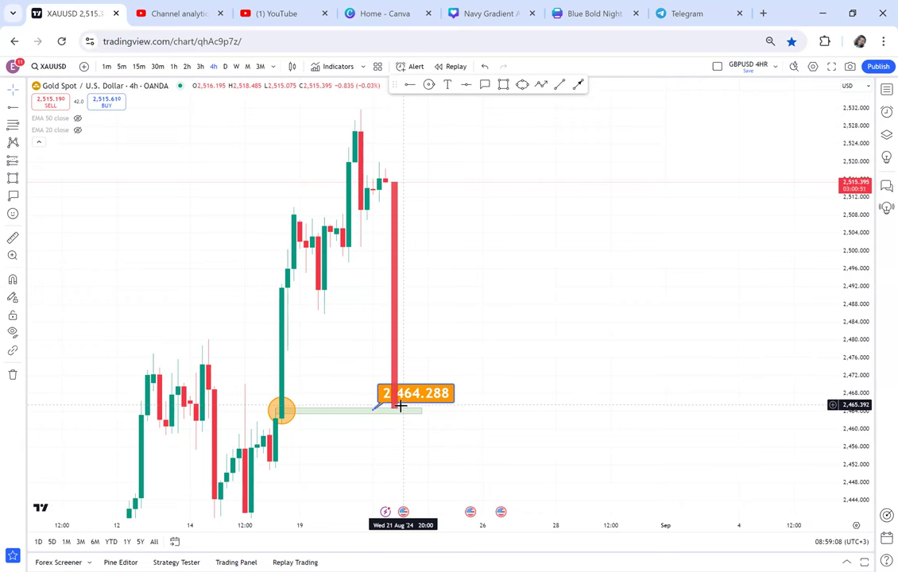
click(395, 234)
click(198, 199)
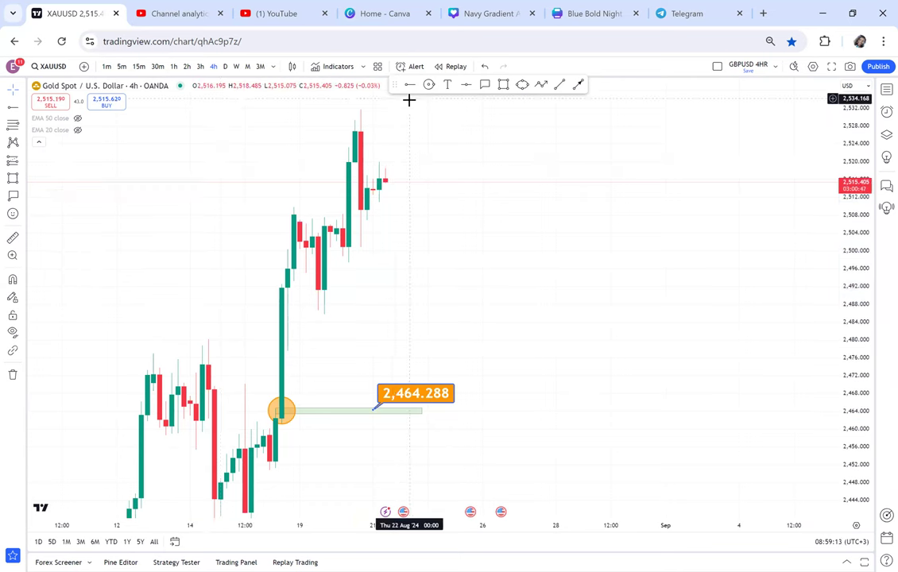
Step: Draw black horizontal rays at the two recent swing lows, at about 2,497.186 and 2,485.705
click(329, 248)
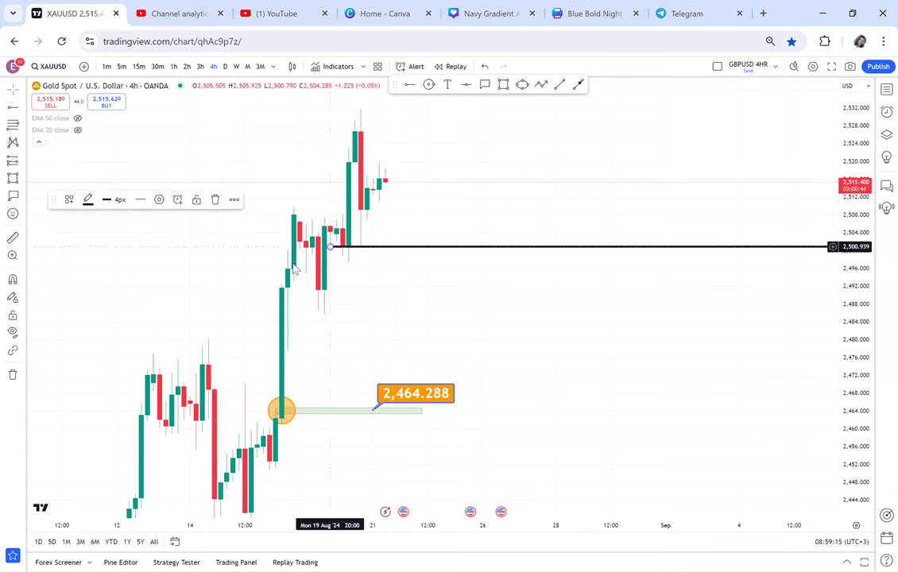
drag(330, 246, 294, 267)
click(410, 85)
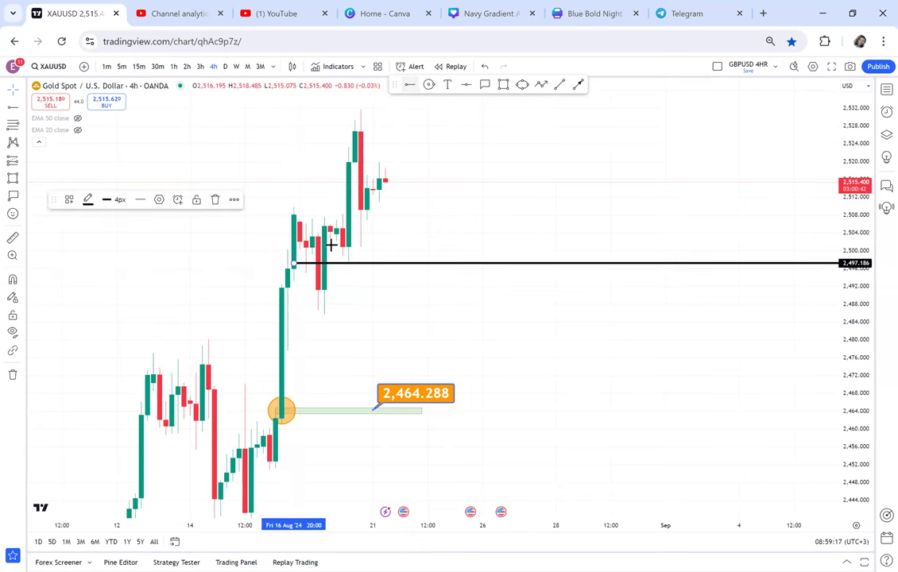
click(266, 309)
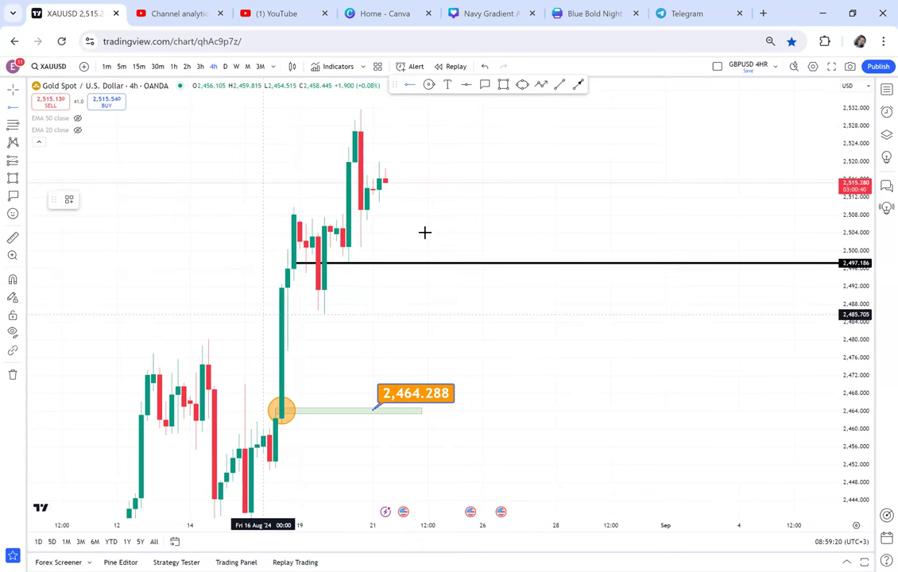
drag(466, 228, 522, 225)
drag(413, 194, 395, 225)
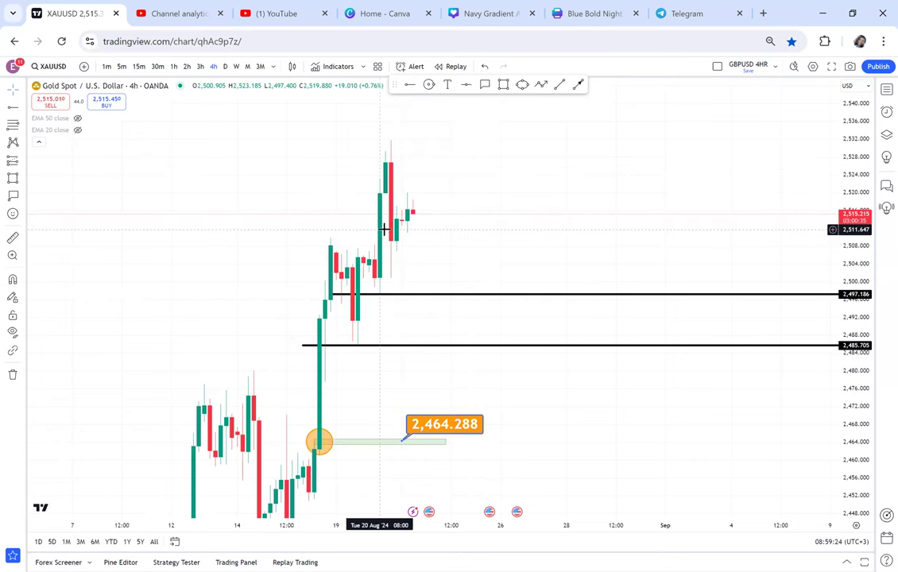
Step: Draw a projected price path from the current candle down to the green zone, up to about 2,529, briefly lower and up again
drag(493, 236, 451, 215)
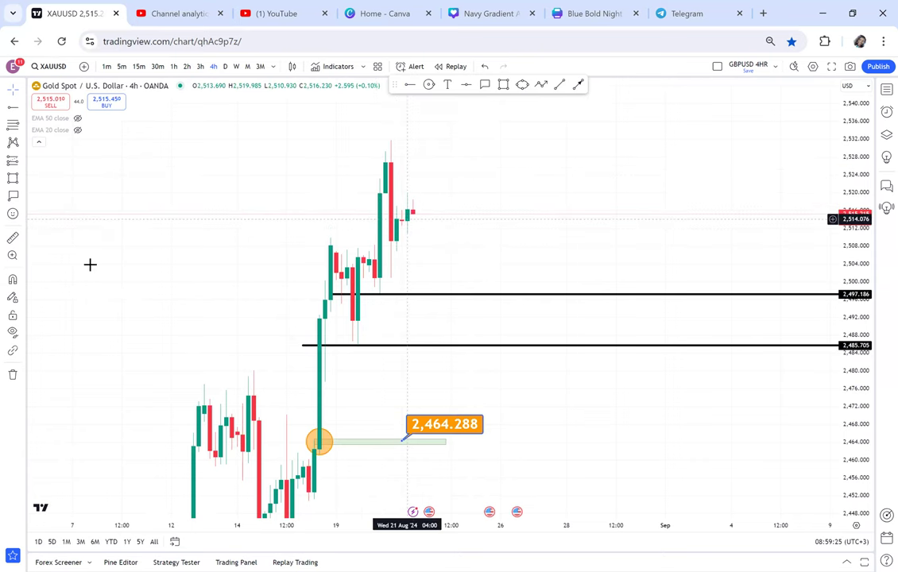
click(380, 193)
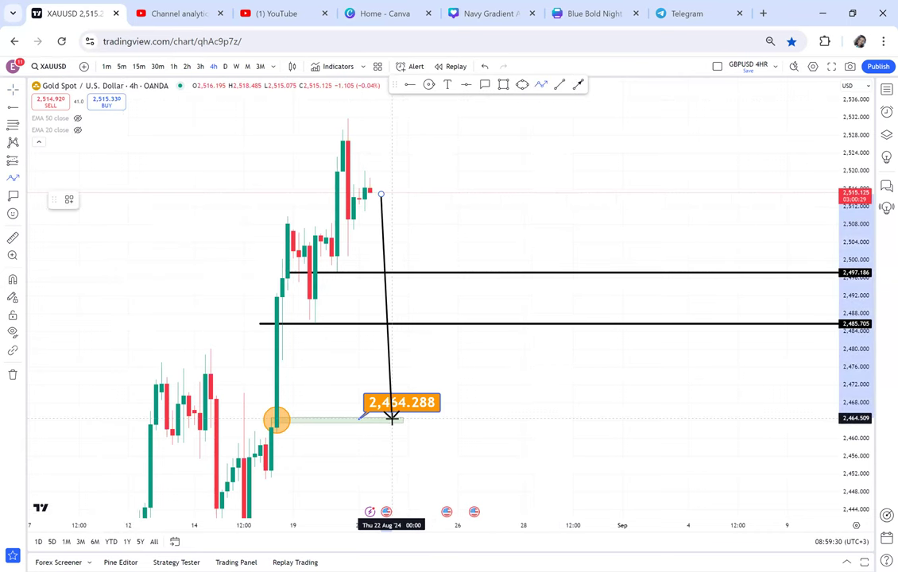
click(484, 129)
click(501, 173)
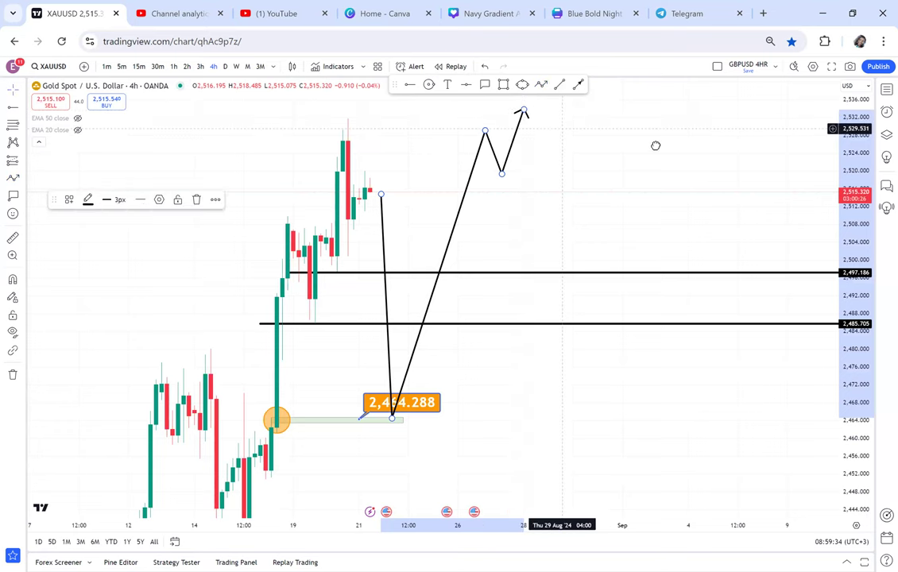
drag(655, 145, 742, 157)
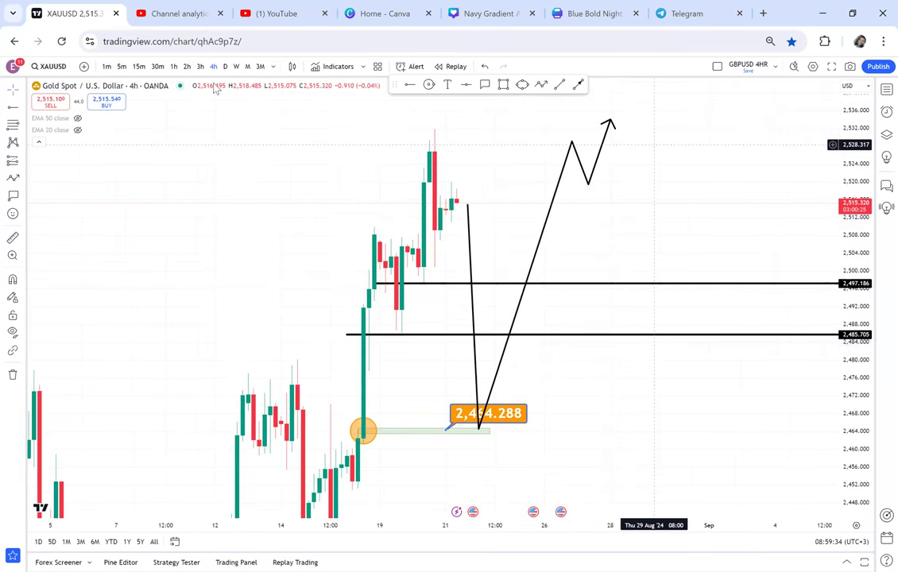
Step: Switch to the 30-minute timeframe and draw a red horizontal line at the swing high, at 2,531.850
click(158, 67)
scroll(519, 230, down, 2)
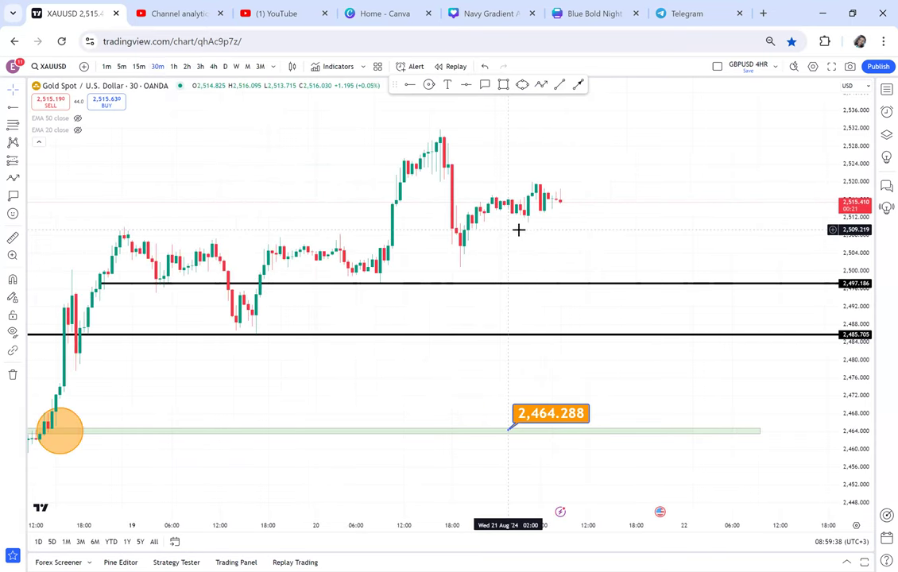
scroll(652, 195, down, 3)
drag(652, 194, 550, 218)
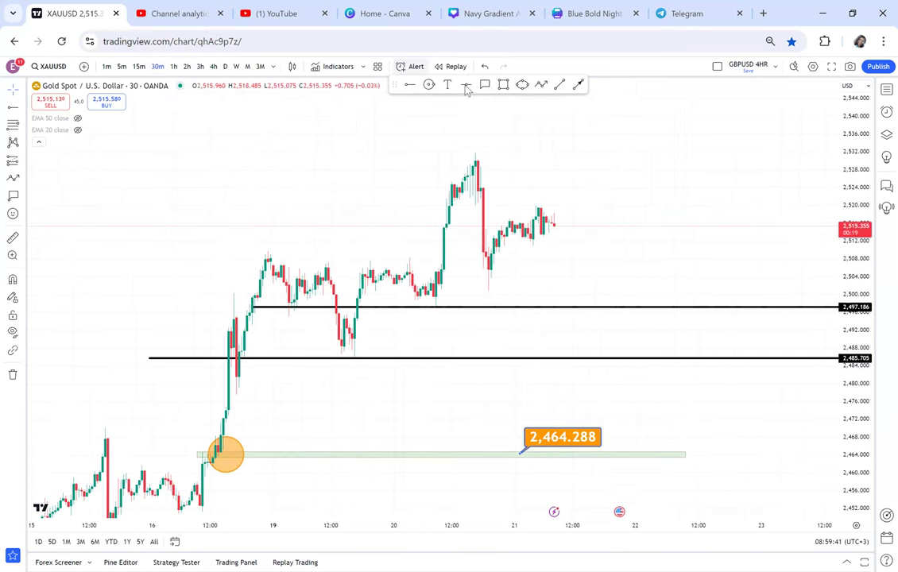
click(466, 86)
click(354, 152)
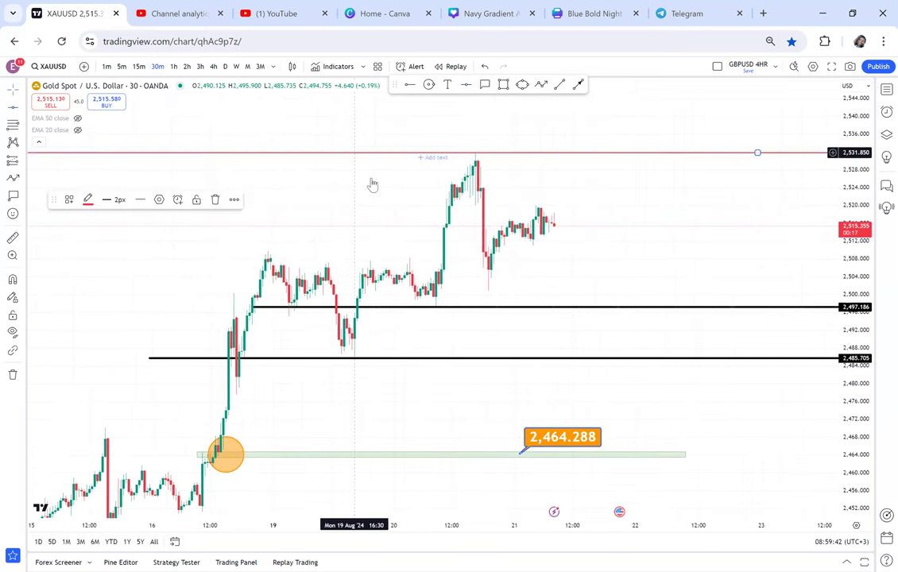
Step: Delete the two black horizontal rays at the recent swing lows
click(448, 306)
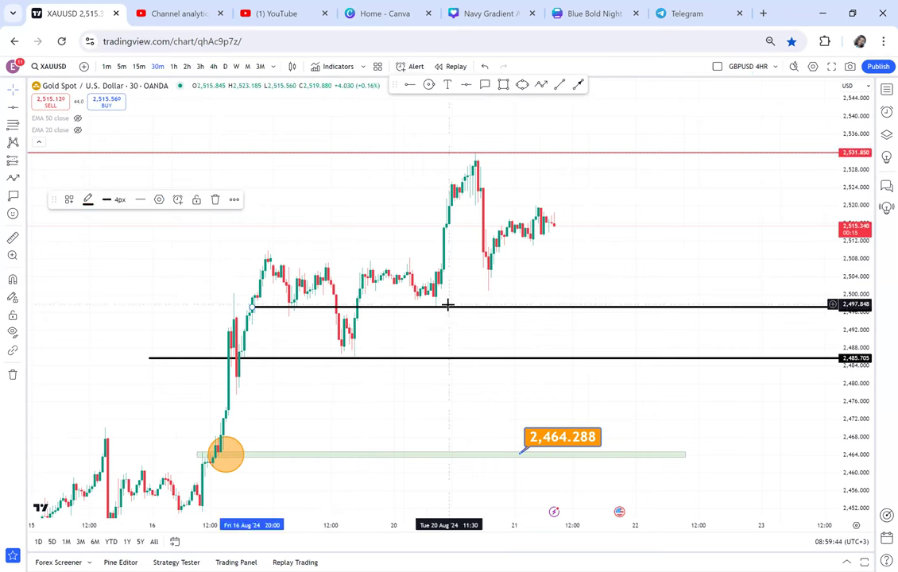
drag(446, 306, 436, 358)
key(Delete)
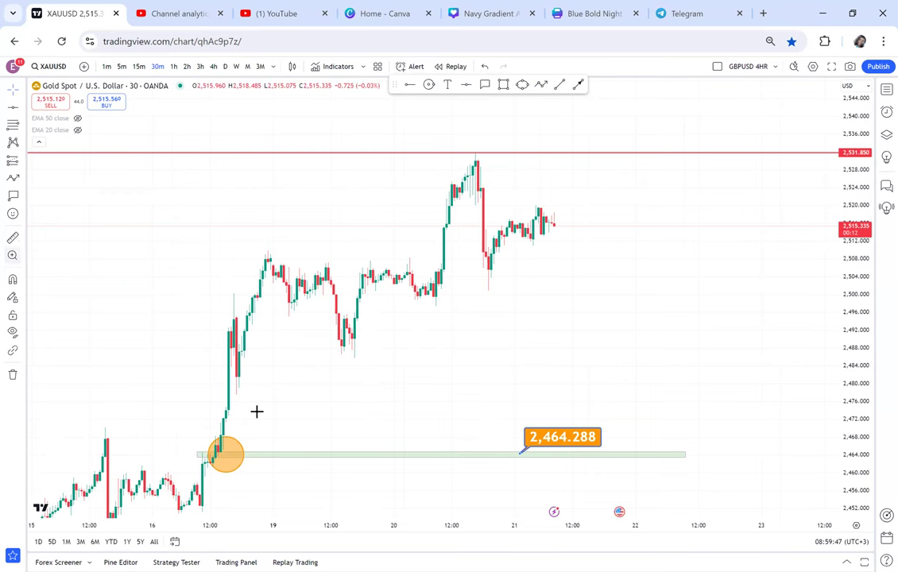
Step: Measure from the green zone up to the red line and mark the range's midpoint with a green horizontal line at 2,497.407
click(608, 170)
click(624, 152)
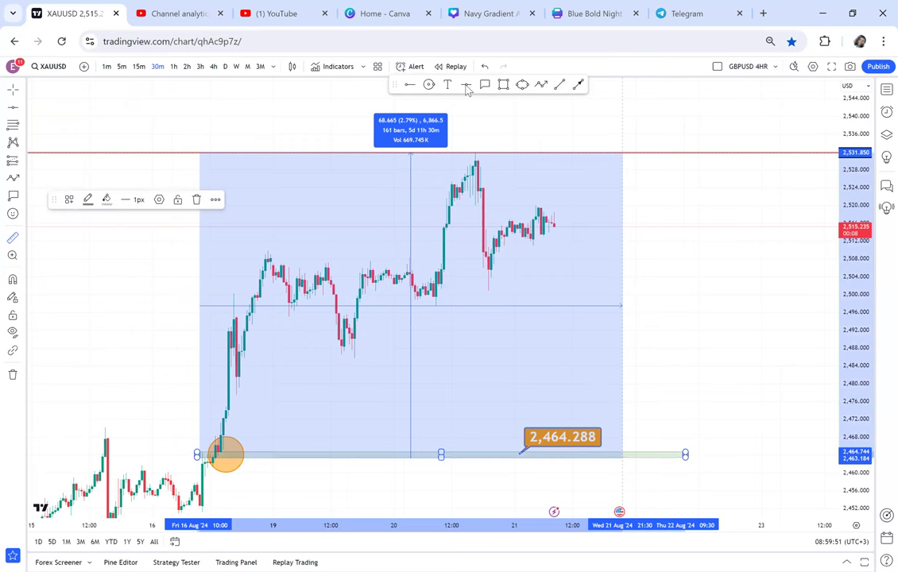
click(467, 88)
click(543, 306)
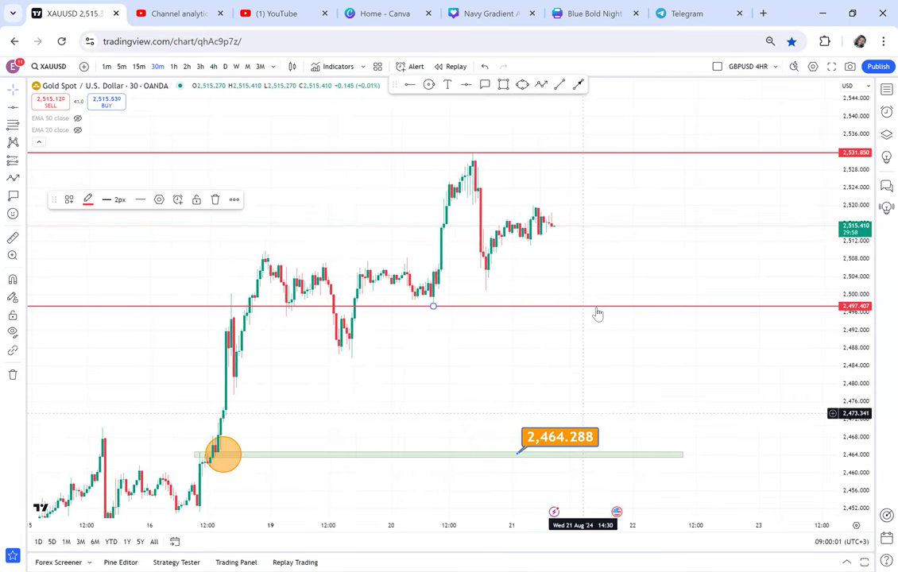
click(293, 268)
click(551, 156)
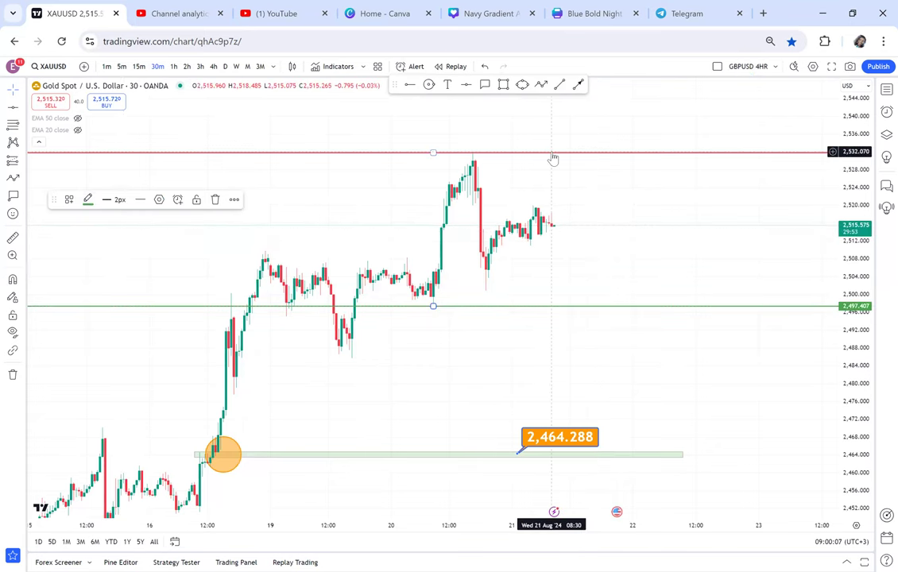
Step: Draw a rectangle spanning the red line to the green zone and move it up so its base sits on the red line
click(503, 84)
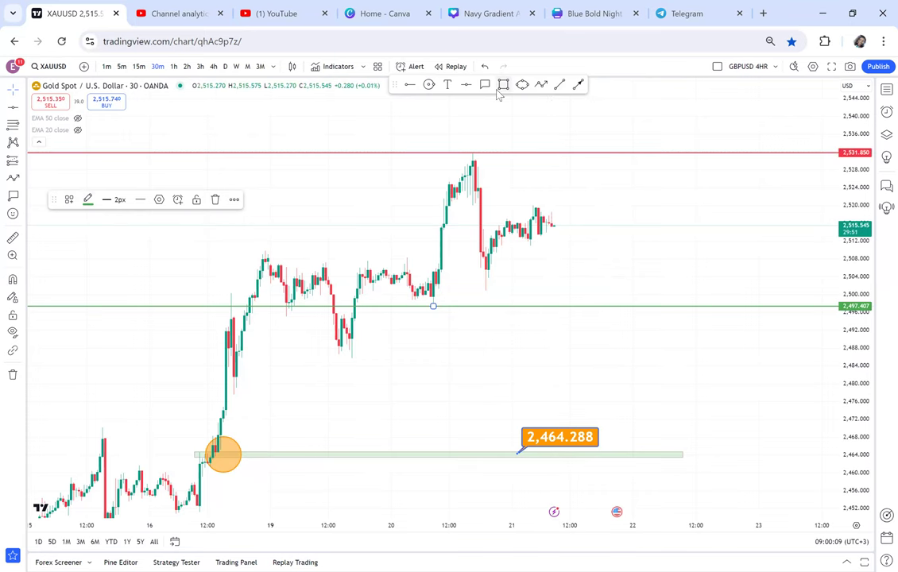
click(345, 154)
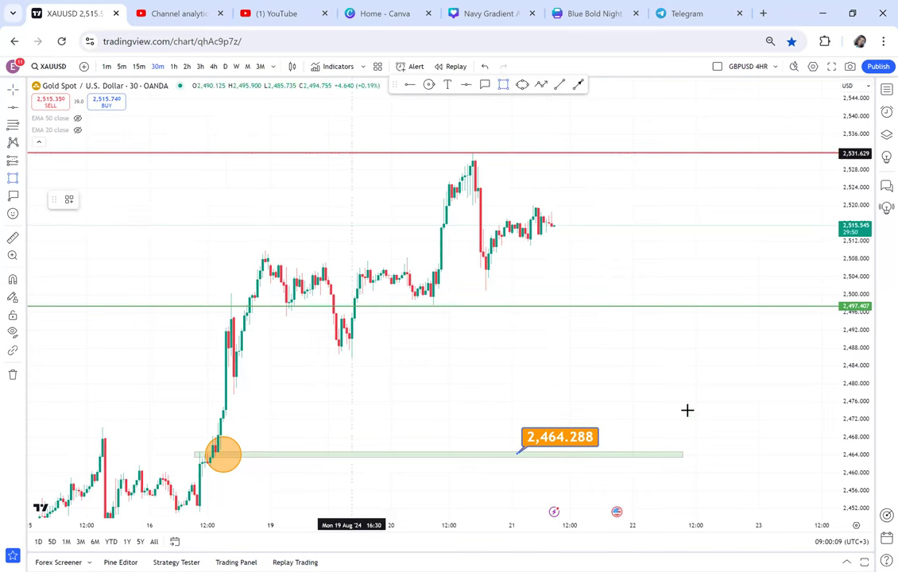
drag(725, 329, 706, 409)
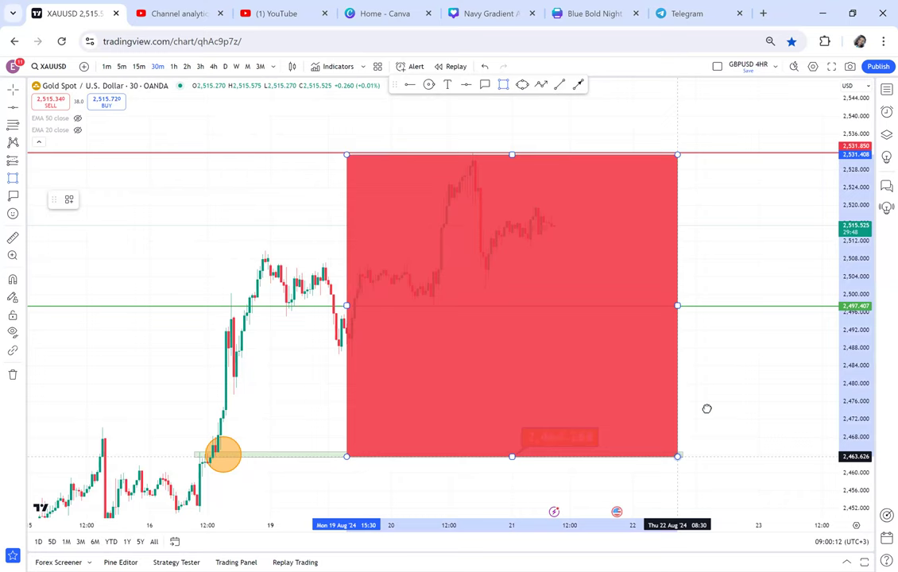
drag(660, 437, 581, 122)
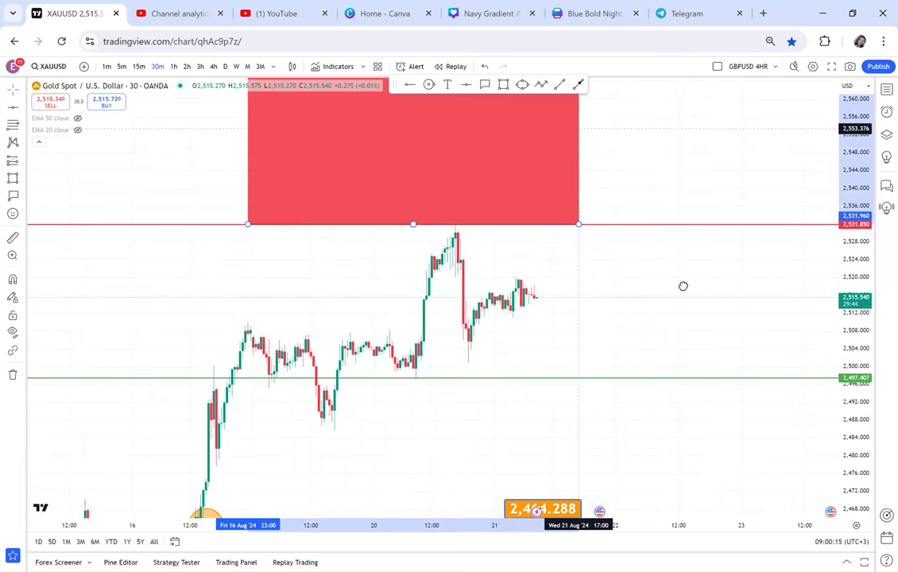
drag(682, 286, 638, 307)
click(642, 305)
Step: Narrow the red rectangle to a thin vertical bar and give it a yellow fill at 18% opacity
click(106, 199)
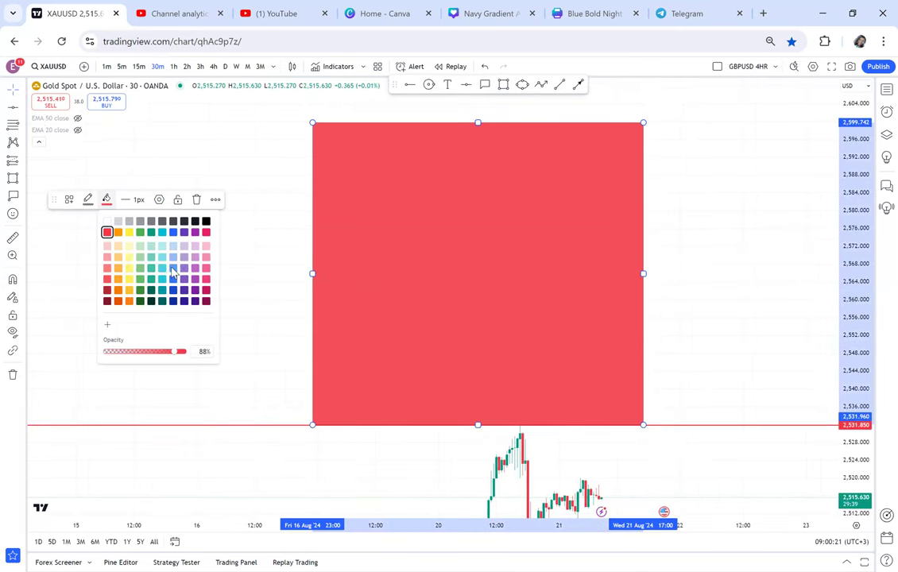
drag(134, 355, 119, 351)
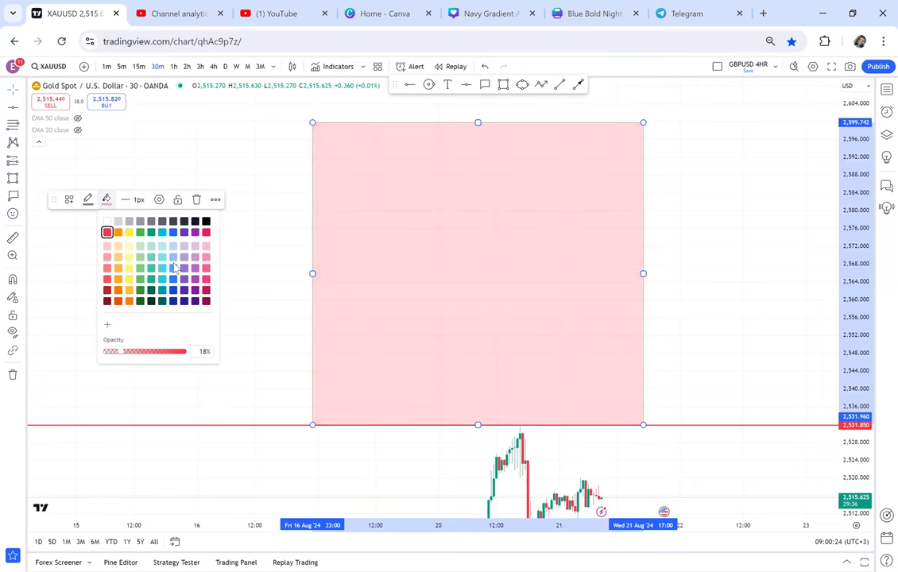
click(206, 222)
drag(478, 276, 388, 278)
click(106, 200)
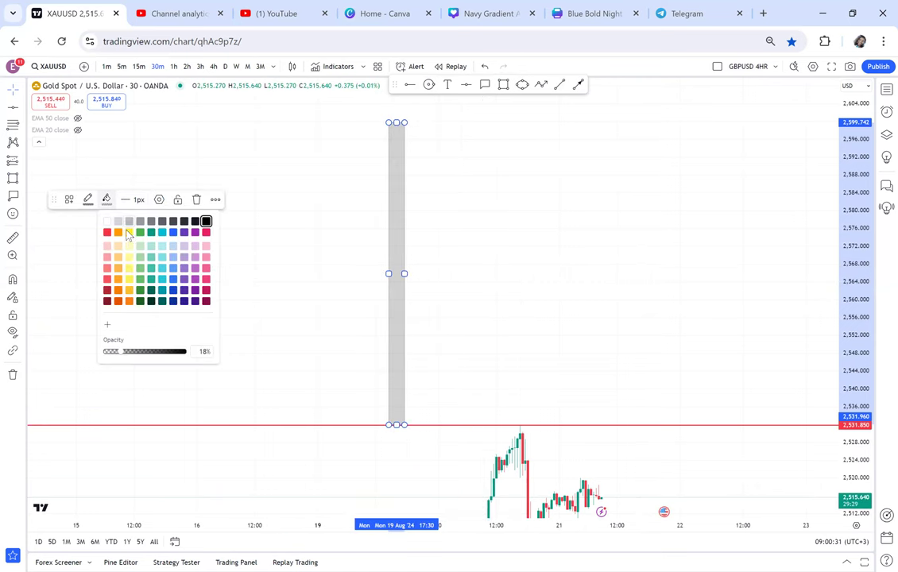
Step: Draw a green horizontal line along the top of the yellow bar at 2,599.742
click(389, 123)
click(466, 86)
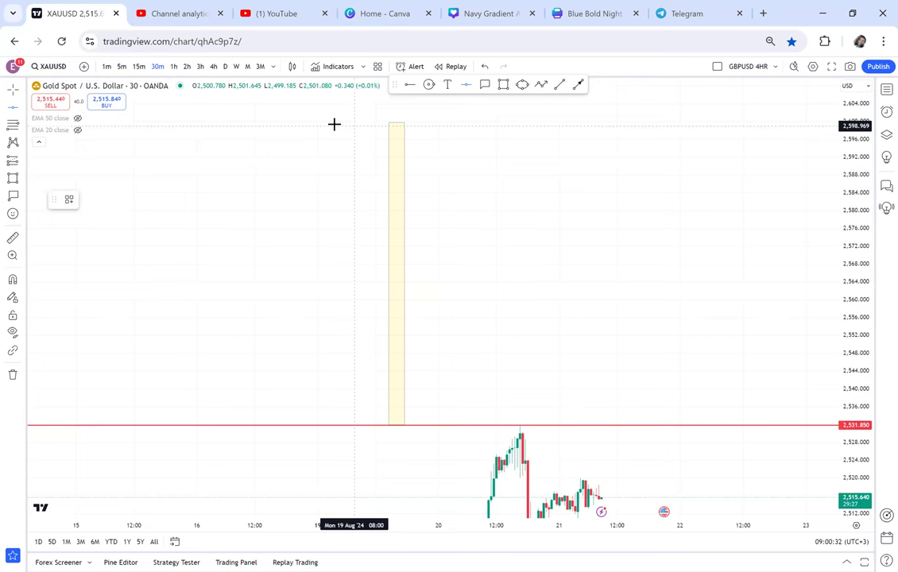
click(333, 124)
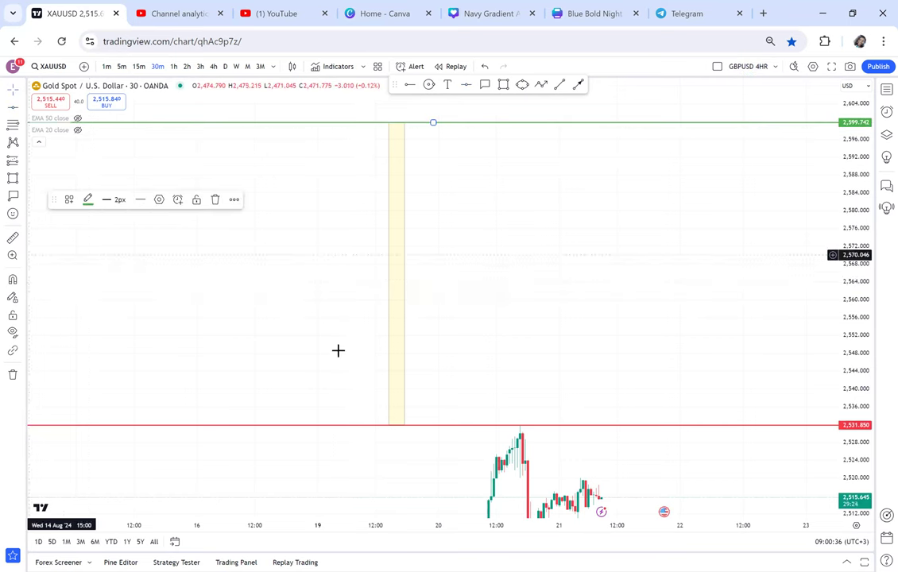
Step: Measure from the red line up to the upper green line and place a horizontal line at the range's midpoint, about 2,565.4
key(shift)
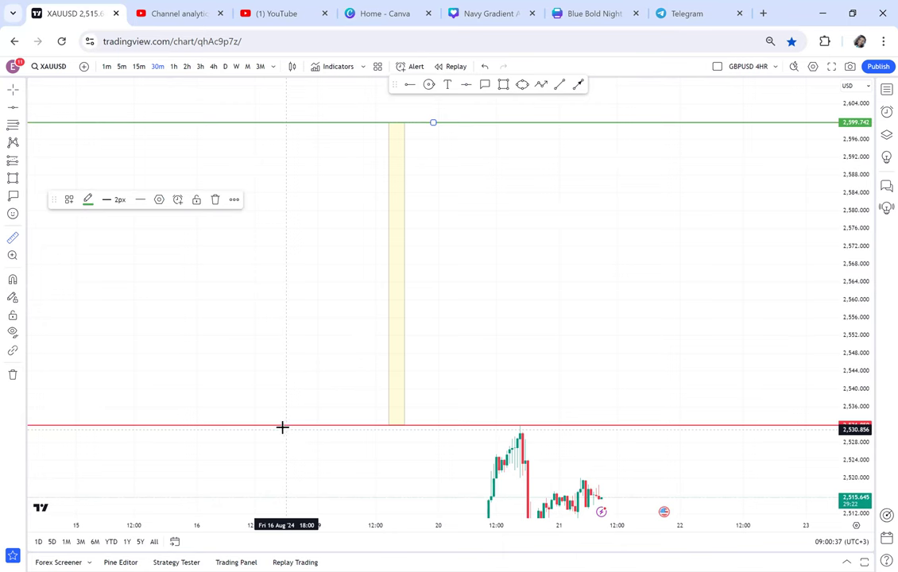
click(282, 427)
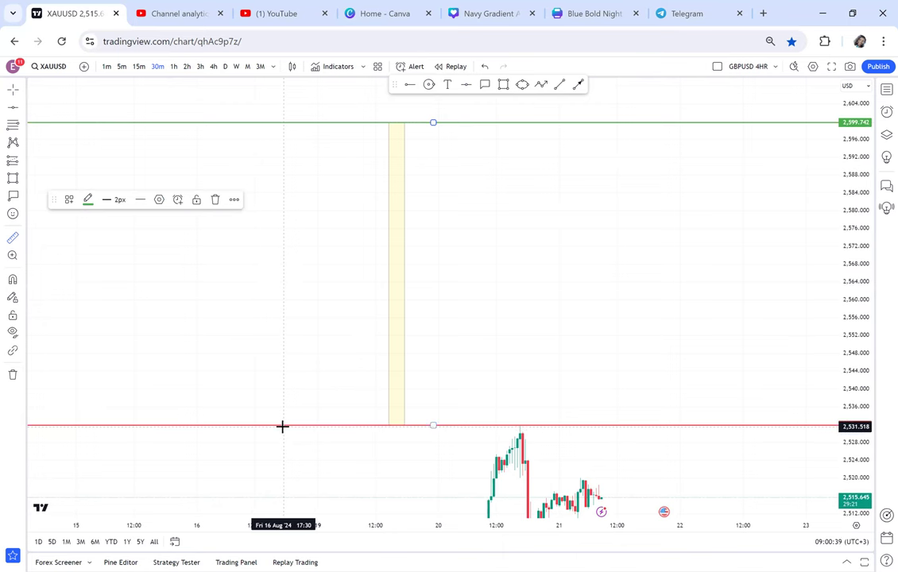
click(665, 123)
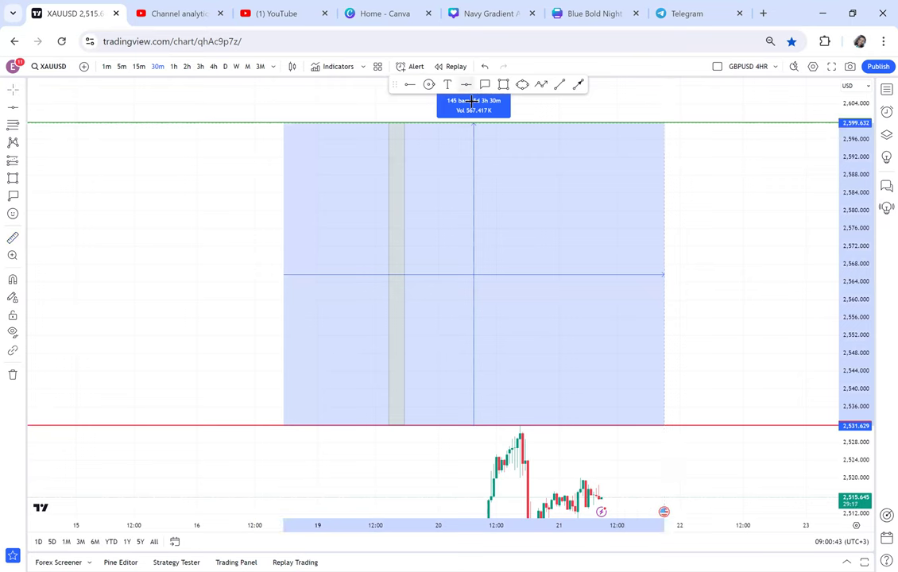
click(311, 275)
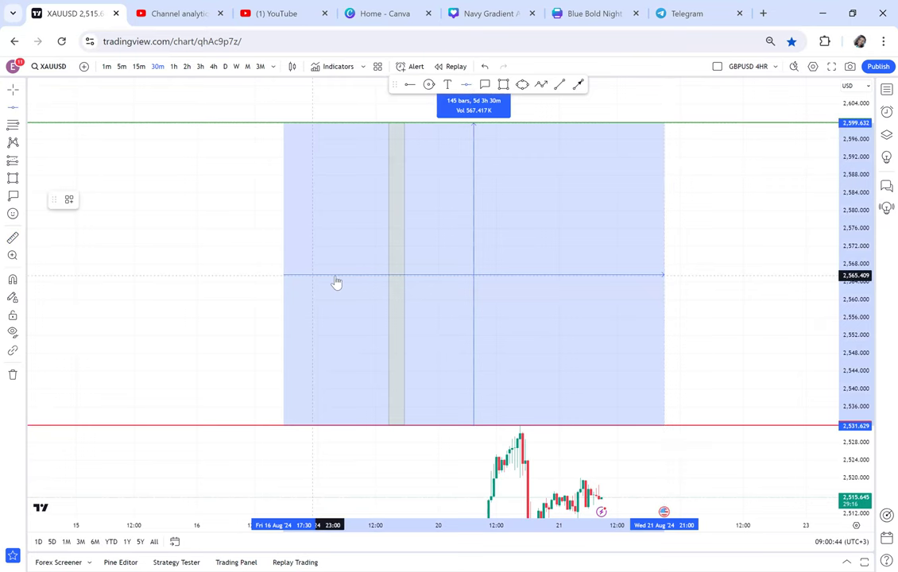
Step: Review the 30-minute chart from the upper green line at 2,599.742 down to the orange 2,464.288 label
scroll(620, 361, down, 1)
drag(616, 341, 532, 204)
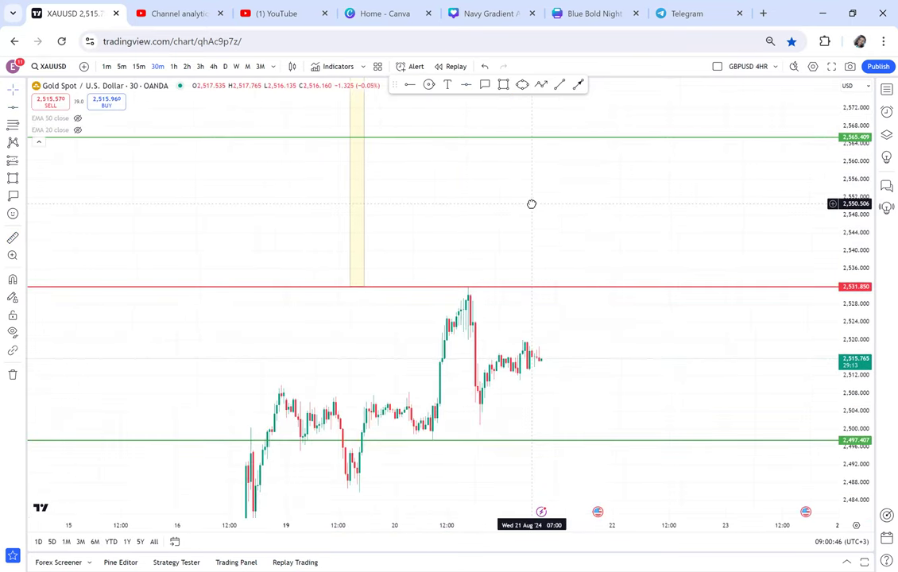
drag(565, 312, 598, 419)
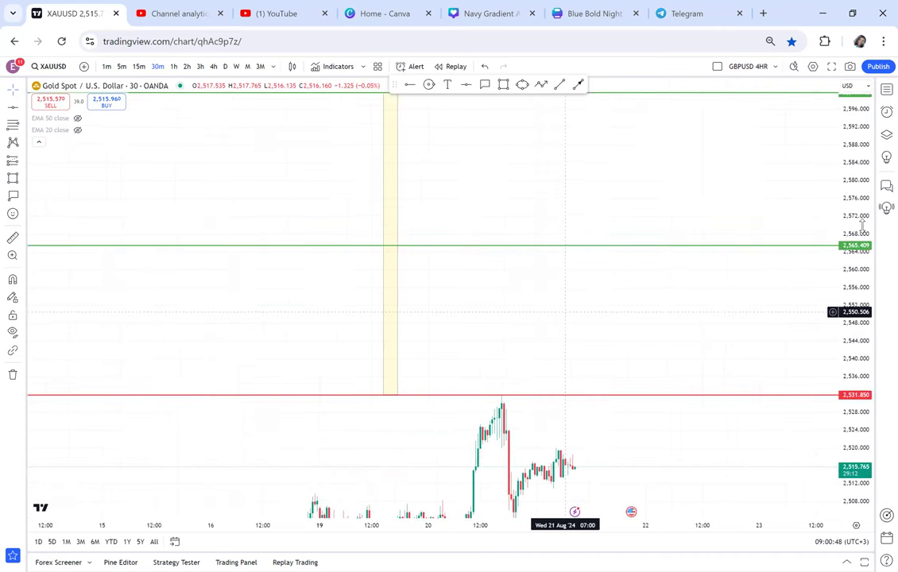
drag(862, 225, 836, 343)
drag(749, 365, 703, 305)
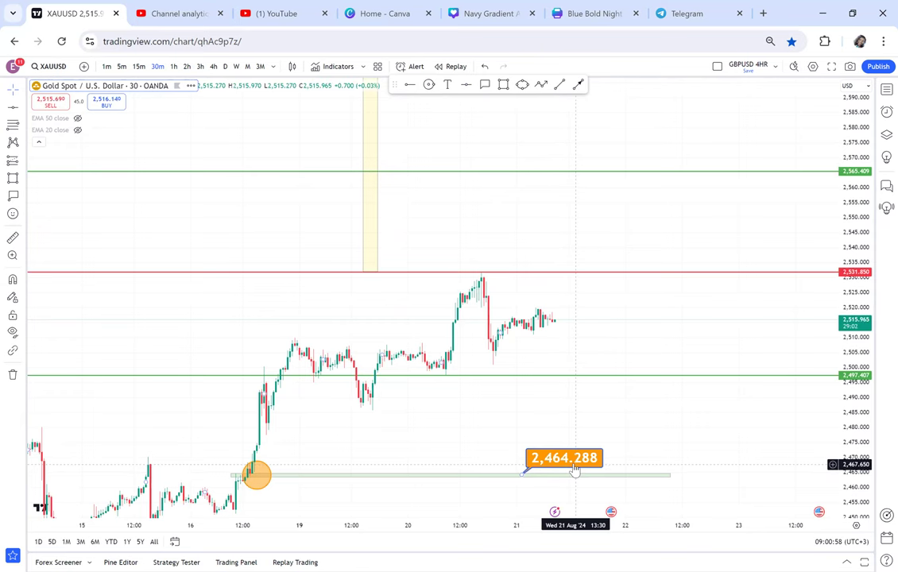
drag(513, 159, 520, 215)
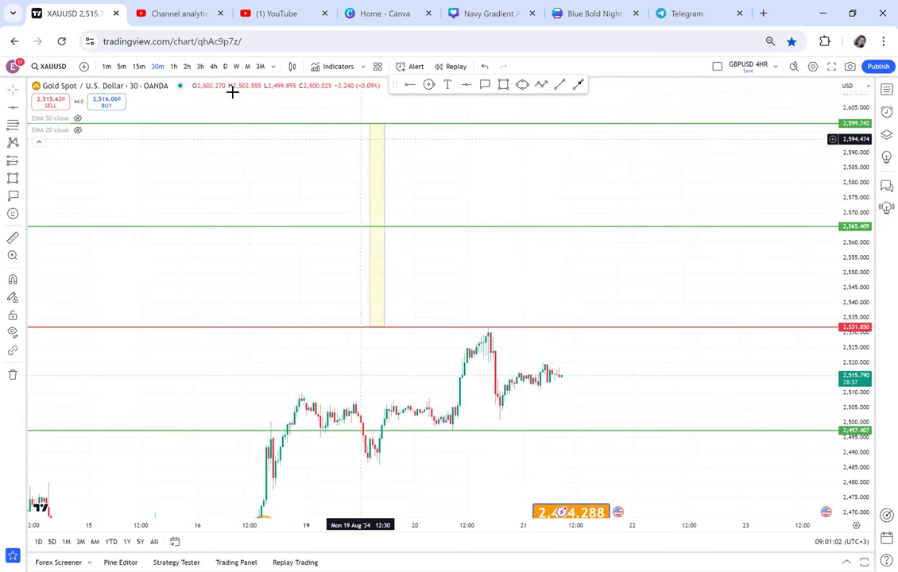
Step: Switch to the weekly chart and draw a rectangle over the 2024 consolidation, from about 2,485.6 down to 2,277.8
click(226, 67)
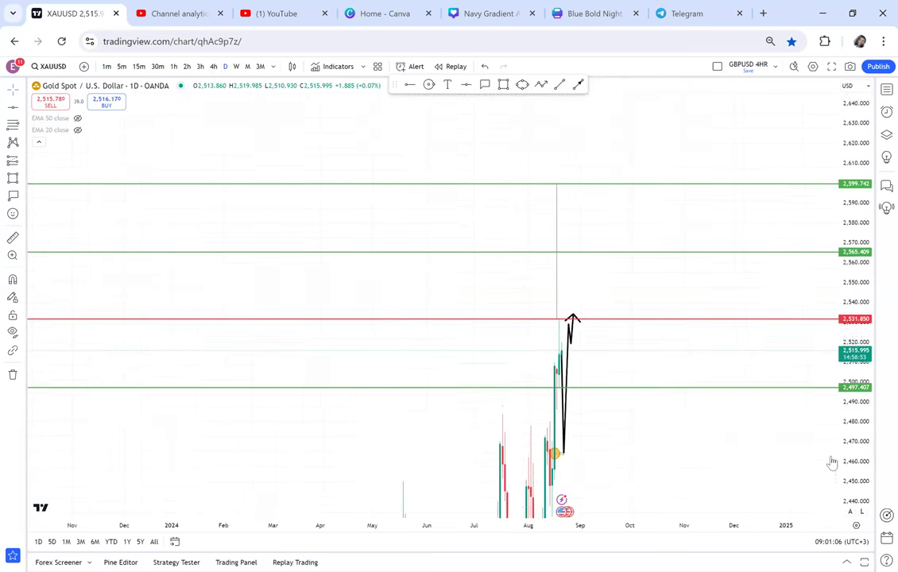
click(236, 67)
drag(656, 294, 740, 279)
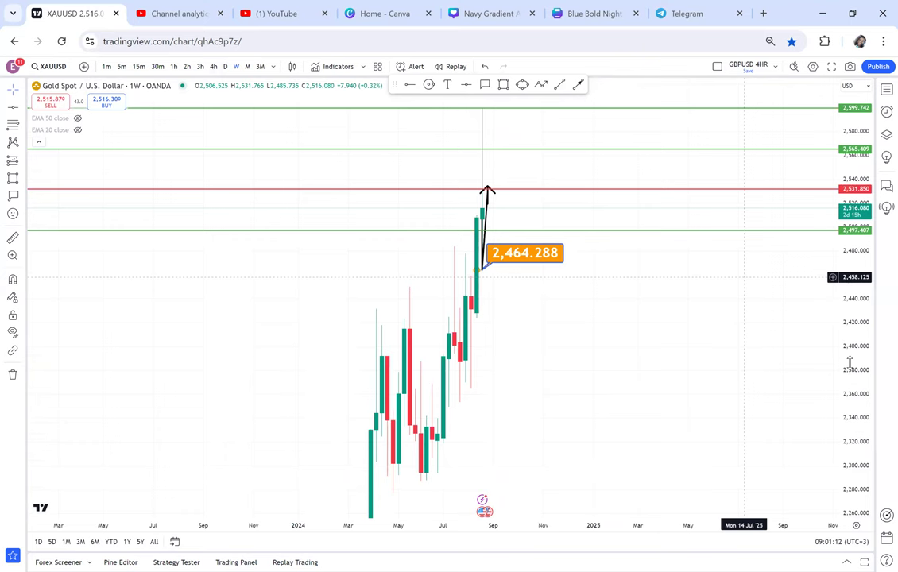
drag(845, 410, 845, 461)
click(504, 86)
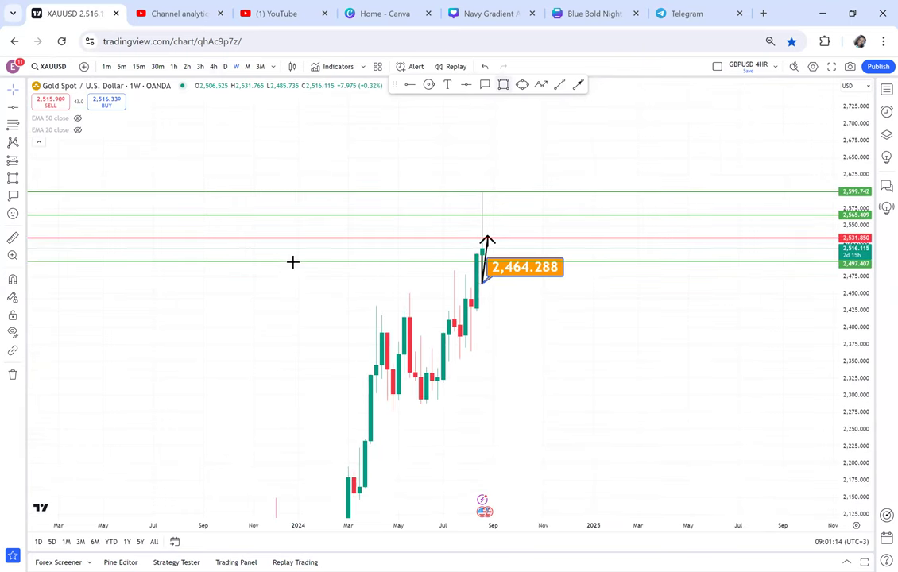
click(578, 367)
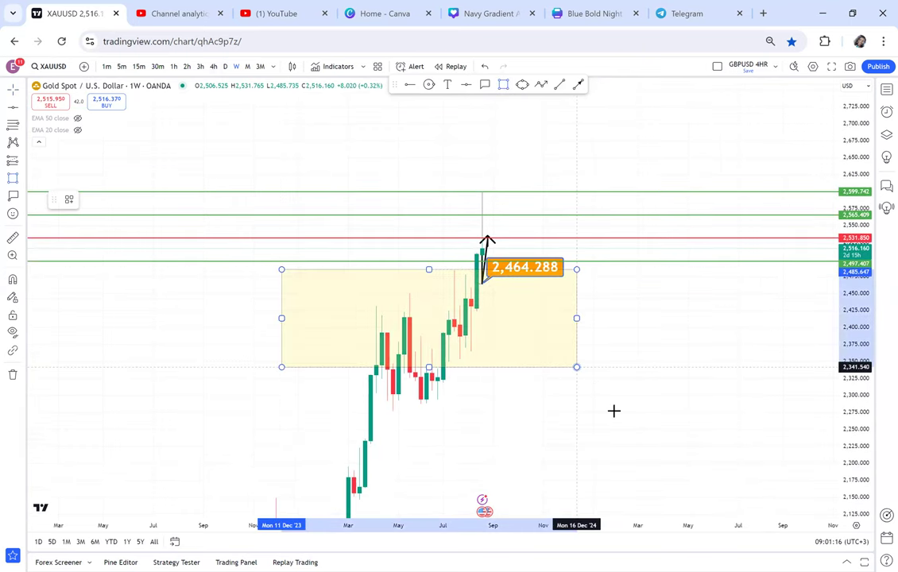
click(614, 411)
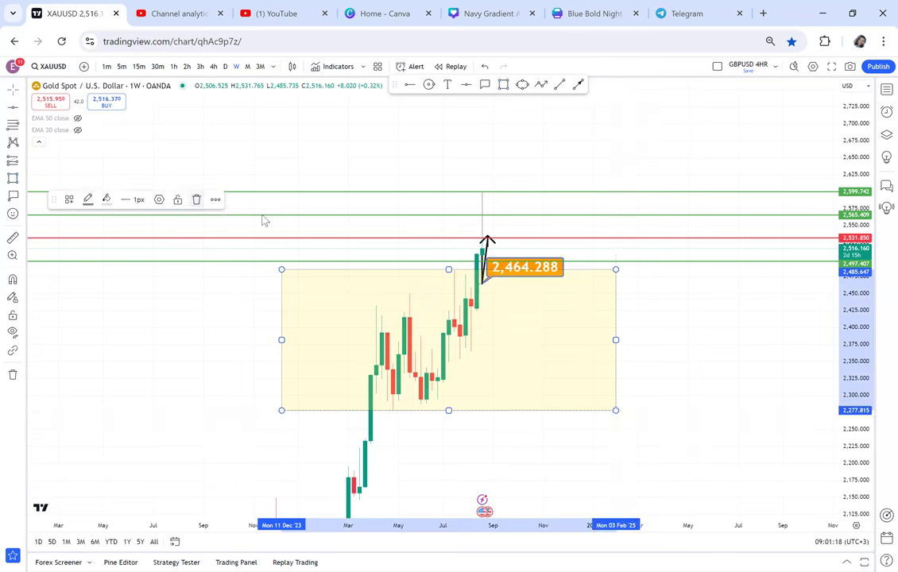
Step: Clone the consolidation rectangle and stack the copy directly above it, spanning about 2,484 to 2,692
click(215, 199)
click(249, 263)
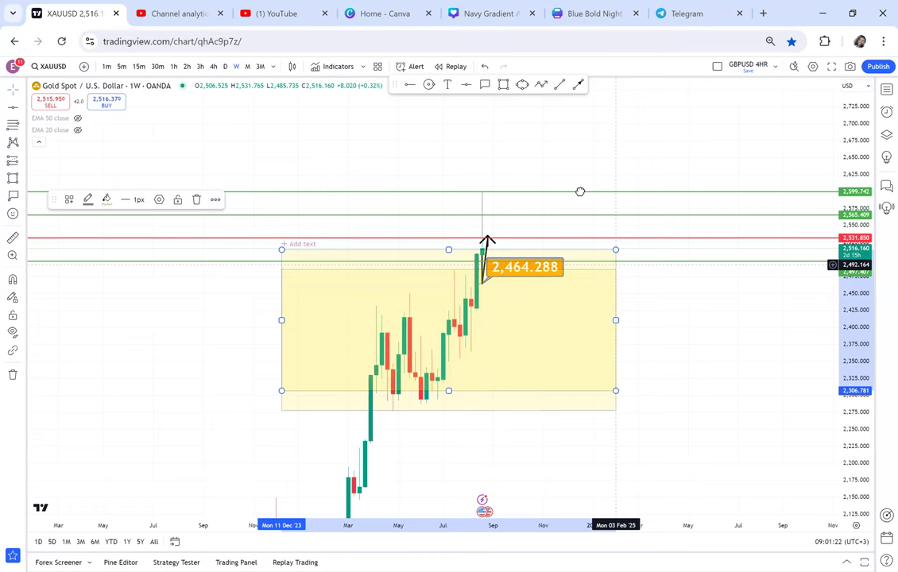
drag(588, 135, 588, 144)
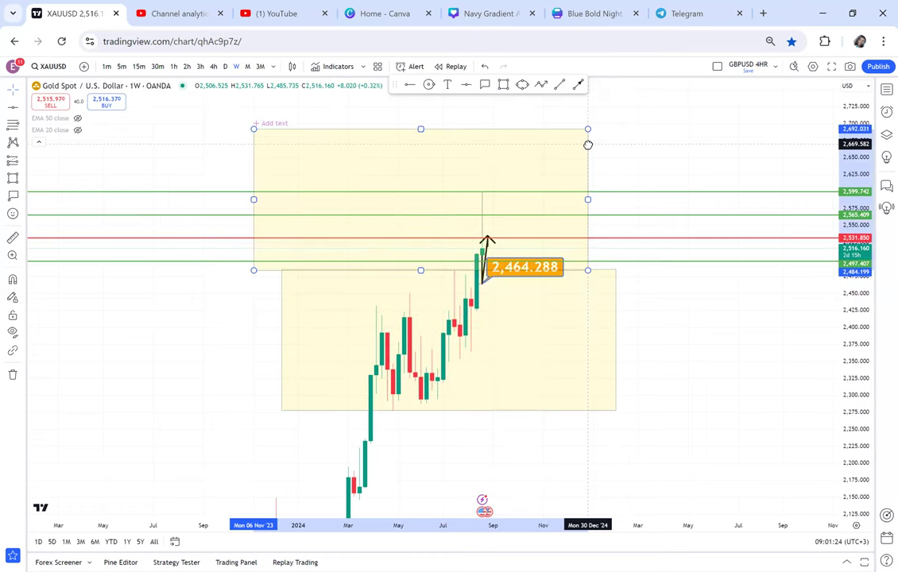
drag(648, 177, 642, 231)
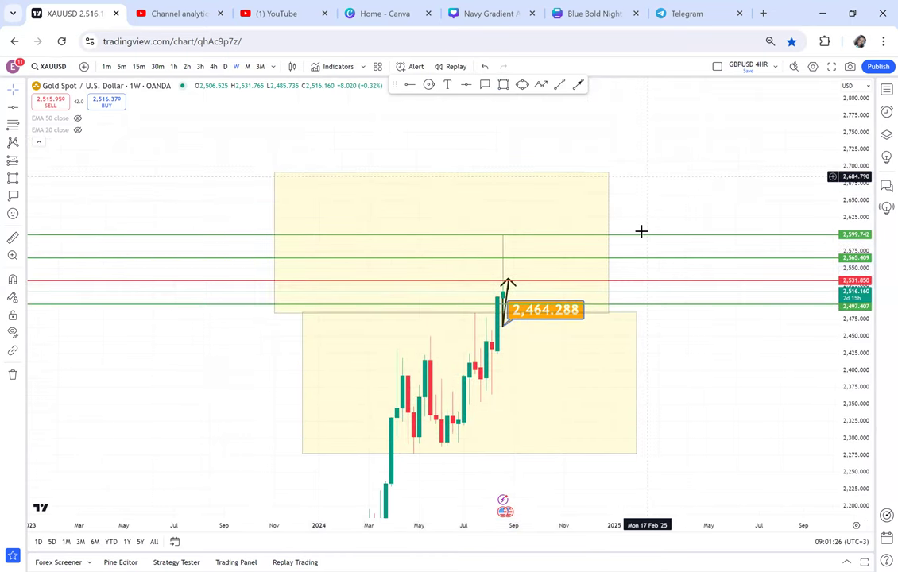
scroll(640, 231, up, 1)
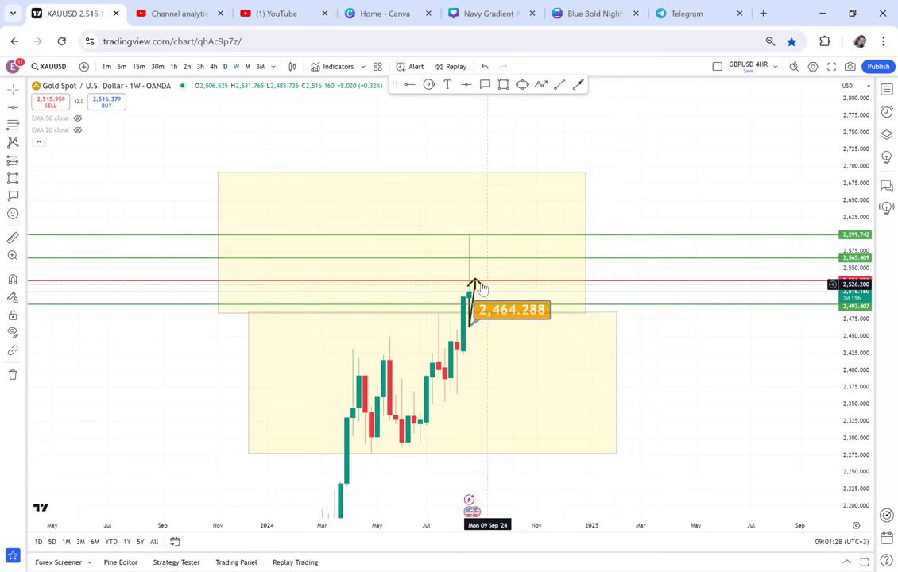
Step: Measure the price range covered by the upper yellow rectangle from its base to its top edge
click(12, 237)
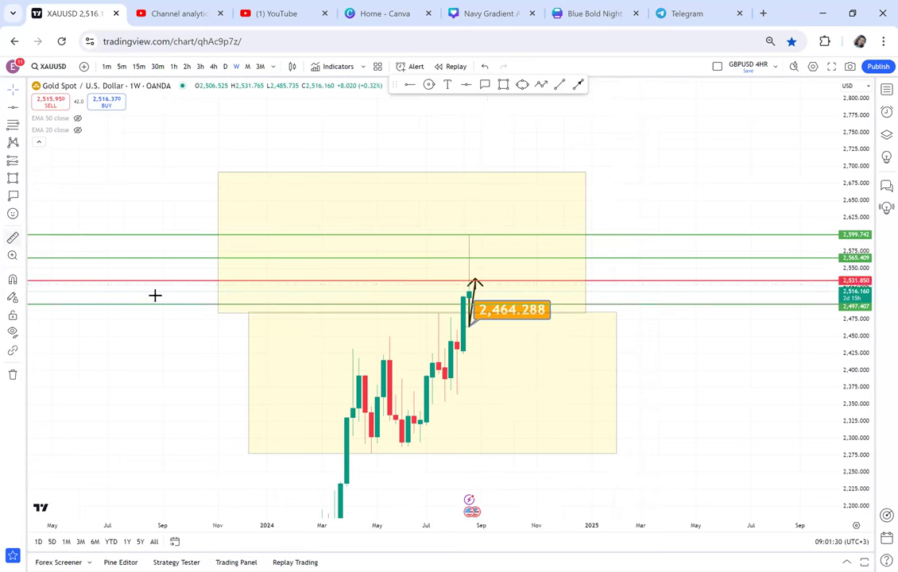
drag(192, 310, 587, 172)
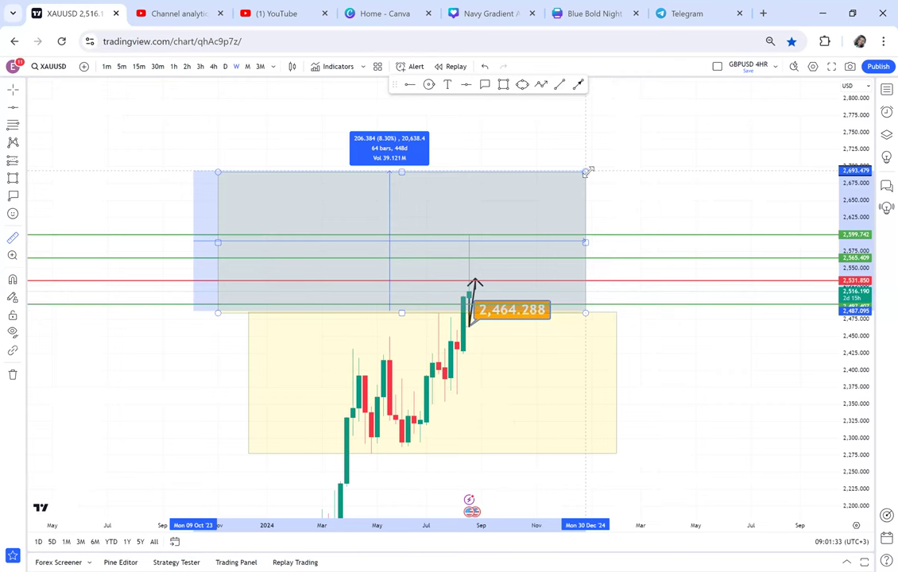
click(468, 251)
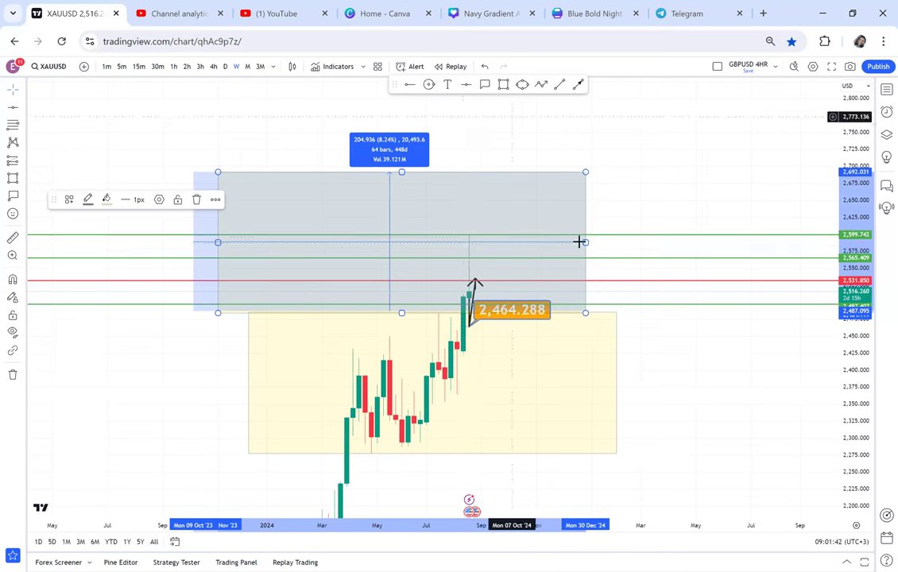
Step: Delete both large yellow rectangles from the weekly chart
click(587, 210)
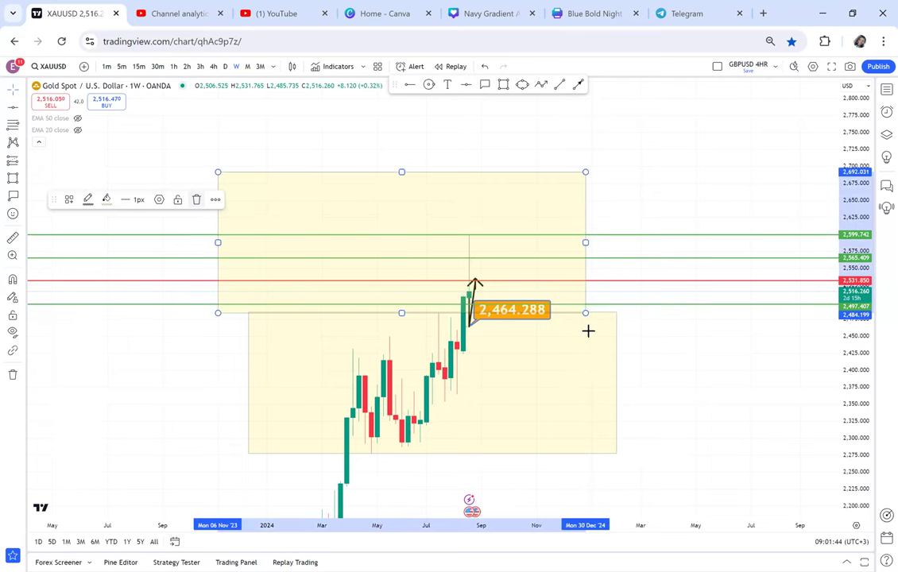
key(Delete)
click(617, 372)
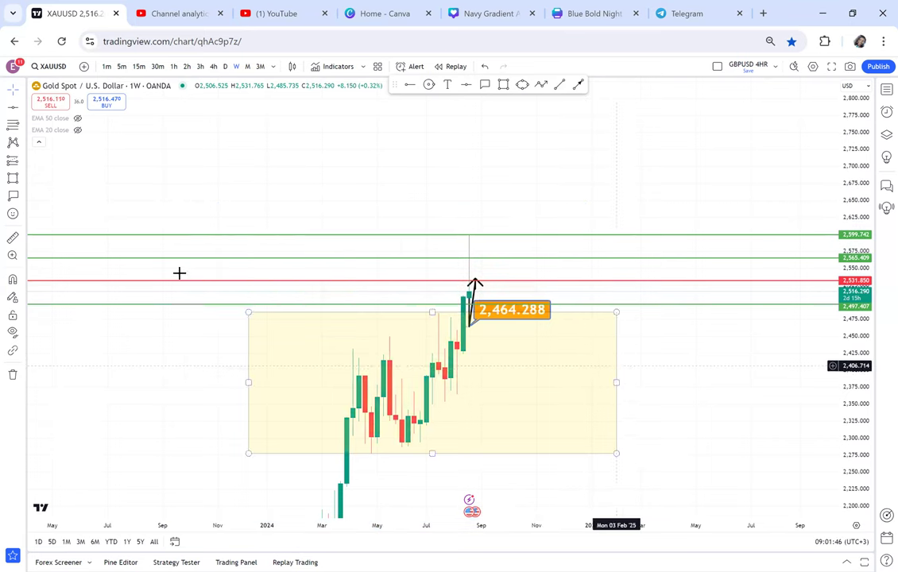
Step: Switch to the 4-hour timeframe to show the projected arrow path and the 2,464.288 target zone
click(213, 66)
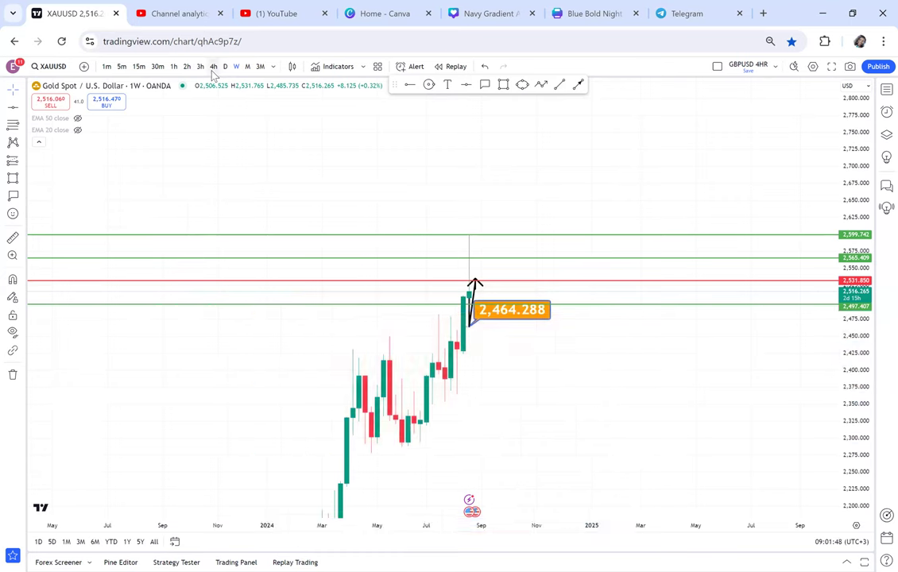
drag(839, 468, 753, 57)
scroll(477, 234, up, 3)
drag(438, 265, 502, 273)
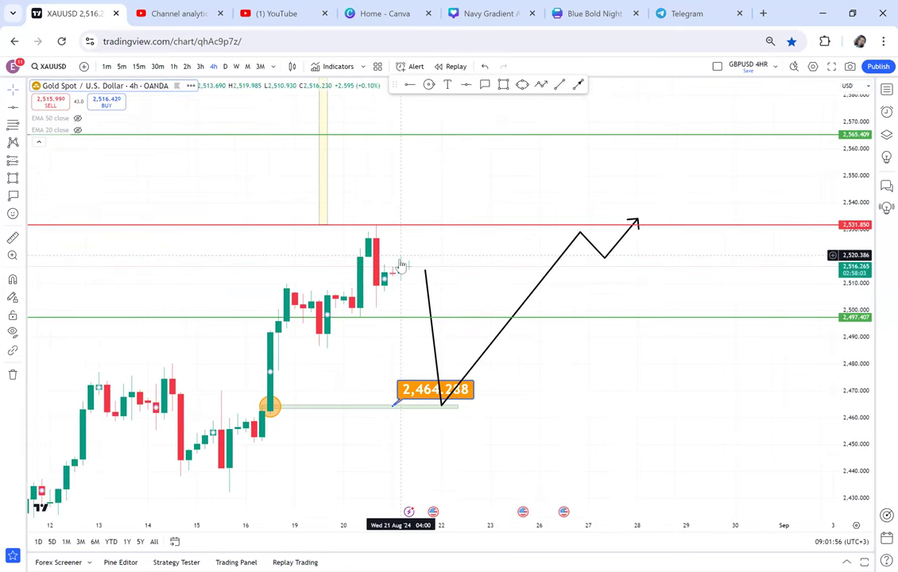
Step: Check the projected arrow path on the daily chart and return to the 4-hour timeframe
click(225, 66)
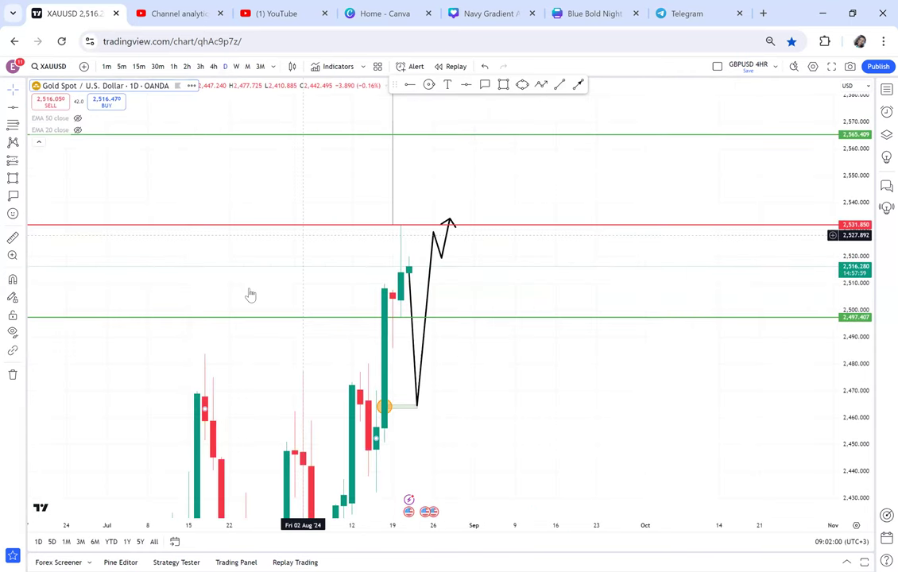
scroll(262, 271, up, 3)
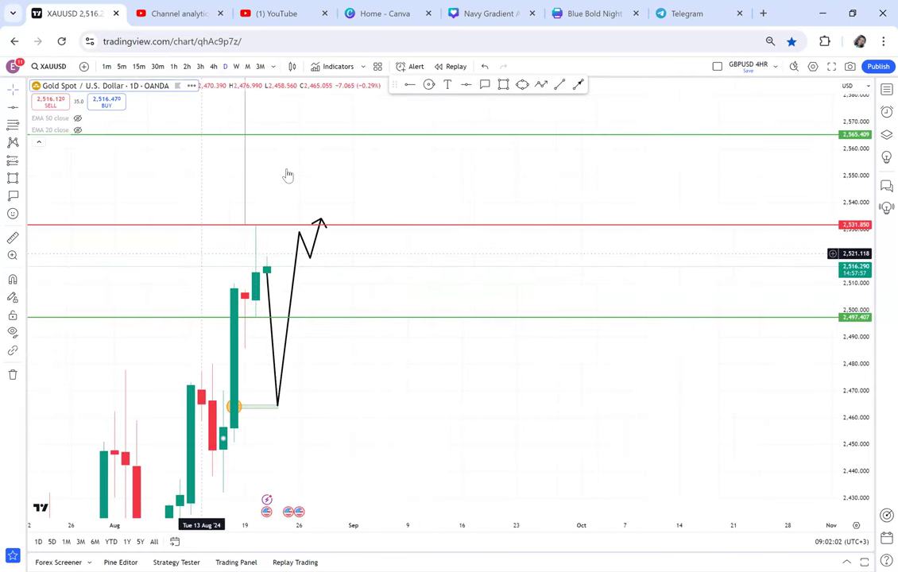
click(215, 68)
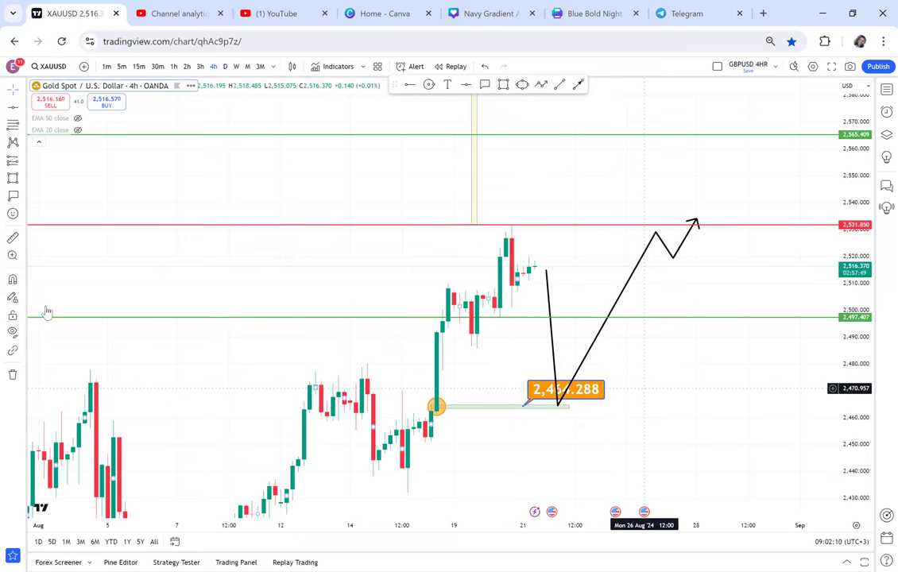
Step: Measure the drop from the current price to the green target zone and inspect that zone beside the orange circle
click(461, 397)
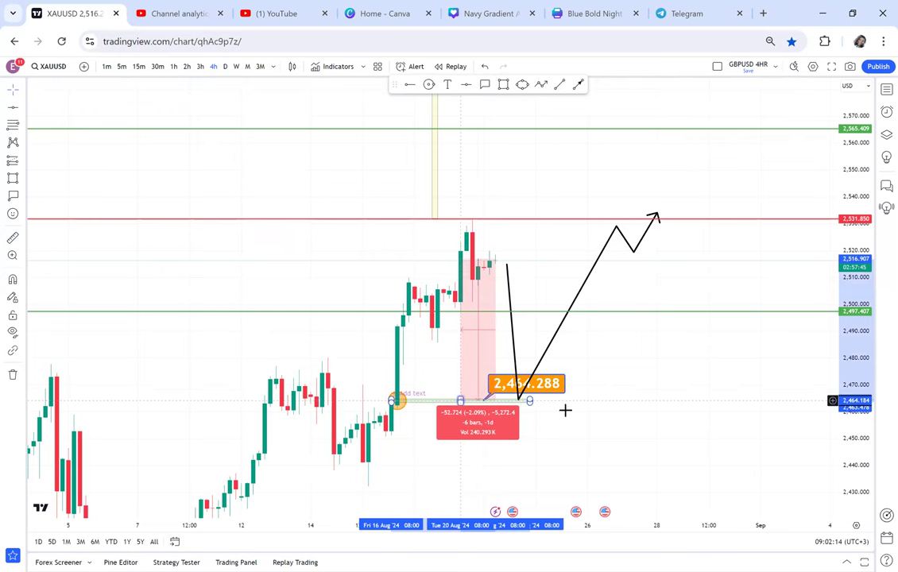
click(616, 385)
scroll(514, 397, up, 2)
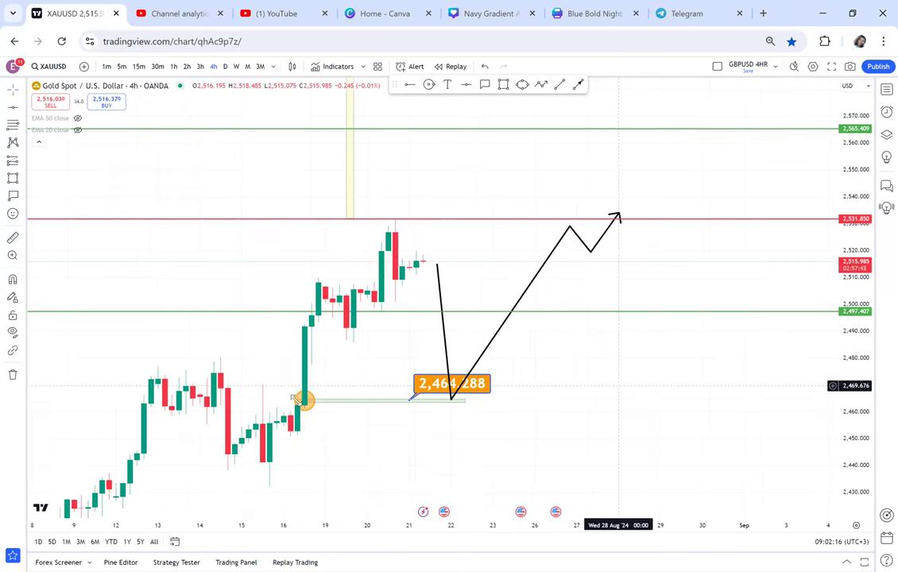
click(377, 399)
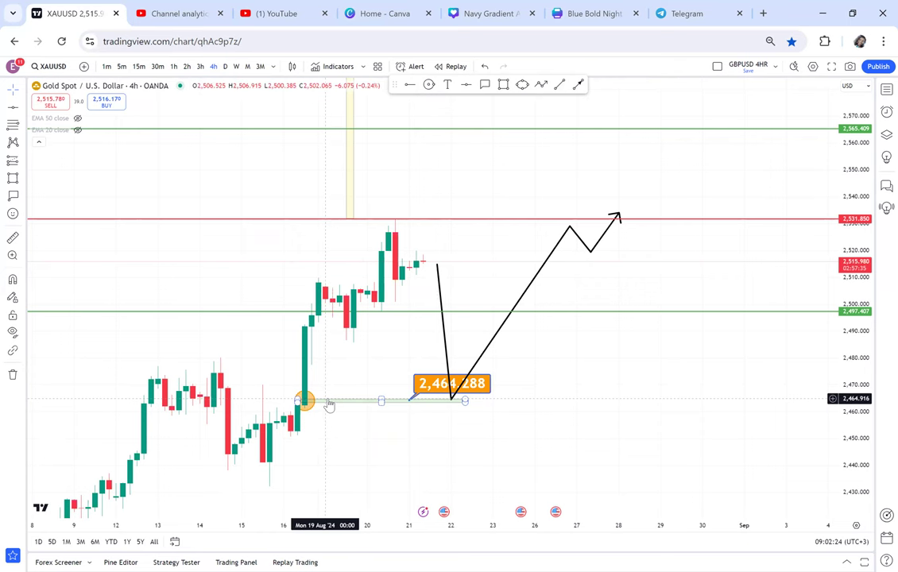
click(508, 185)
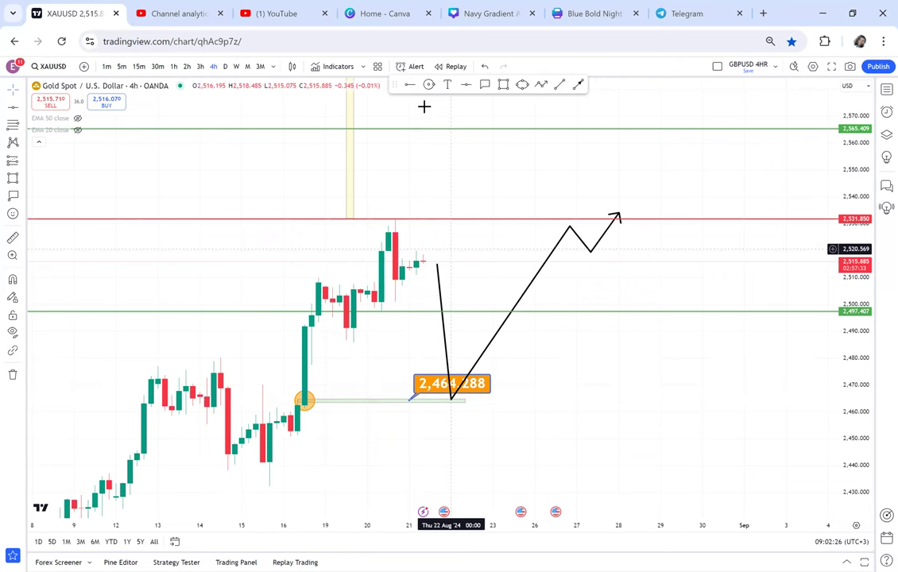